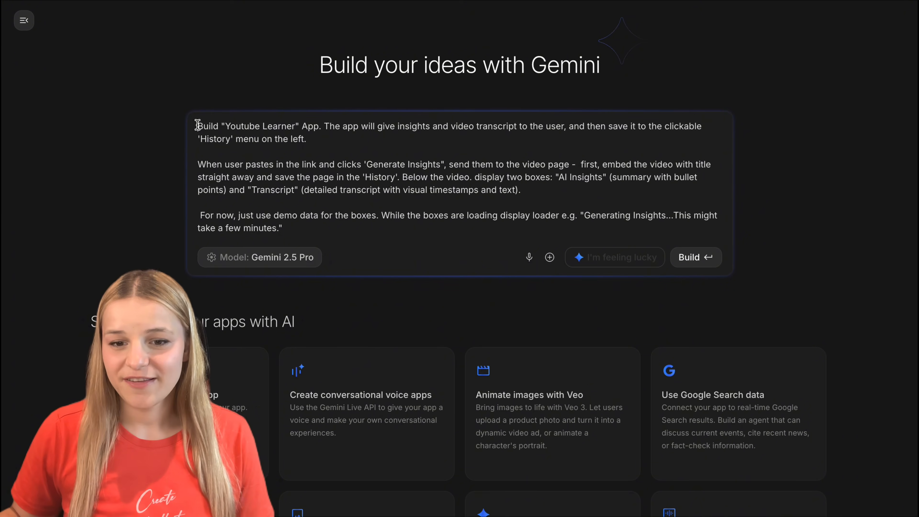
Step: Review the prompt for the "Youtube Learner" app section by section and build the app from it with Gemini 2.5 Pro
left_click_drag(198, 126, 319, 127)
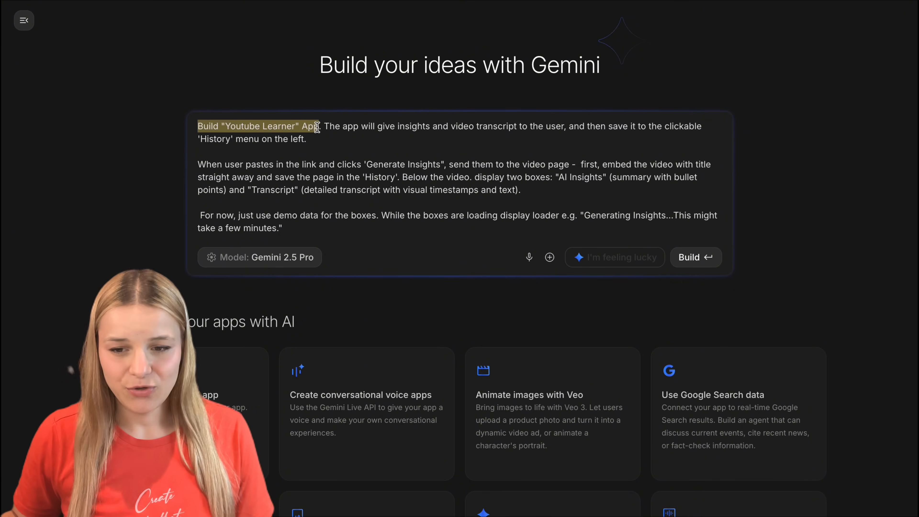
left_click(331, 126)
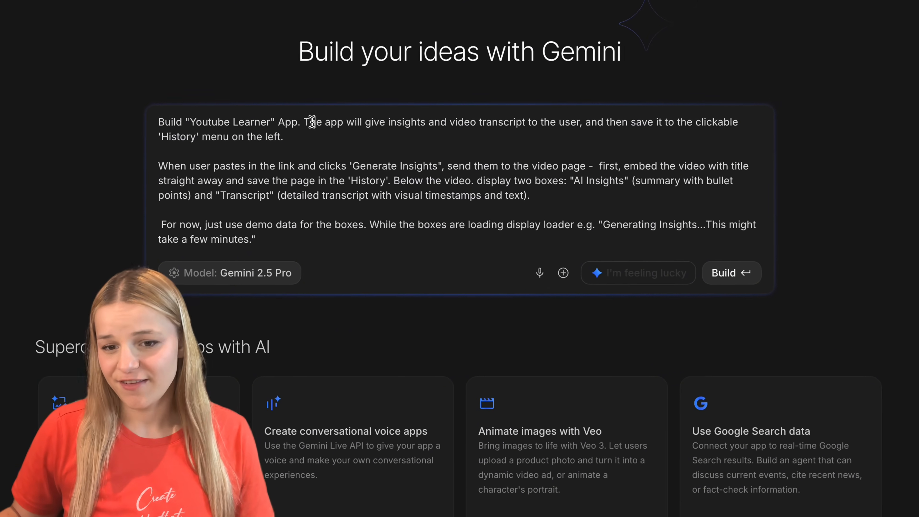
left_click_drag(313, 123, 326, 136)
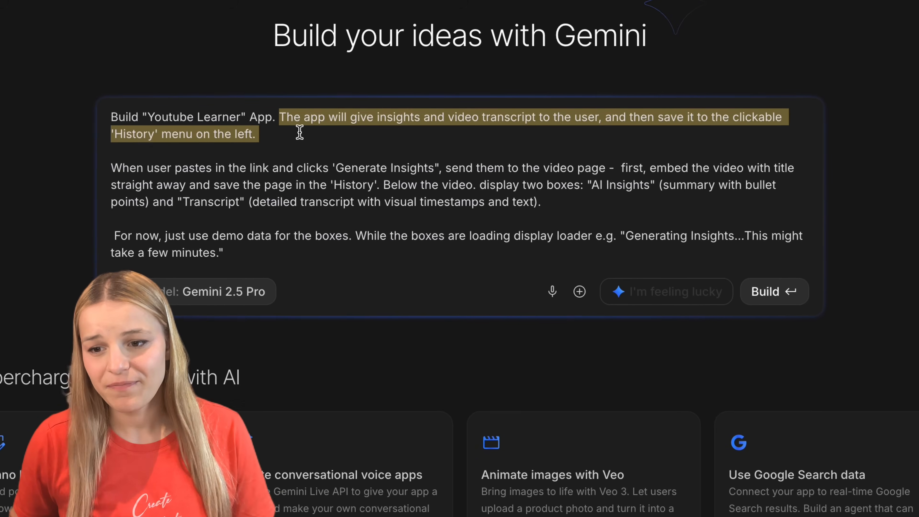
left_click(132, 164)
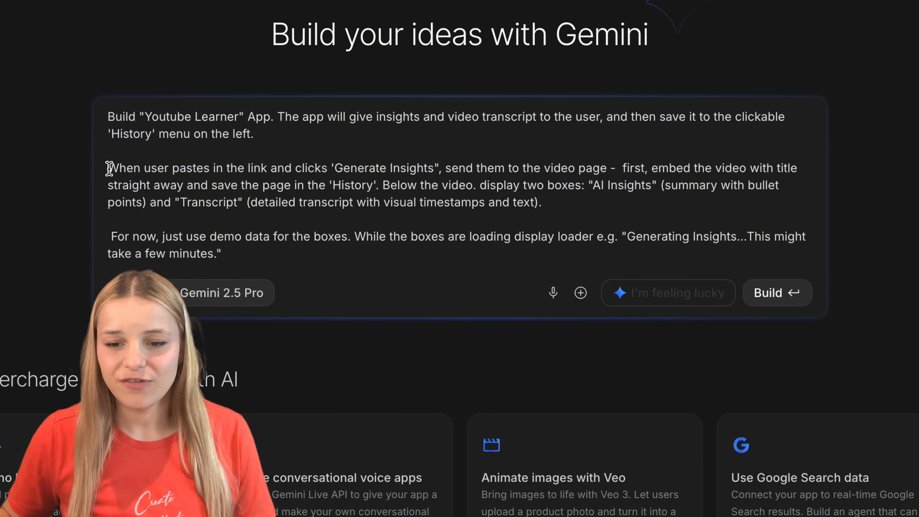
left_click_drag(109, 169, 378, 184)
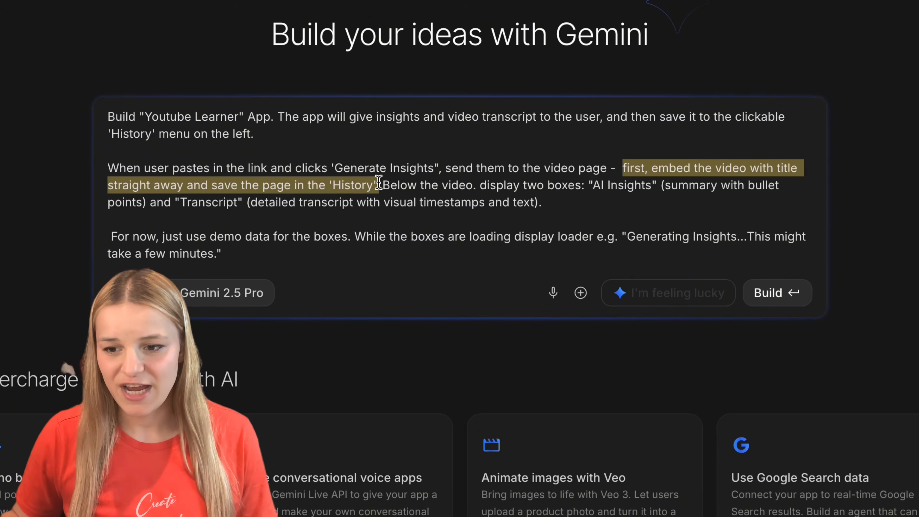
left_click(379, 184)
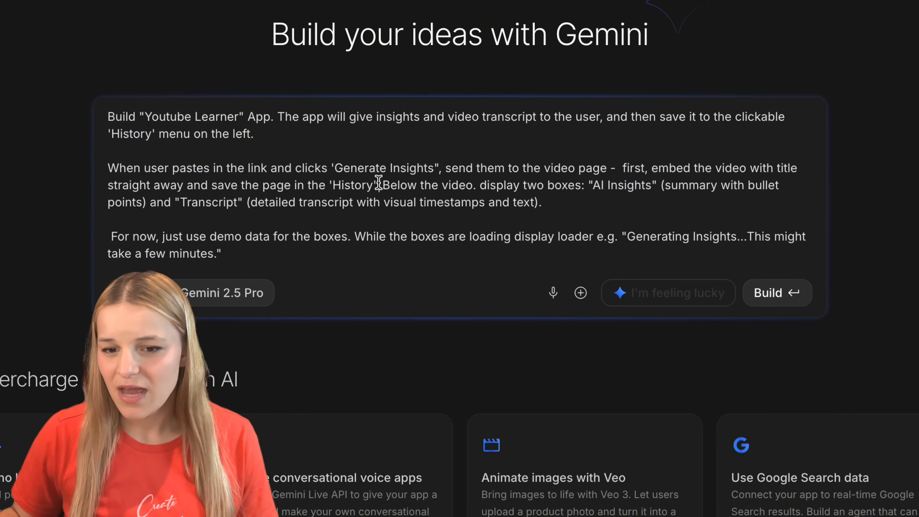
left_click_drag(438, 188, 482, 205)
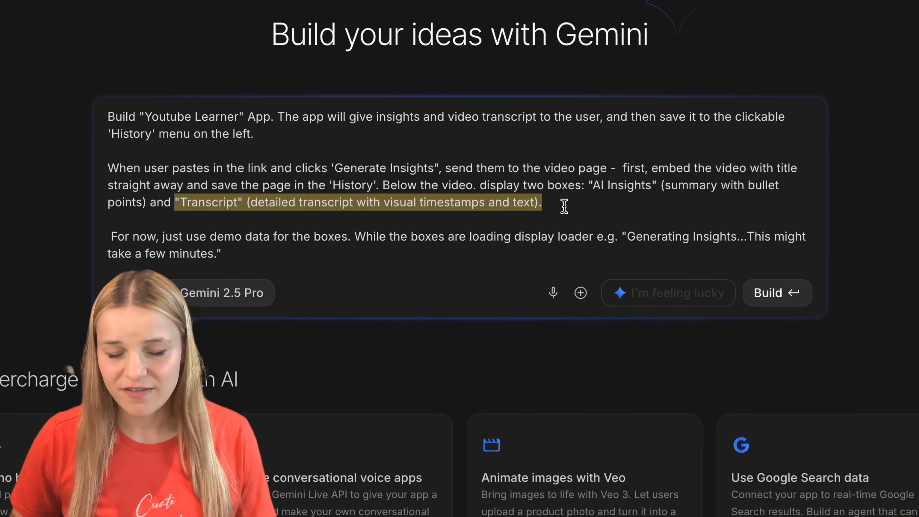
left_click(264, 238)
triple_click(265, 238)
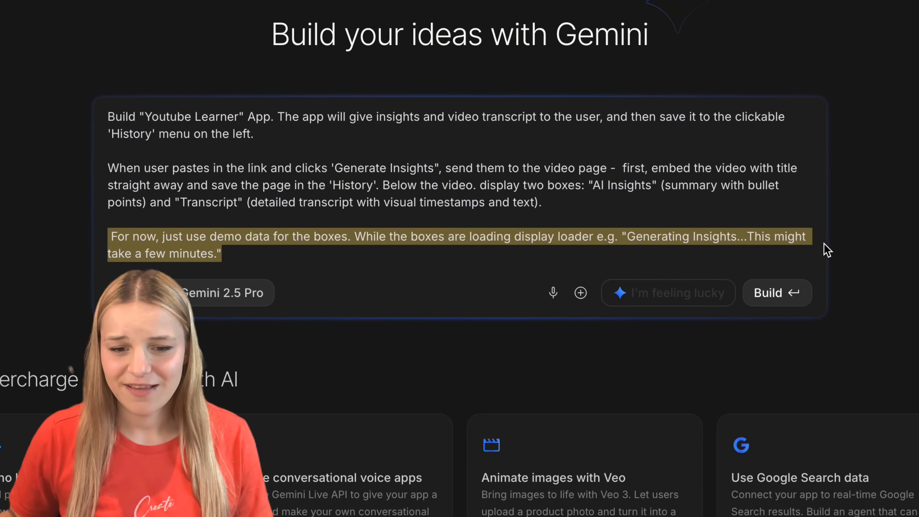
left_click(758, 301)
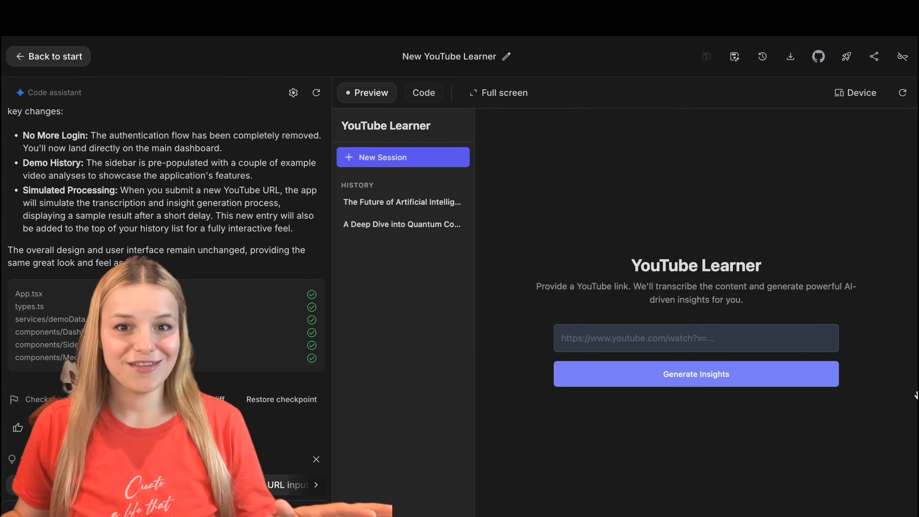
Step: Examine the insights and transcriptions of the two demo history entries, on artificial intelligence and quantum computing, in the New YouTube Learner preview
left_click(352, 202)
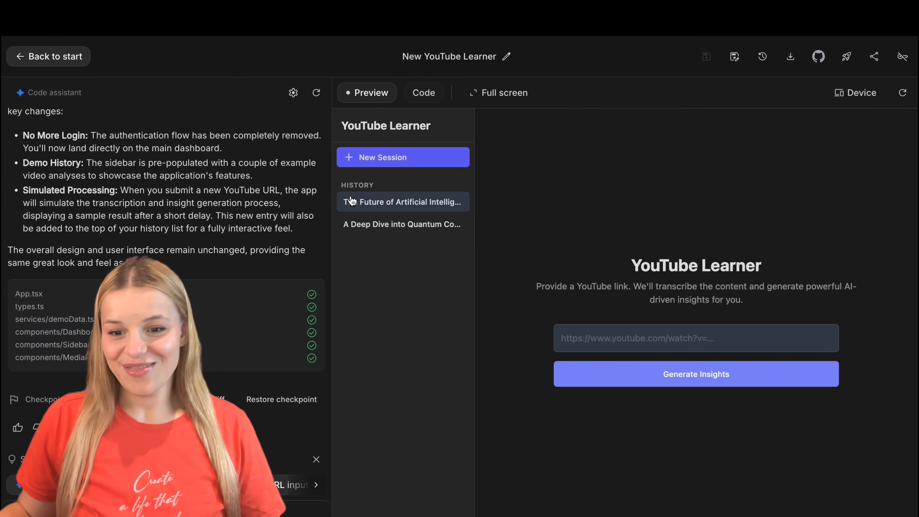
scroll(674, 415, "down", 10)
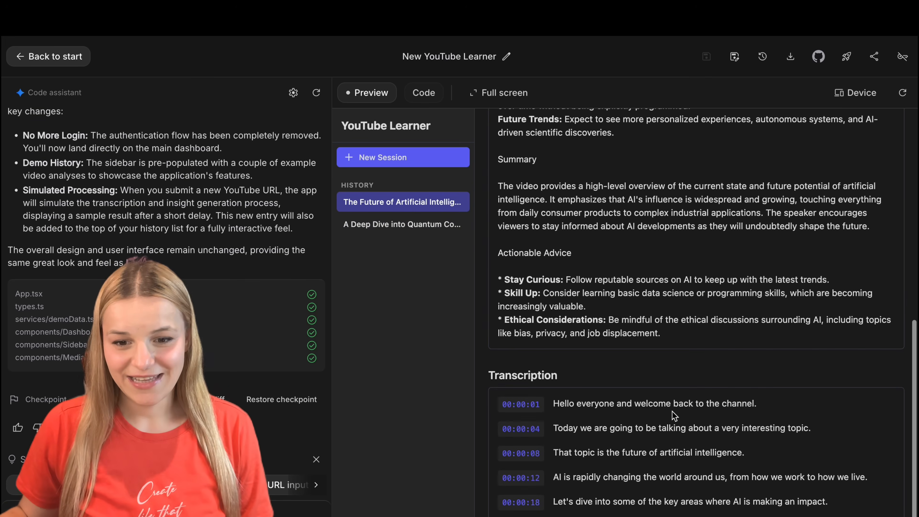
scroll(672, 412, "up", 10)
left_click(402, 224)
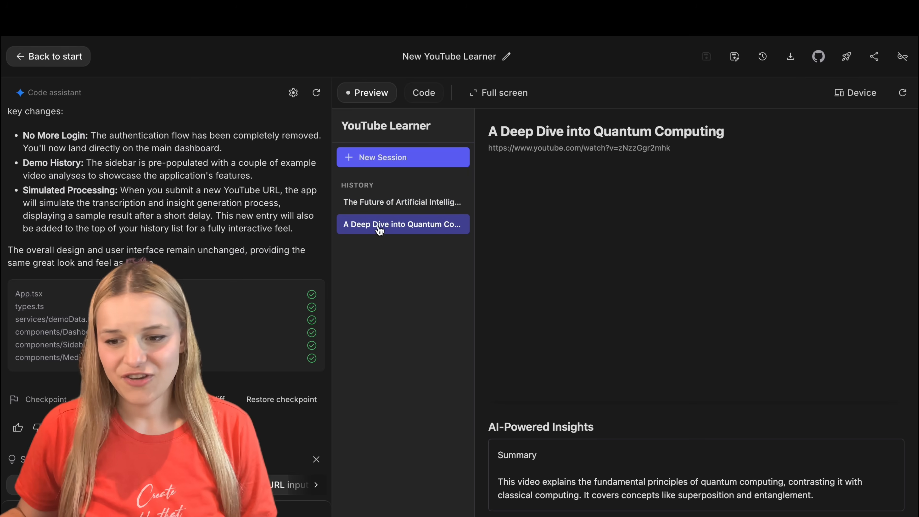
scroll(806, 449, "down", 3)
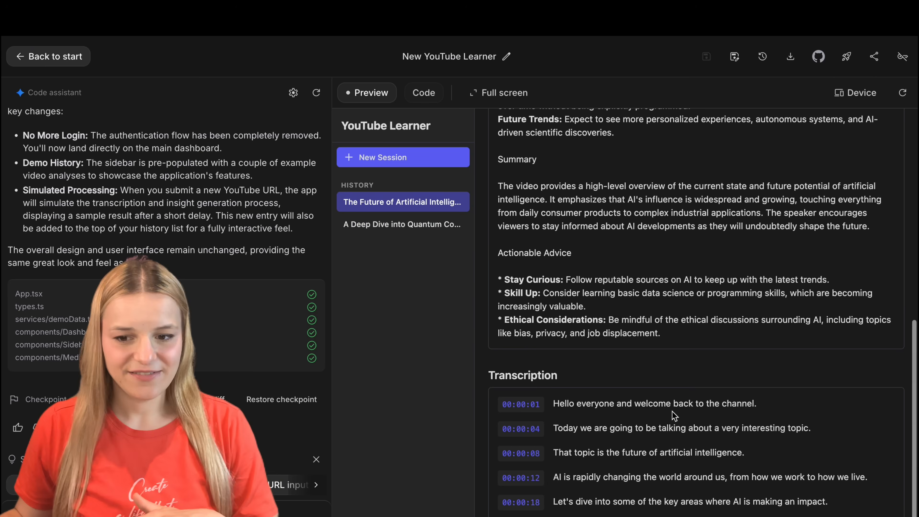
scroll(672, 411, "up", 10)
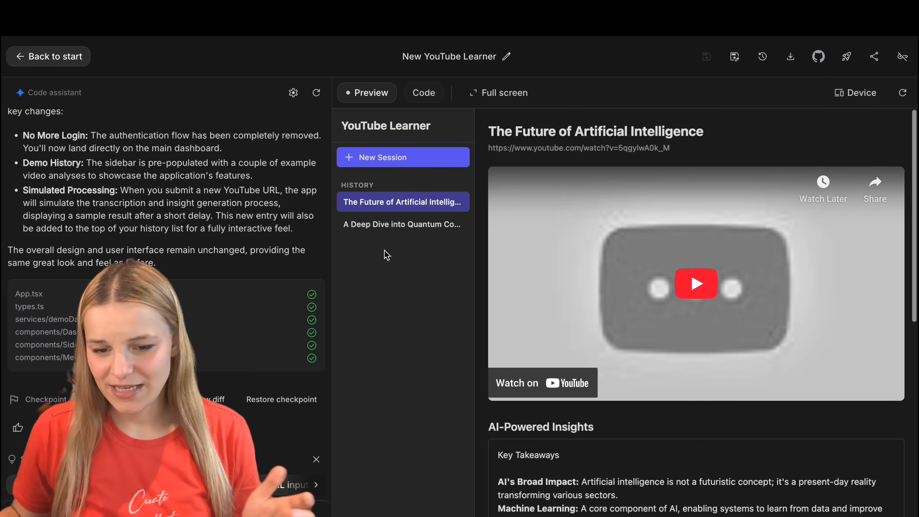
left_click(402, 224)
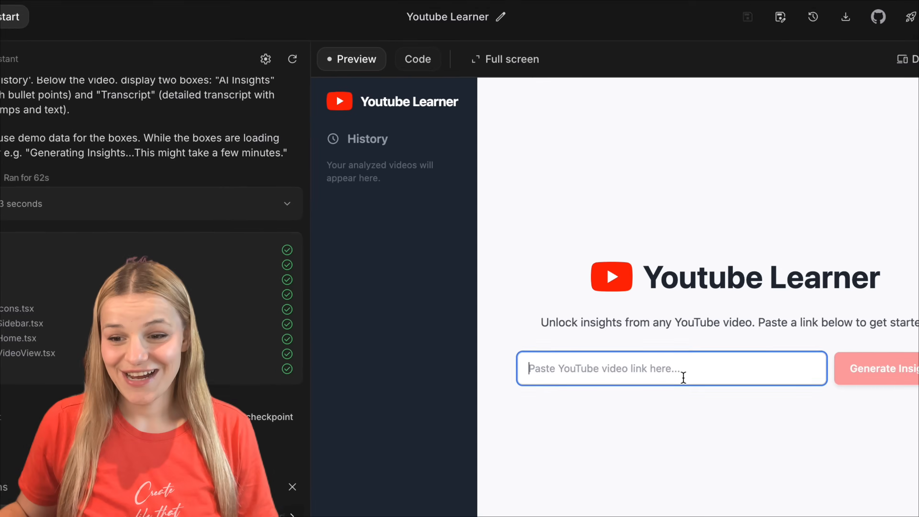
type("https://youtu.be/UTkvyOSZF6c")
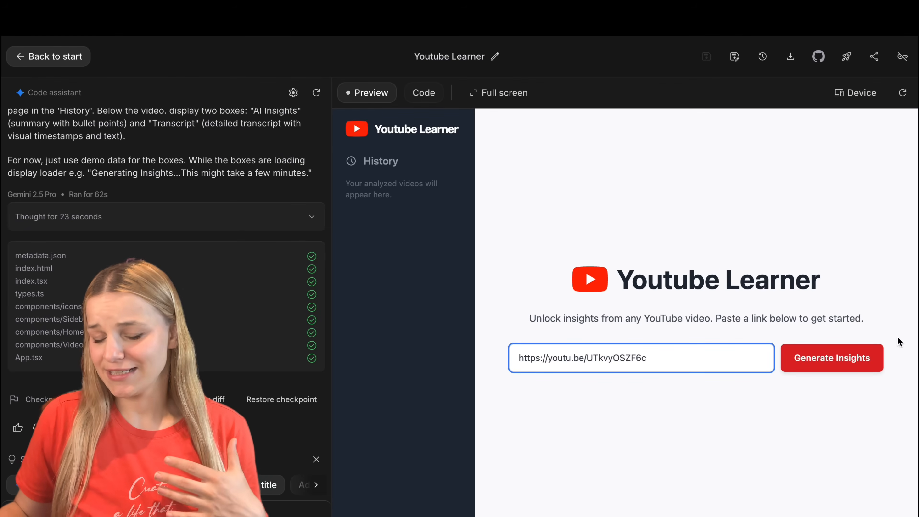
left_click(864, 360)
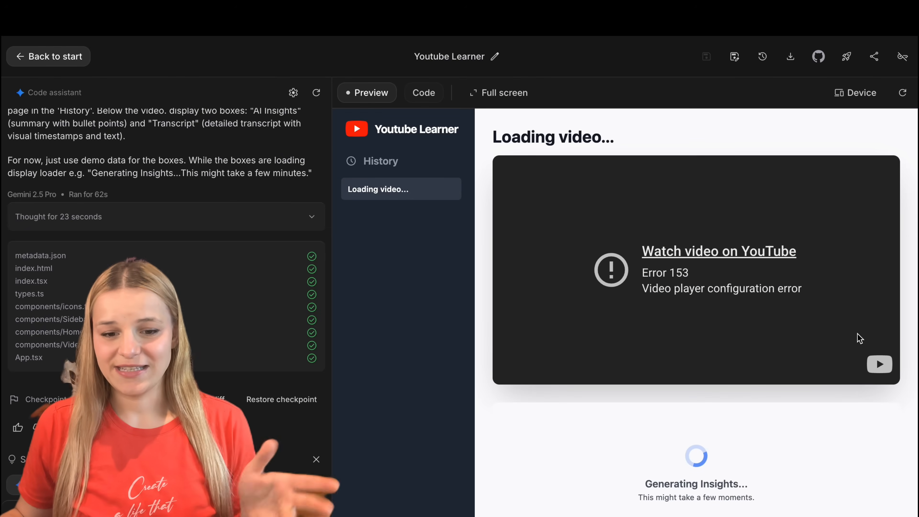
scroll(860, 339, "down", 5)
scroll(672, 507, "down", 1)
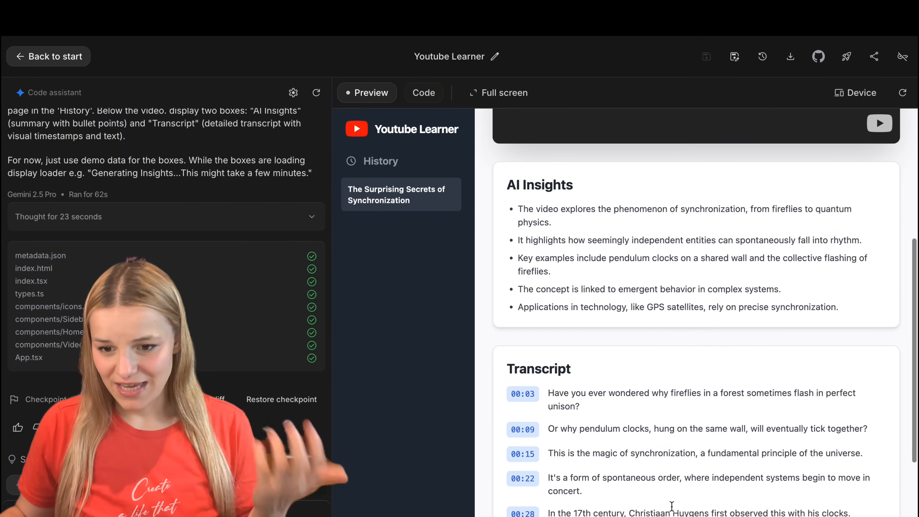
scroll(672, 506, "down", 3)
scroll(668, 169, "up", 10)
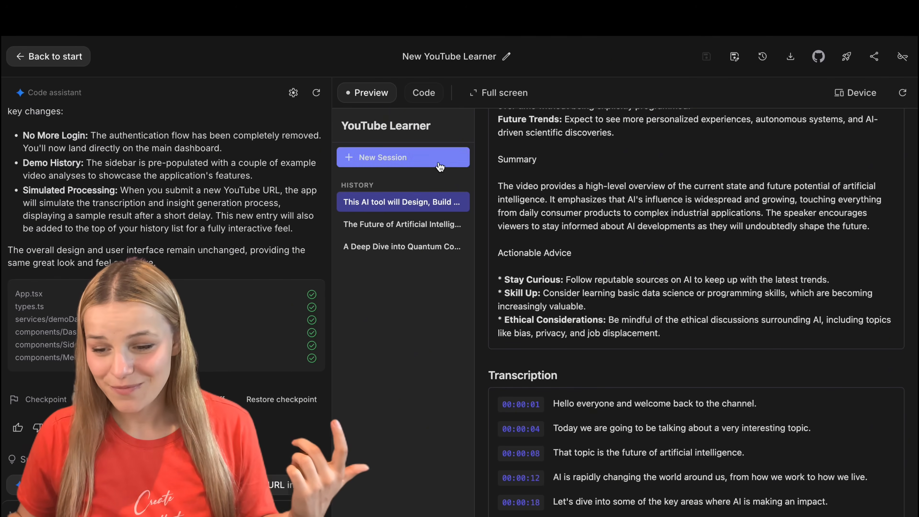
Step: Add a line break to the Firebase request being drafted for the code assistant in the New YouTube Learner app
scroll(673, 230, "up", 10)
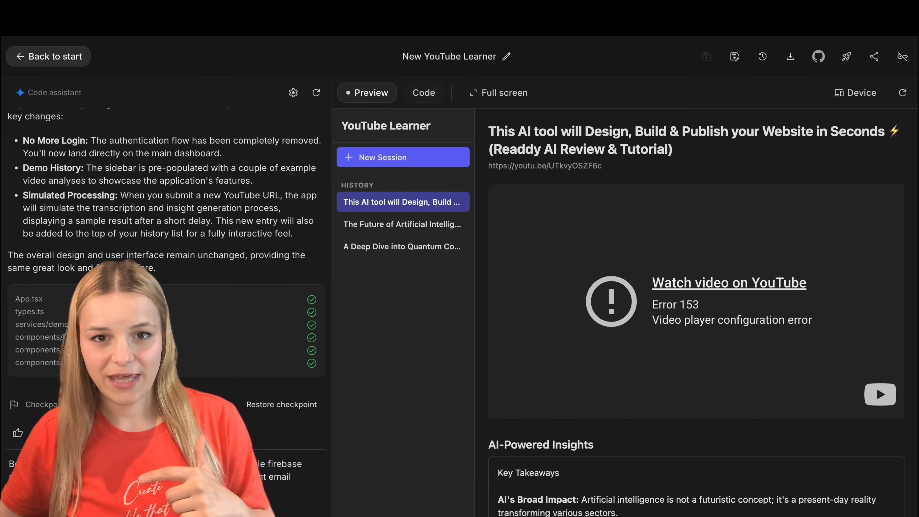
key("shift+Return")
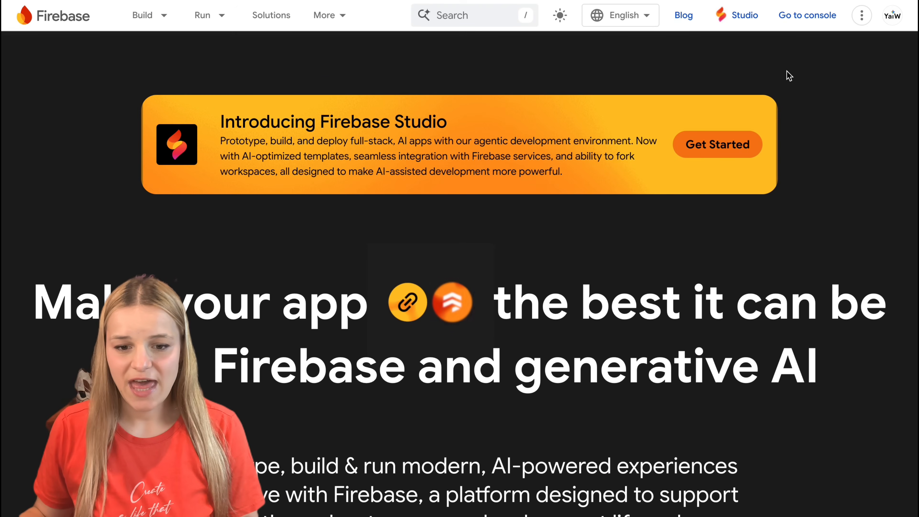
Step: Switch to the Firebase console and create a new project named Youtube Learner
left_click(813, 24)
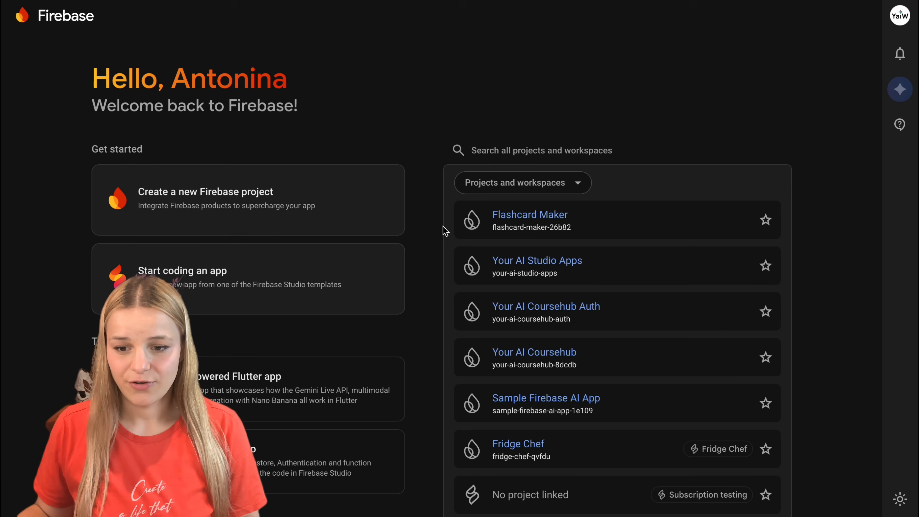
left_click(357, 217)
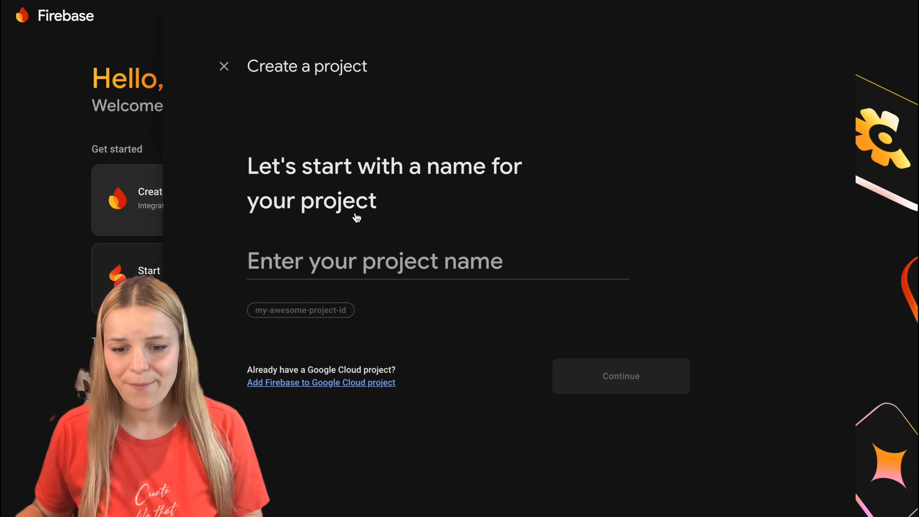
type("Youtube Learner")
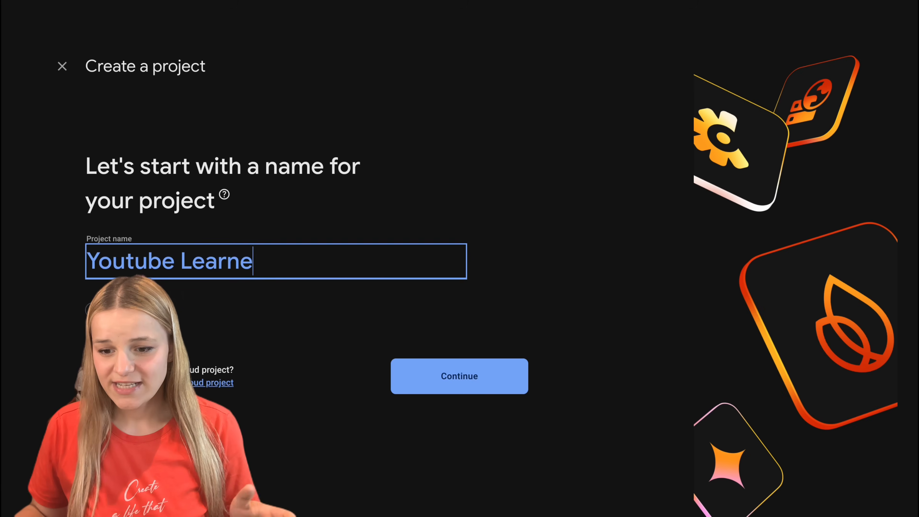
left_click(479, 373)
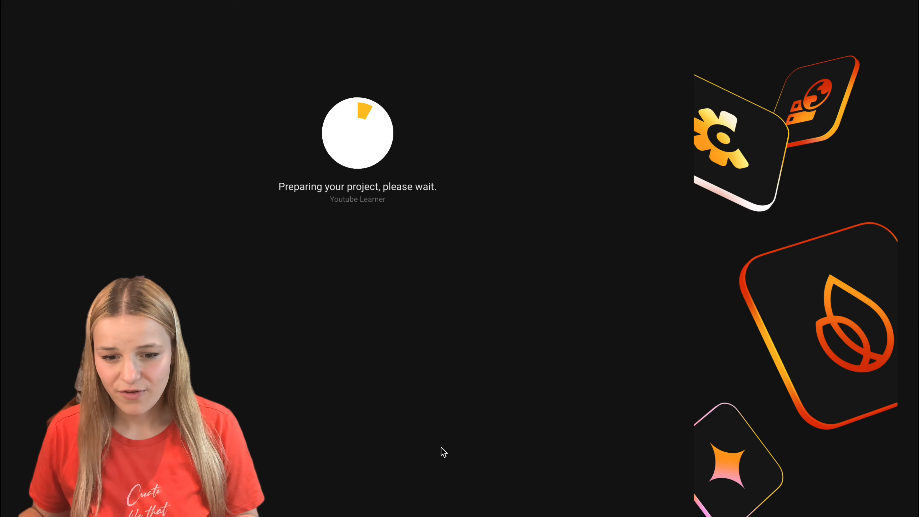
left_click(338, 280)
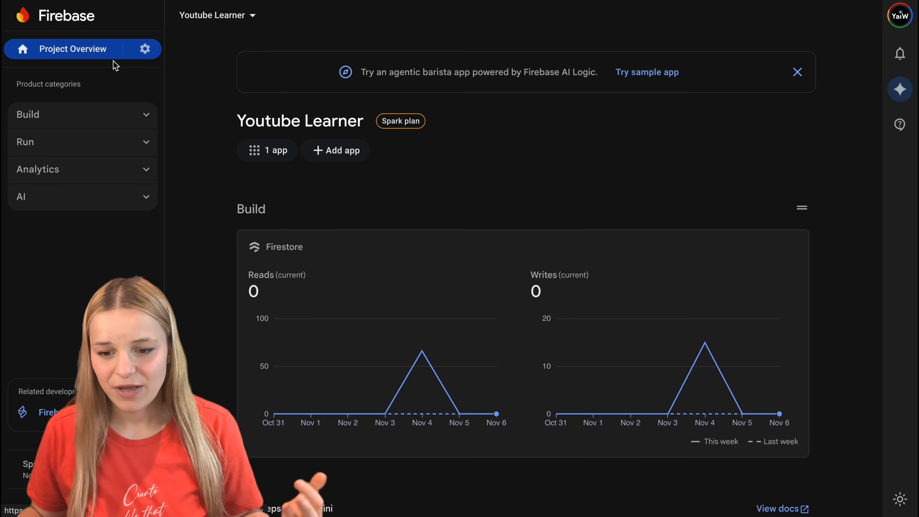
Step: Register a web app named Youtube Learner in the project and copy its npm Firebase SDK configuration code
left_click(339, 159)
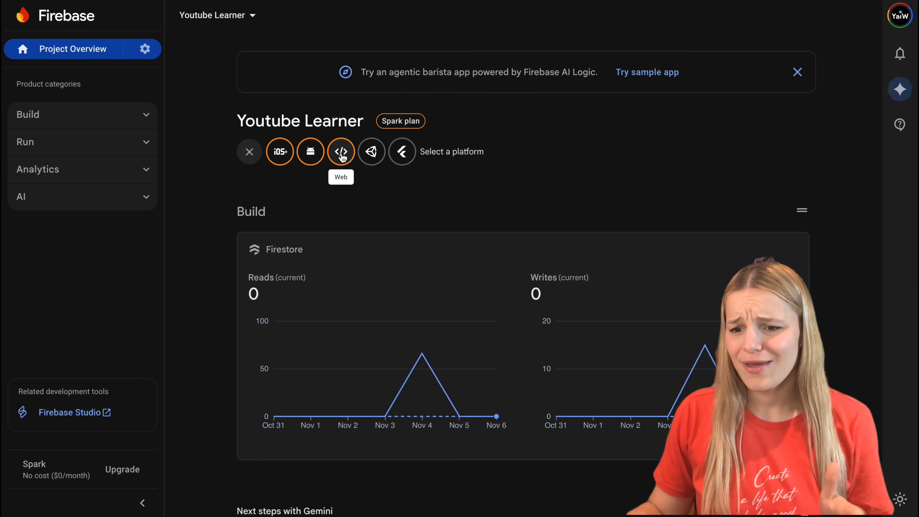
left_click(343, 158)
type("Youtube Learner")
key("Return")
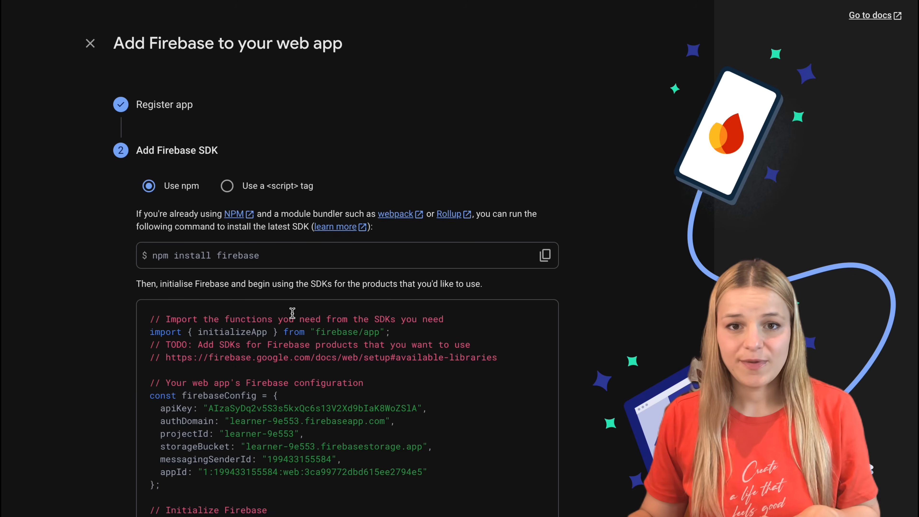
scroll(474, 319, "down", 3)
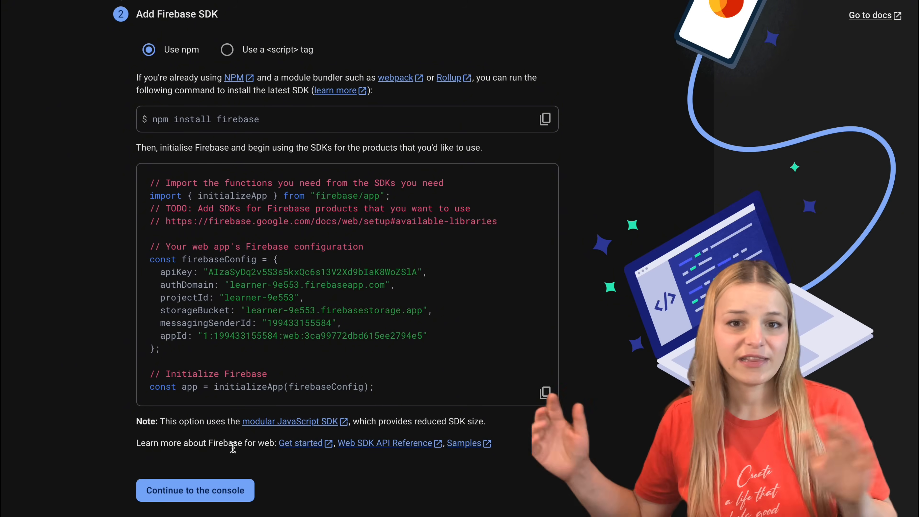
left_click(546, 394)
Step: Enable the Email/Password sign-in method in the Firebase project's Authentication and save it
left_click(139, 115)
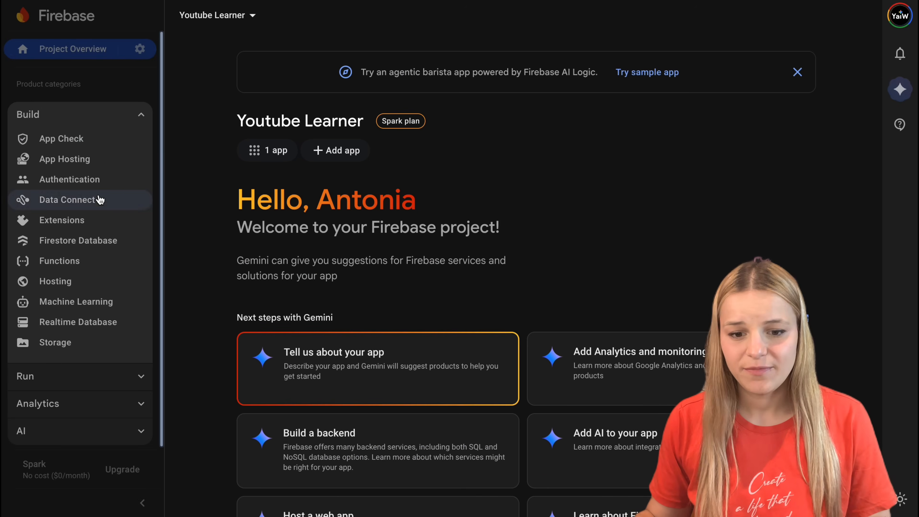
left_click(87, 185)
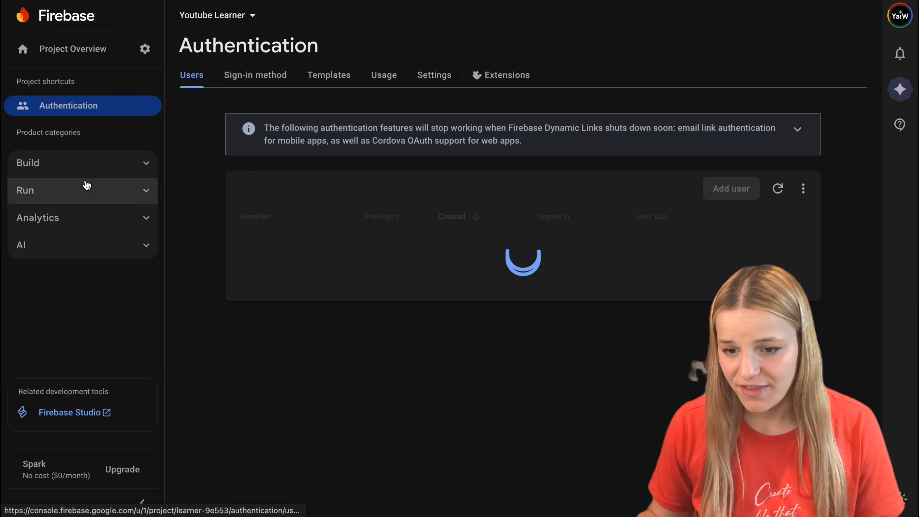
left_click(255, 236)
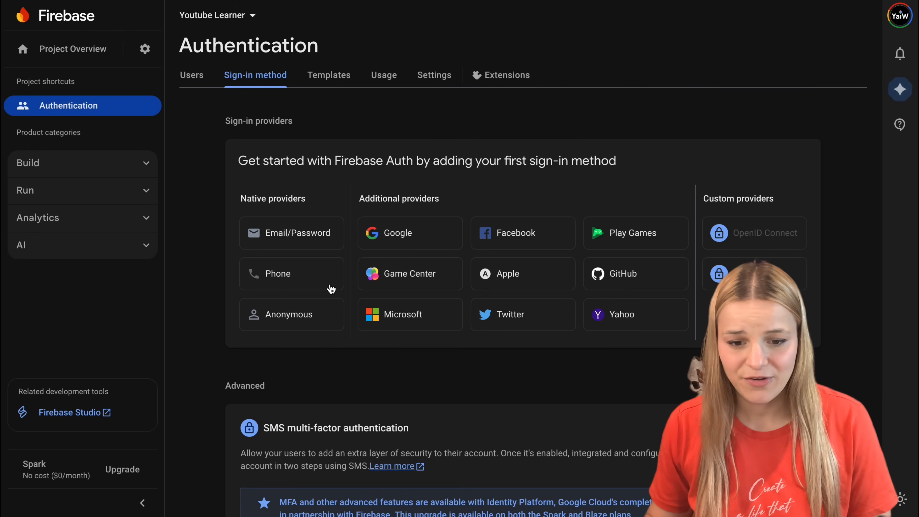
left_click(314, 244)
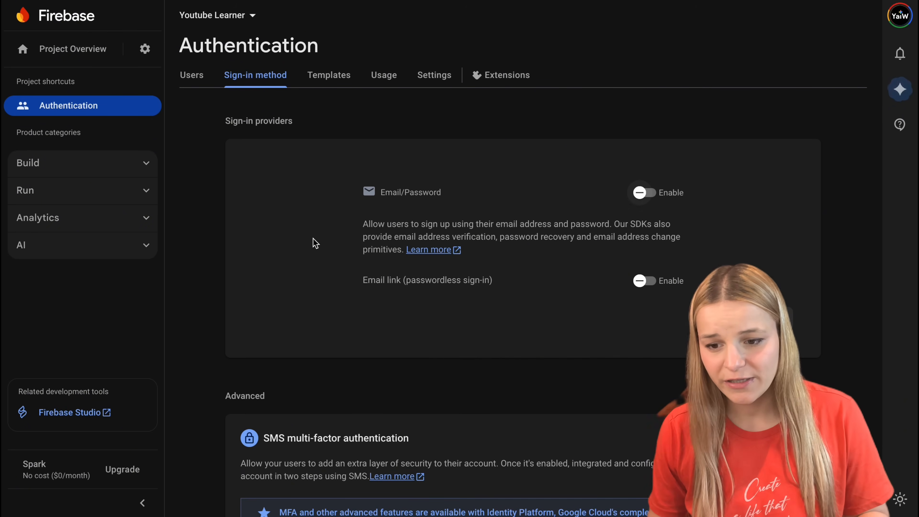
left_click(770, 319)
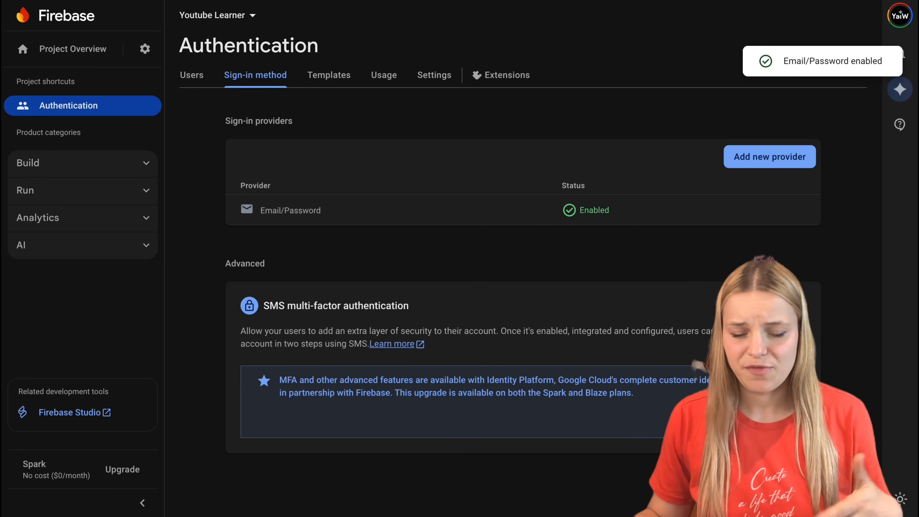
Step: Review the available sign-in providers and the email templates for verification, password reset, address change and multi-factor enrolment
left_click(763, 157)
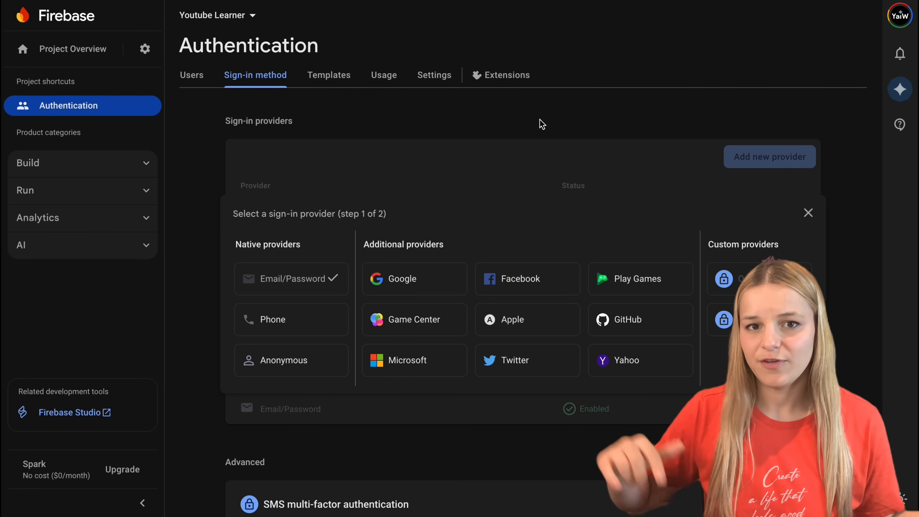
left_click(815, 214)
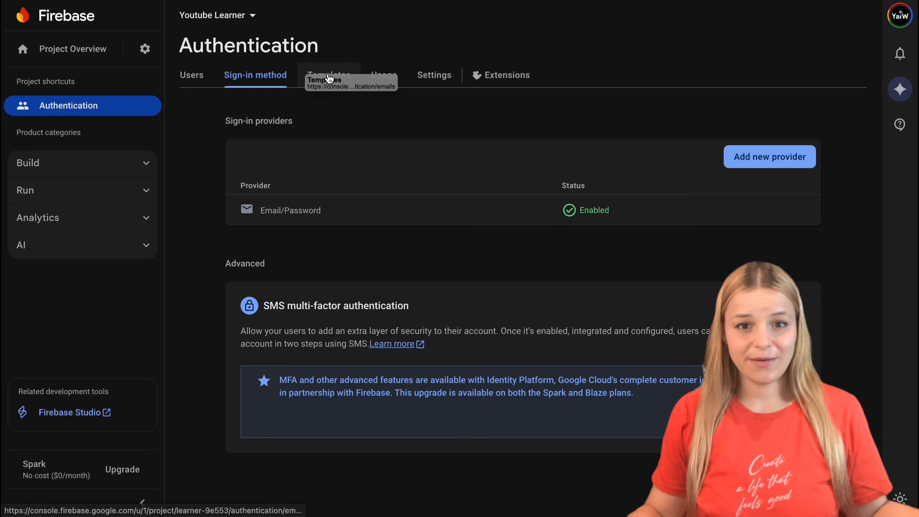
left_click(329, 76)
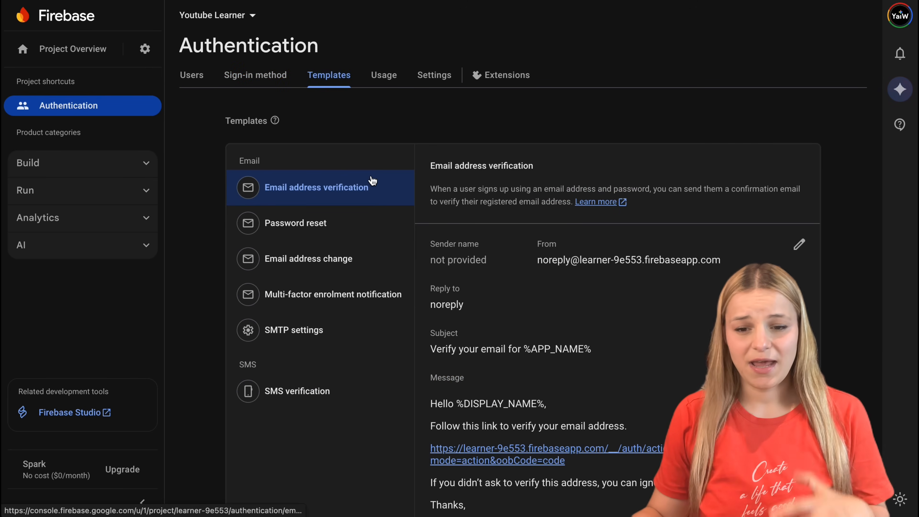
left_click(356, 222)
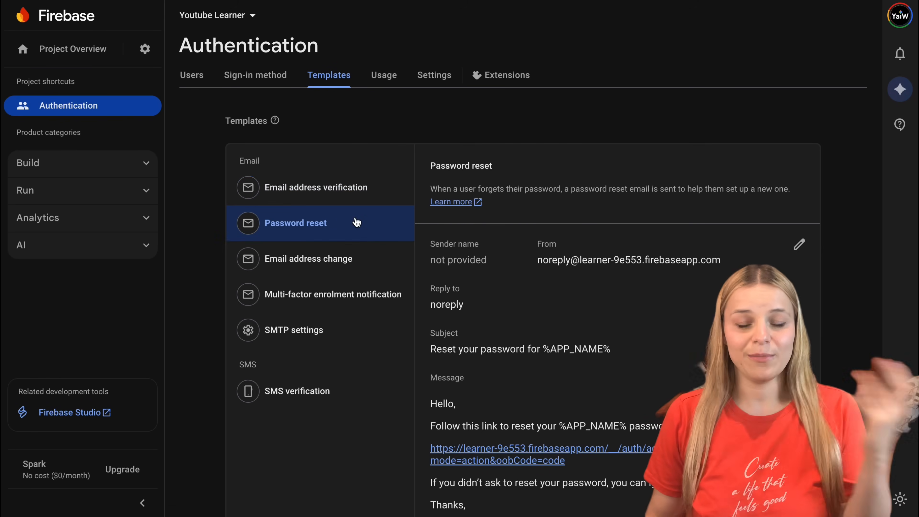
left_click(390, 250)
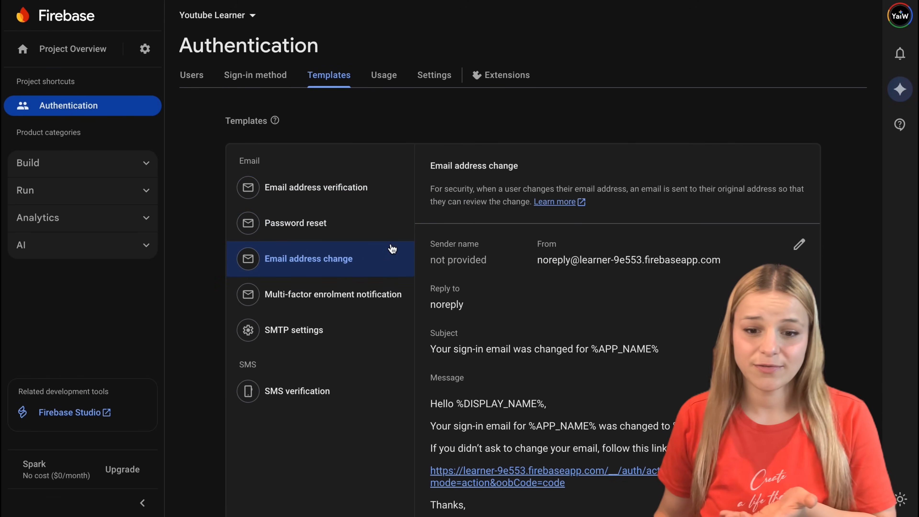
left_click(381, 294)
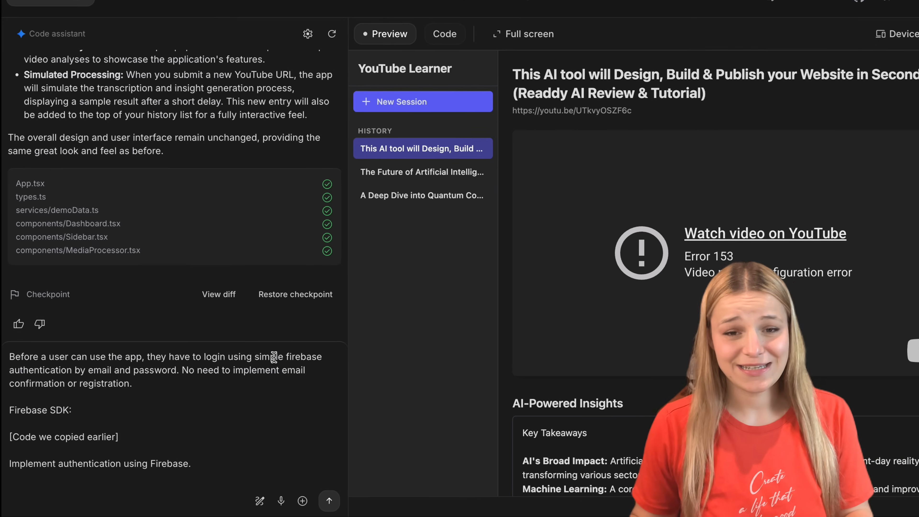
Step: Switch to Google AI Studio, replace the [Code we copied earlier] placeholder with the copied Firebase SDK code including its API key, and submit the request
left_click_drag(235, 325, 6, 311)
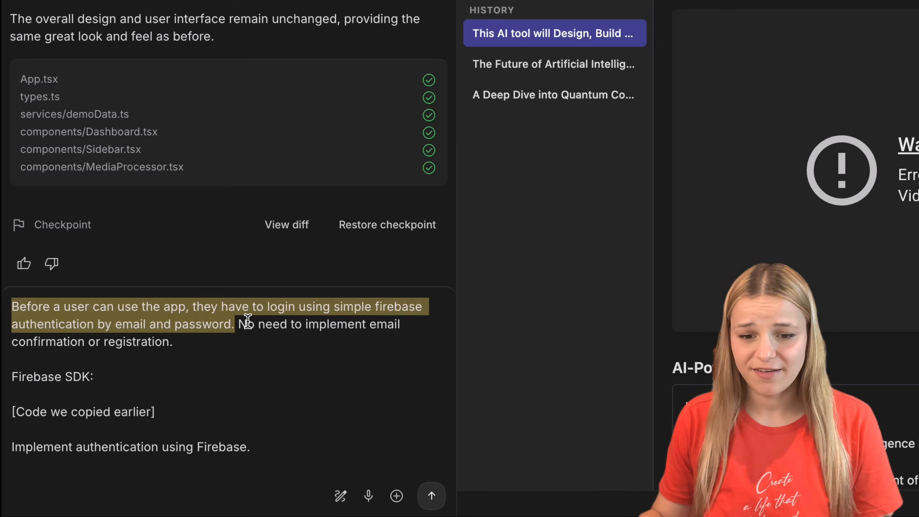
left_click(227, 322)
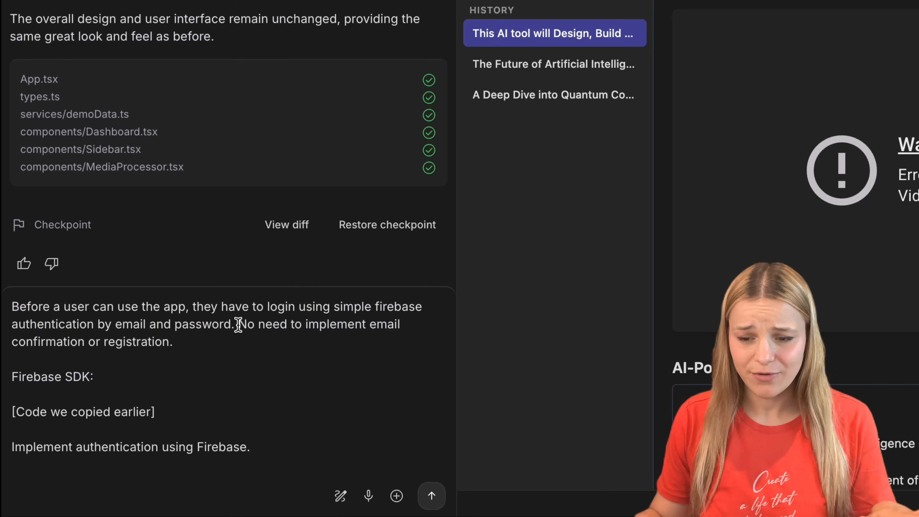
left_click_drag(250, 332, 254, 343)
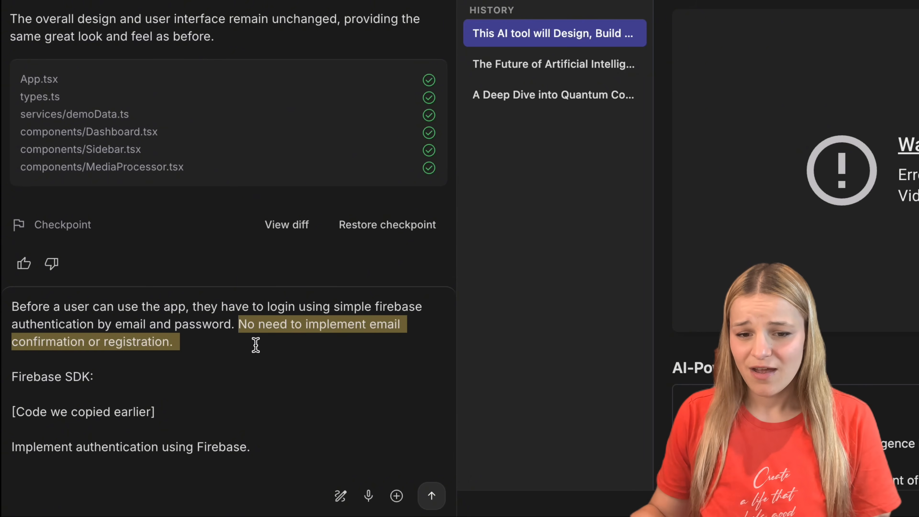
left_click(90, 373)
triple_click(90, 374)
left_click_drag(155, 412, 8, 412)
key("ctrl+v")
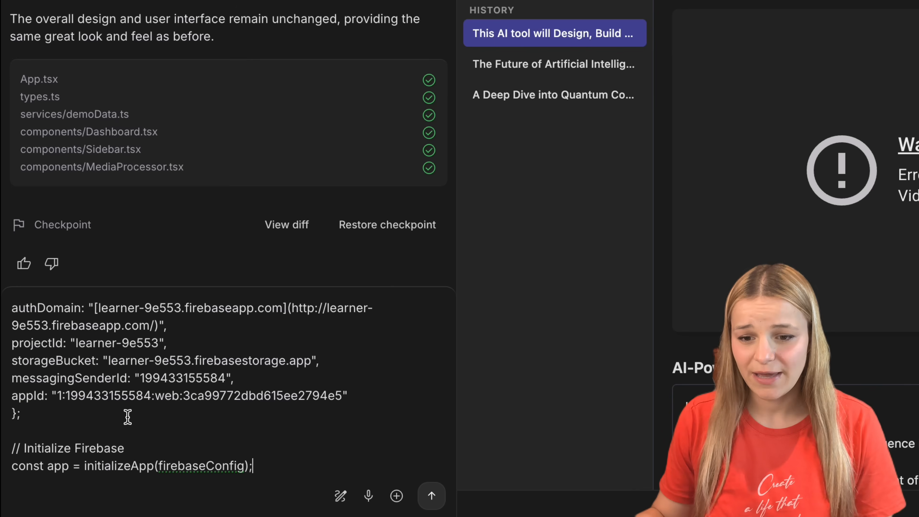
scroll(126, 411, "up", 6)
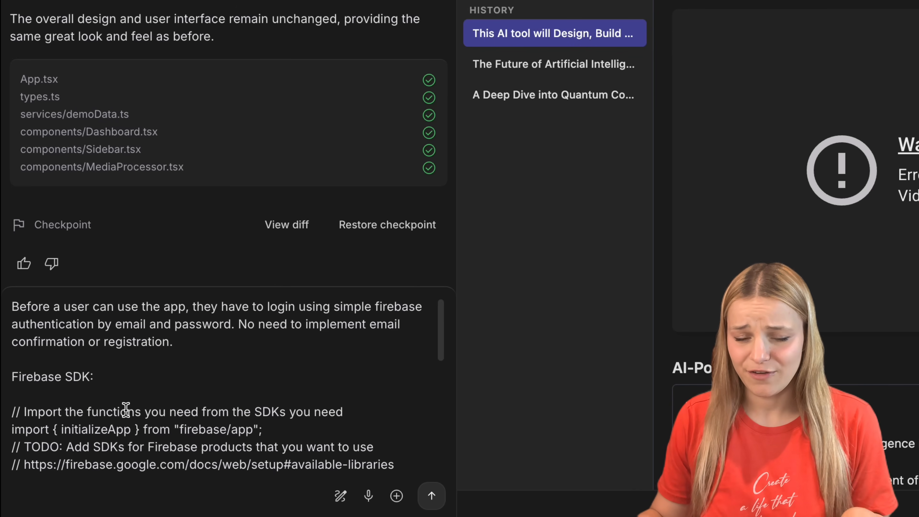
scroll(126, 410, "down", 6)
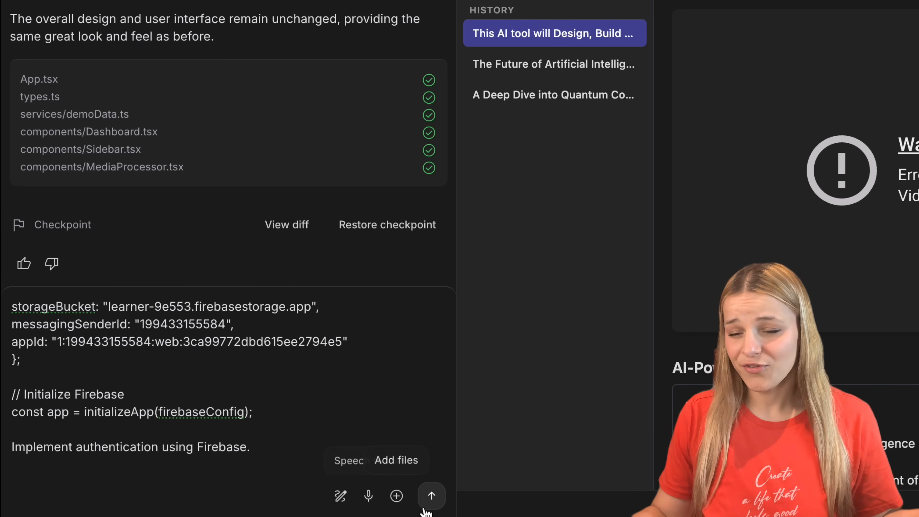
left_click(431, 497)
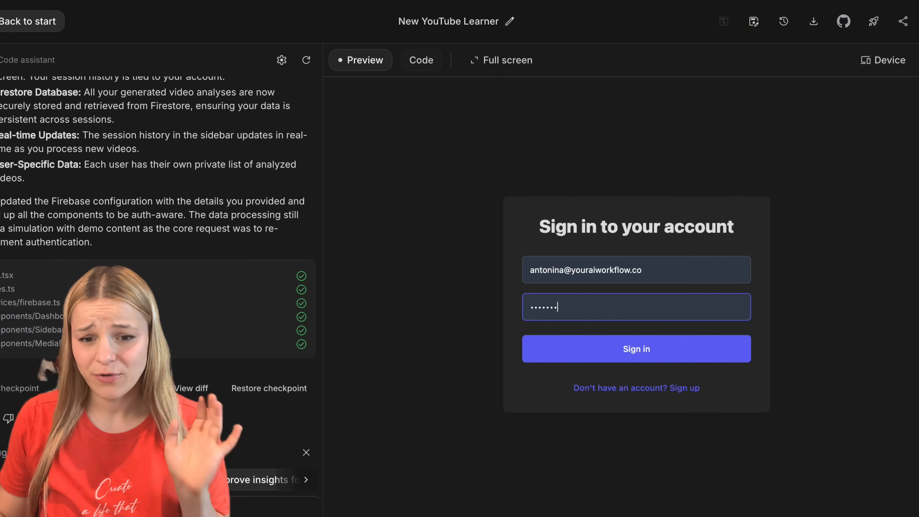
Step: Try to sign in on the app preview's login form with the account's email address and password
key("Return")
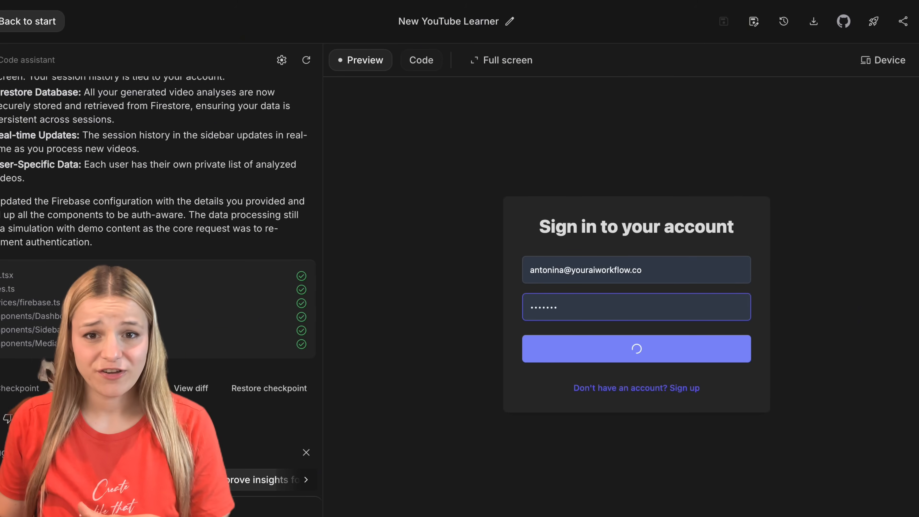
triple_click(638, 323)
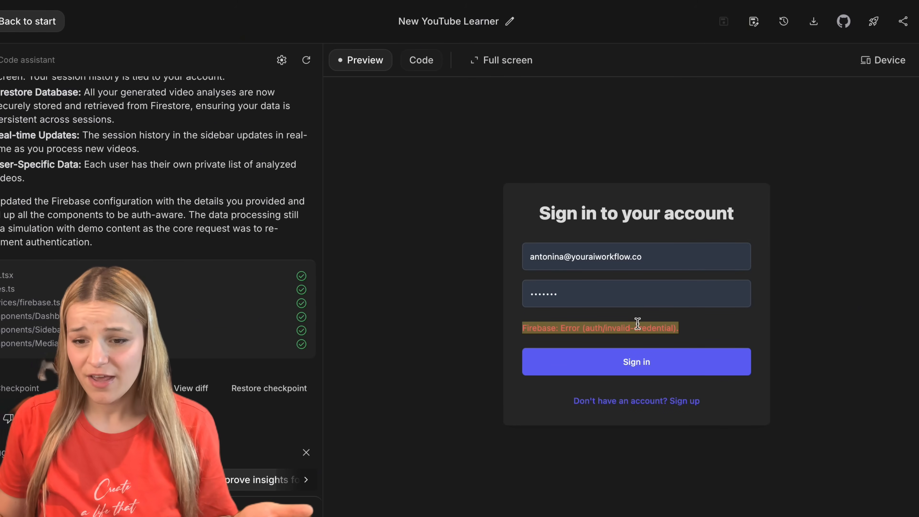
left_click(780, 435)
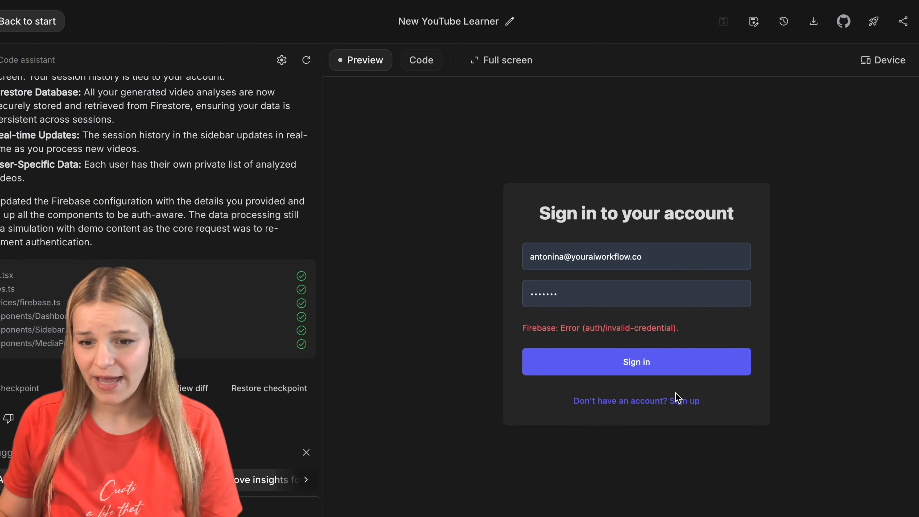
Step: Sign up for a new account in the preview and check its user UID in the Firebase console's Authentication user list
left_click(676, 399)
key("Return")
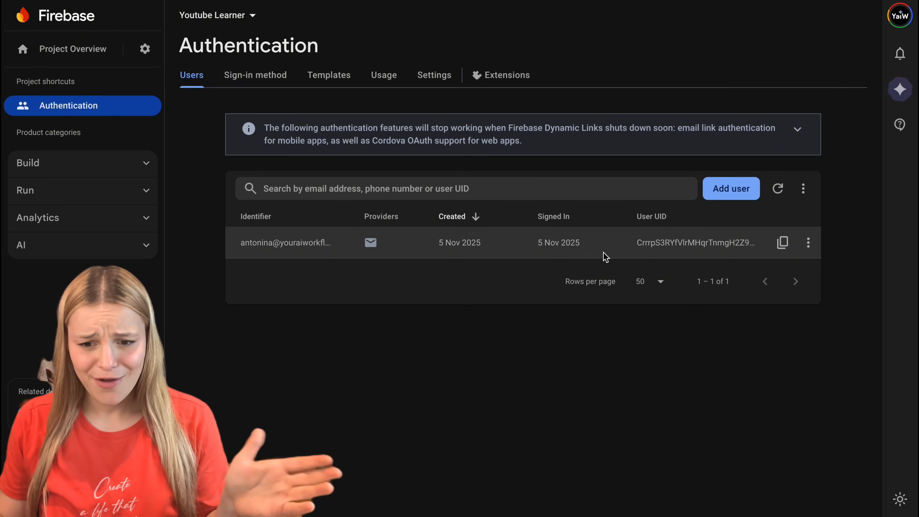
double_click(686, 247)
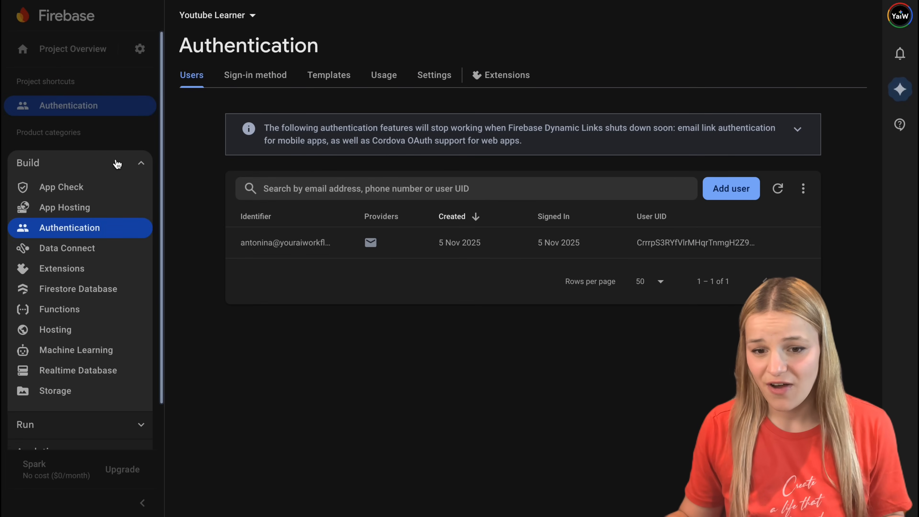
Step: Create a Cloud Firestore database with the Standard edition, the default database ID and the nam5 (United States) location
left_click(101, 293)
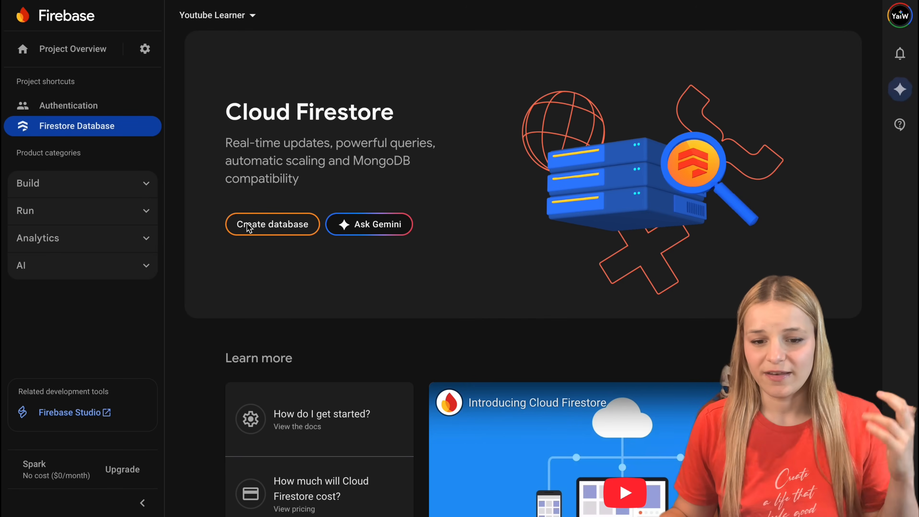
left_click(257, 226)
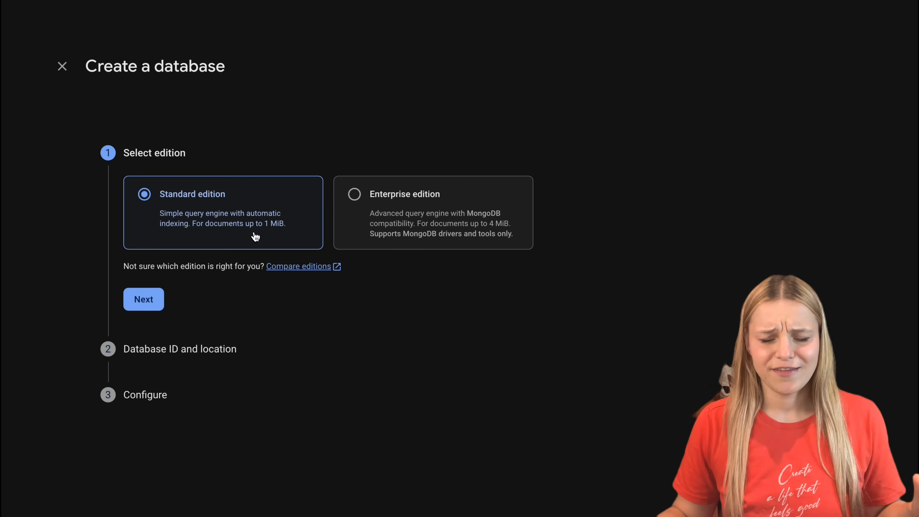
left_click(144, 299)
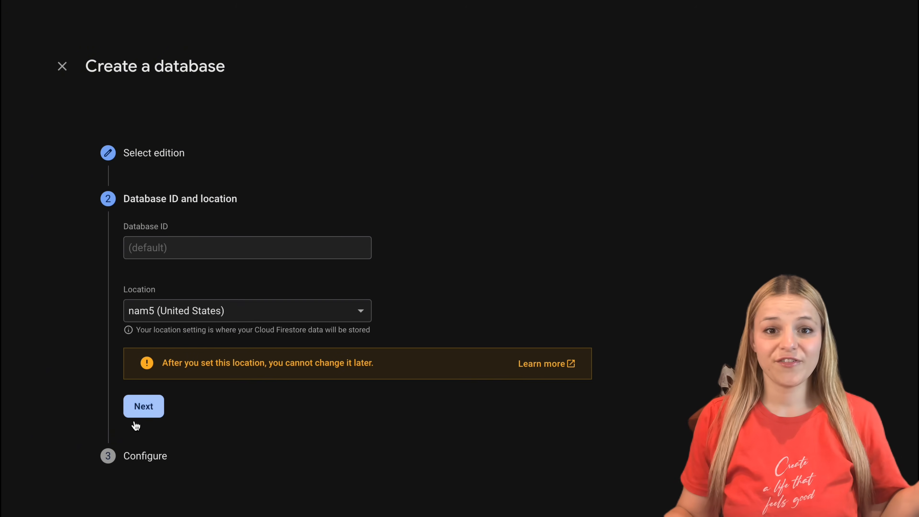
left_click(140, 413)
left_click(213, 491)
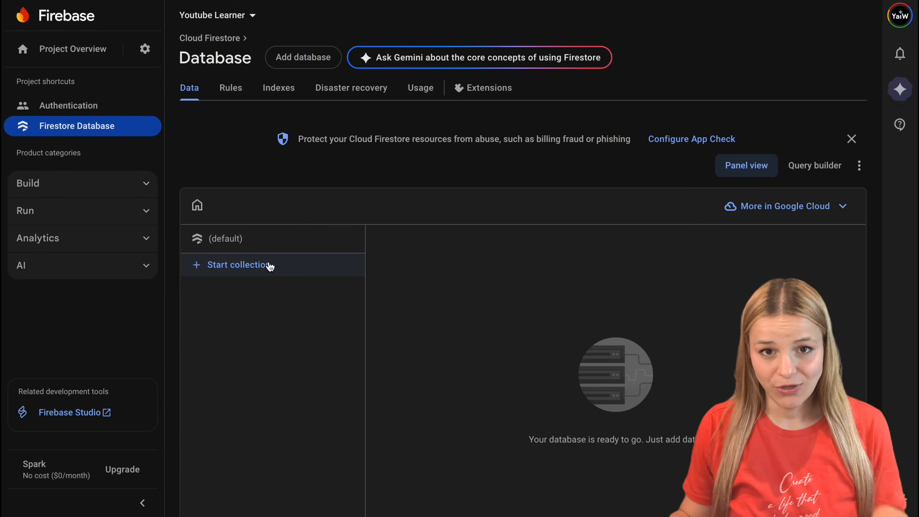
Step: Start a root-level Firestore collection with the ID users and proceed to its first document
left_click(292, 267)
left_click(295, 295)
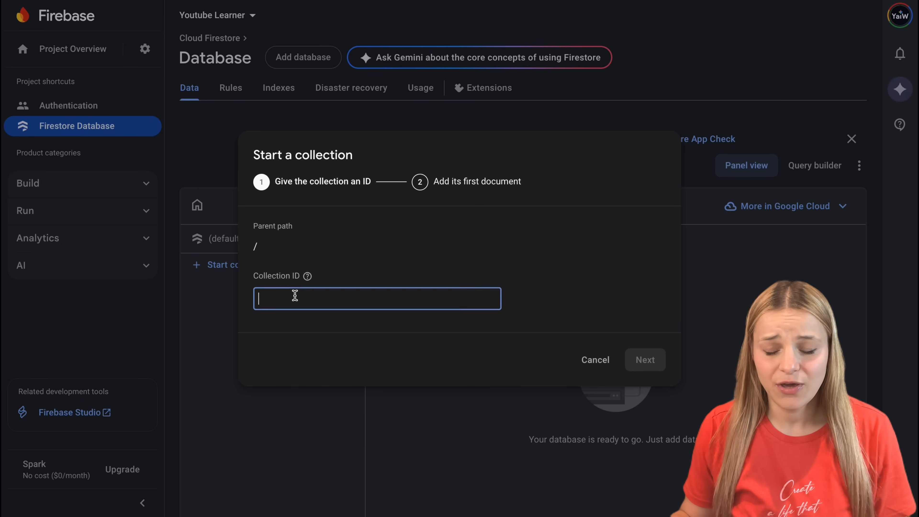
type("users")
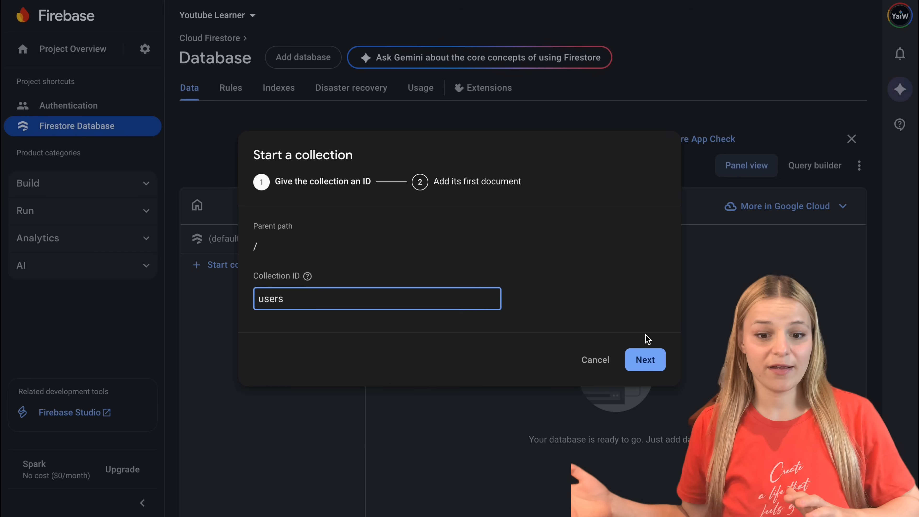
left_click(646, 359)
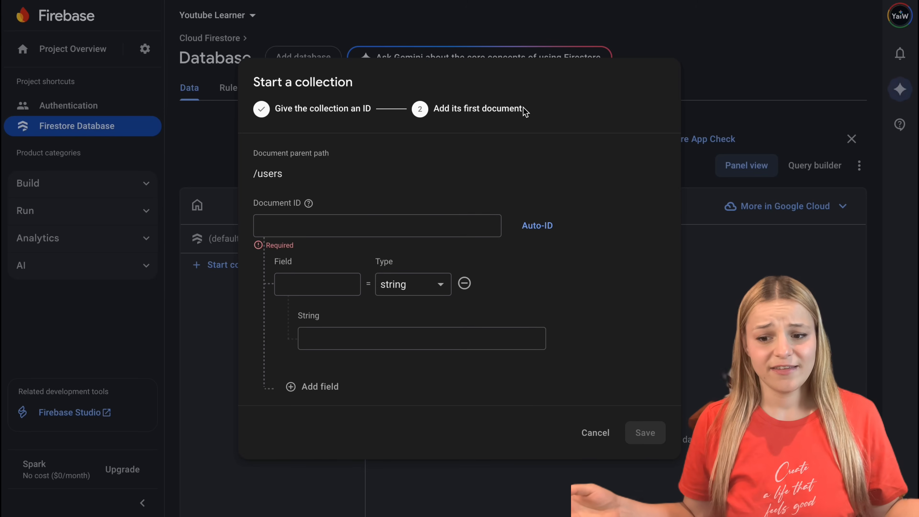
Step: Copy the registered user's UID from Authentication and use it as the ID of the first users document
left_click_drag(523, 109, 505, 109)
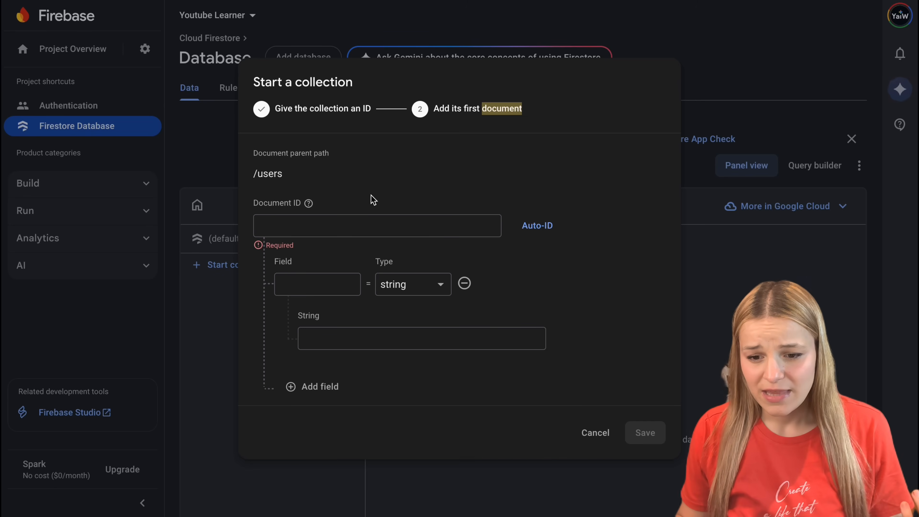
left_click(345, 228)
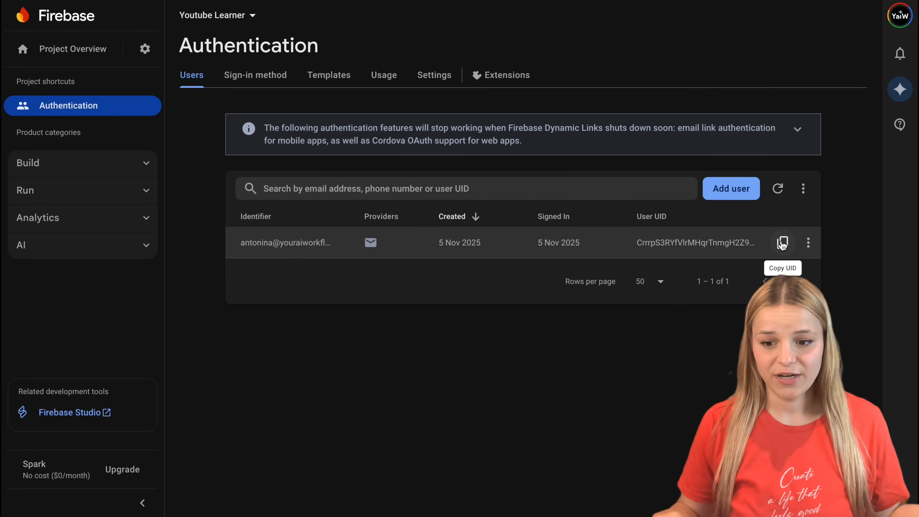
left_click(783, 242)
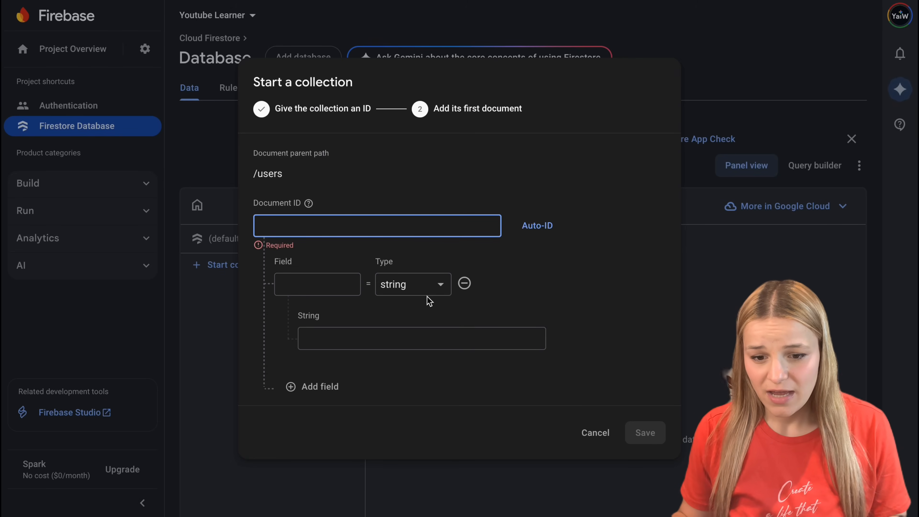
key("ctrl+v")
Step: Add a string field named email holding the user's email address to the document and save it
left_click(321, 287)
type("e")
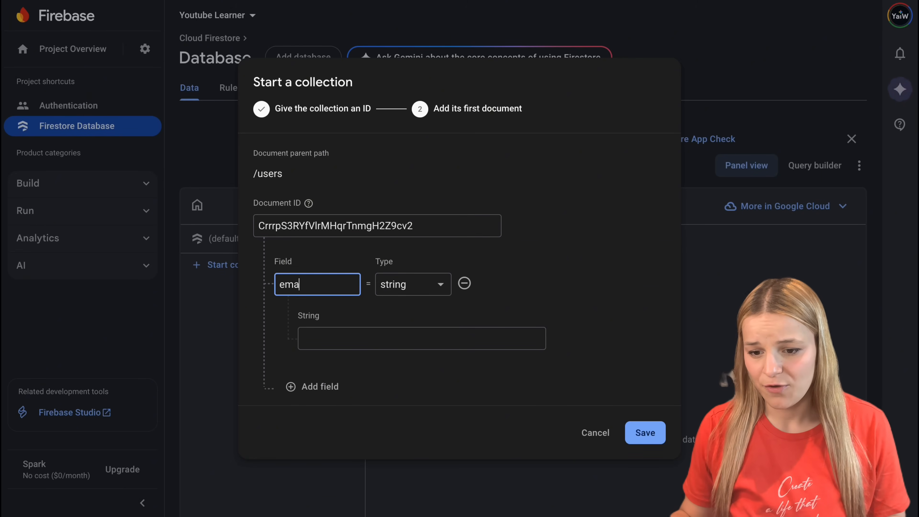
left_click(402, 343)
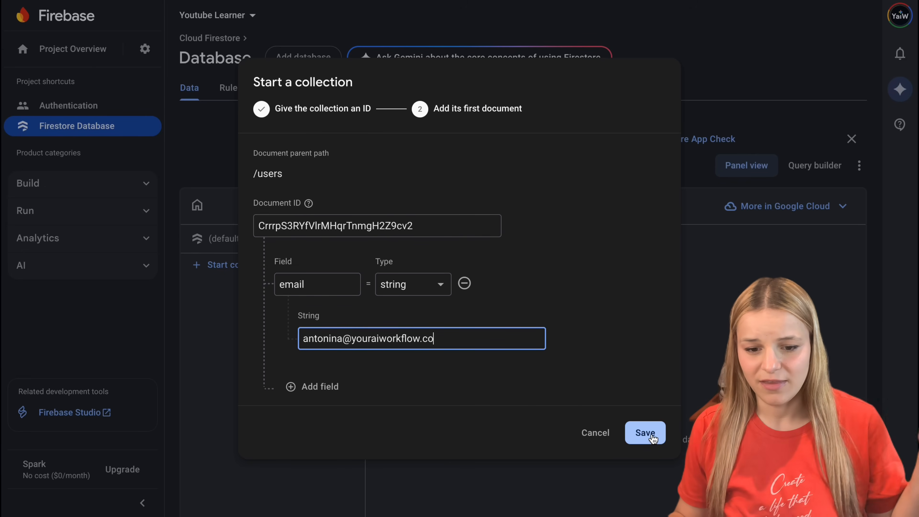
left_click(646, 434)
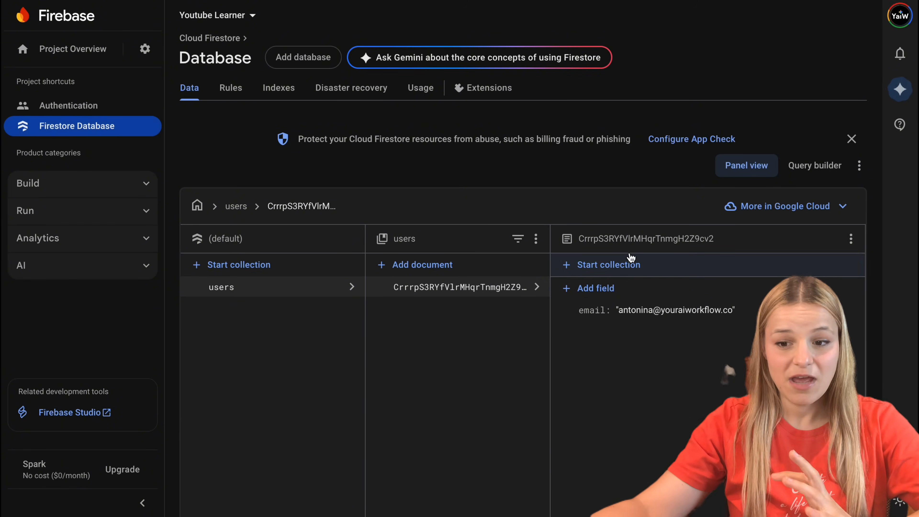
Step: Start a subcollection with the ID videos under the user's document and give its first document an auto-generated ID
left_click(624, 263)
left_click(389, 299)
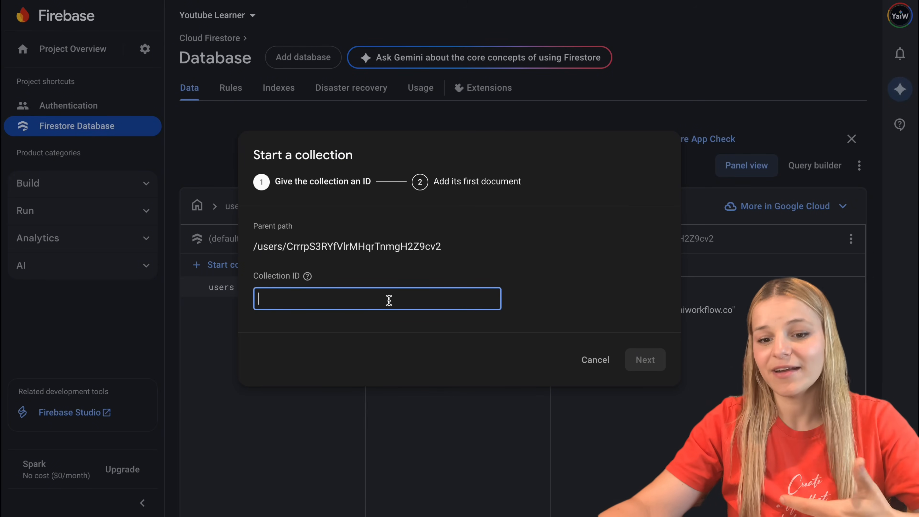
type("videos")
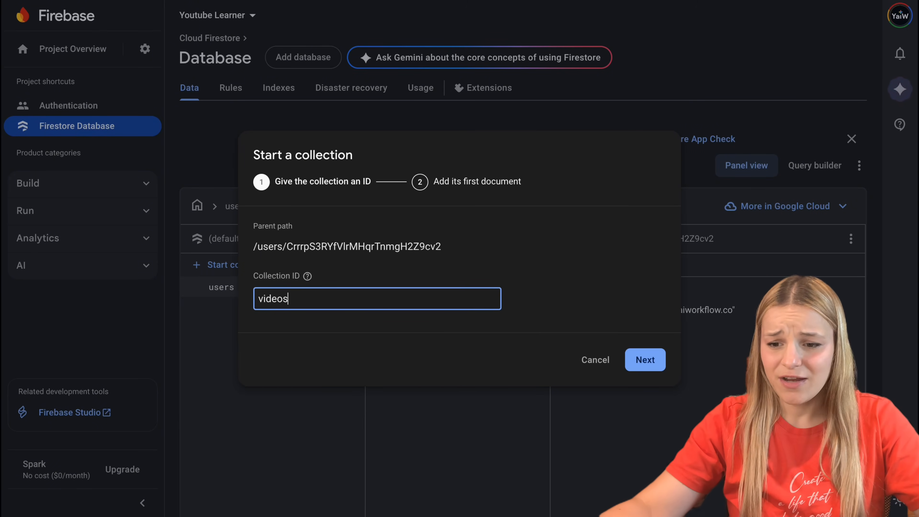
left_click(647, 366)
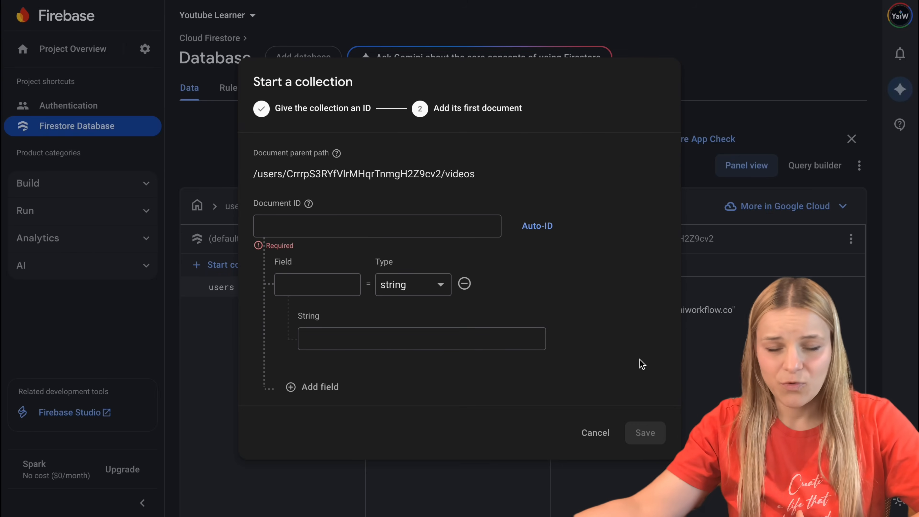
left_click(376, 228)
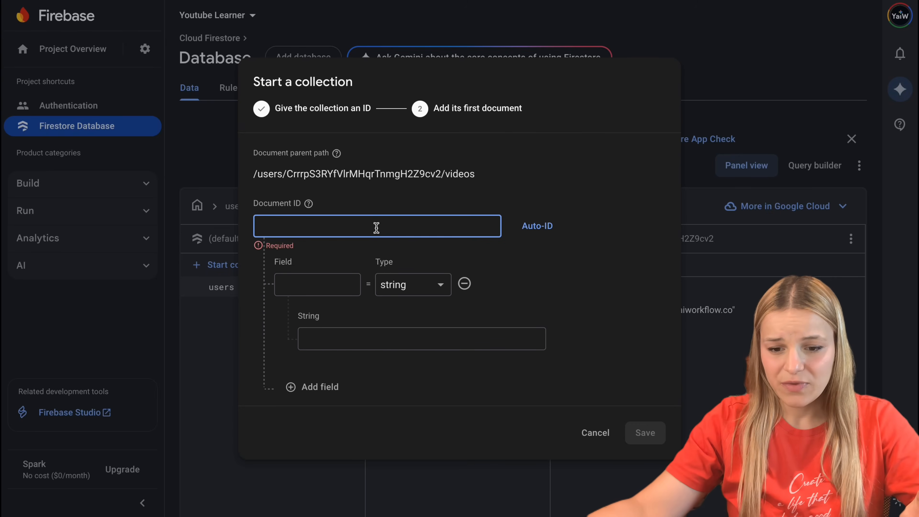
left_click(540, 251)
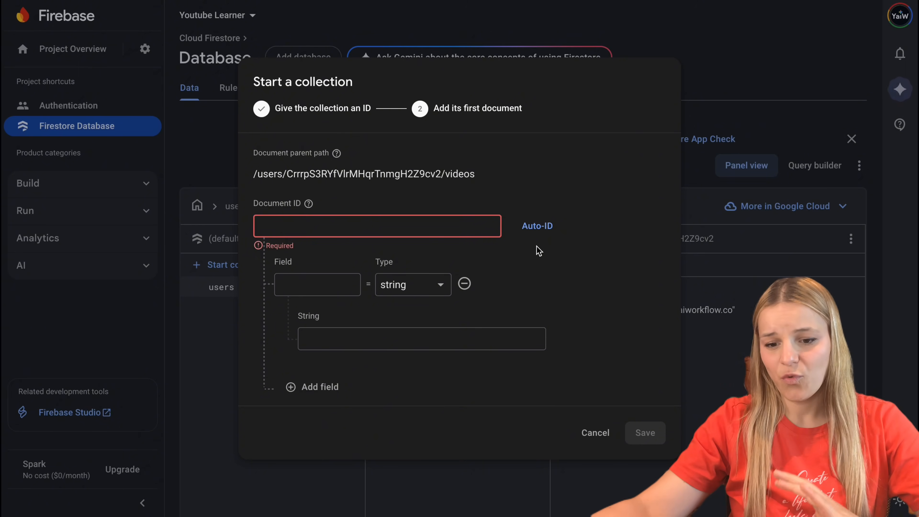
left_click(540, 228)
Step: Add a string field named title with the value "🤯 6 Hidden Gemini Workflows 99% of Google Workspace Users Miss" and save the document
left_click(323, 282)
type("title")
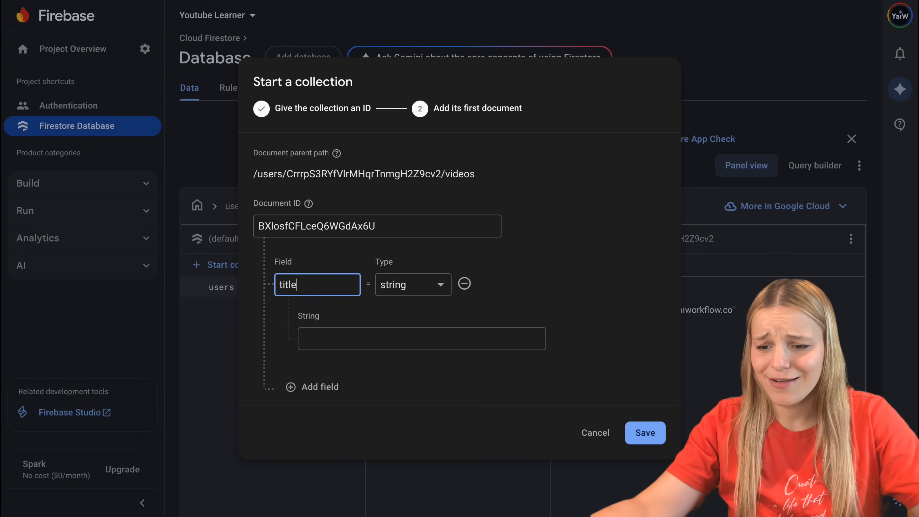
left_click(358, 342)
key("super+v")
double_click(292, 279)
double_click(390, 342)
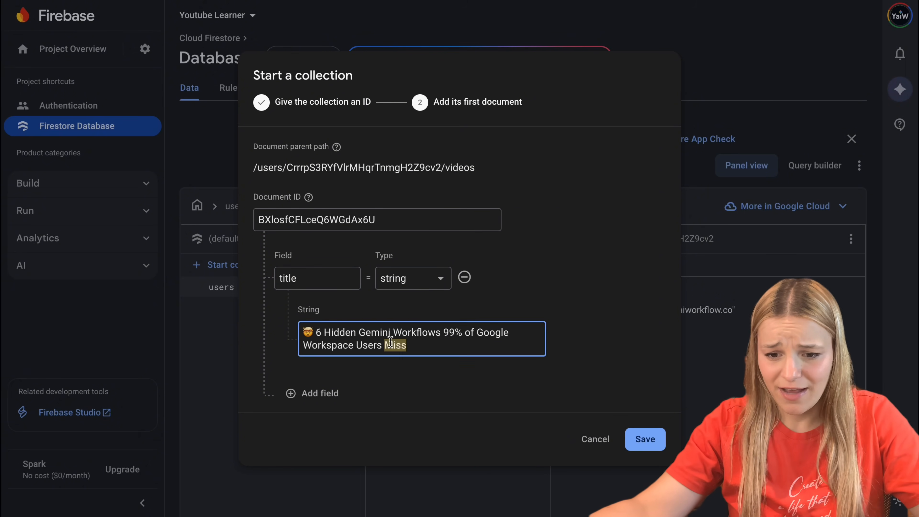
triple_click(391, 342)
left_click(646, 439)
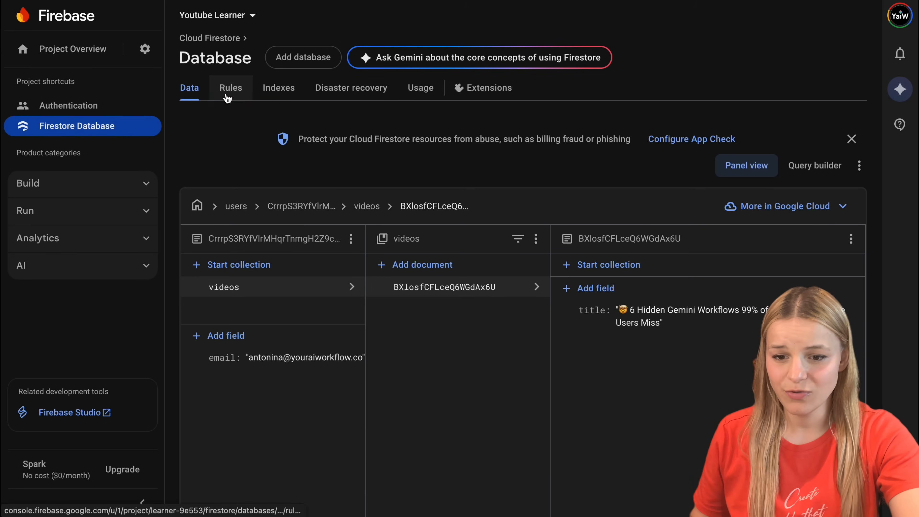
Step: Open the Firestore rules, and in Google AI Studio prompt for updated rules allowing add/update/delete in 'users' and its 'videos' subcollection
left_click(227, 90)
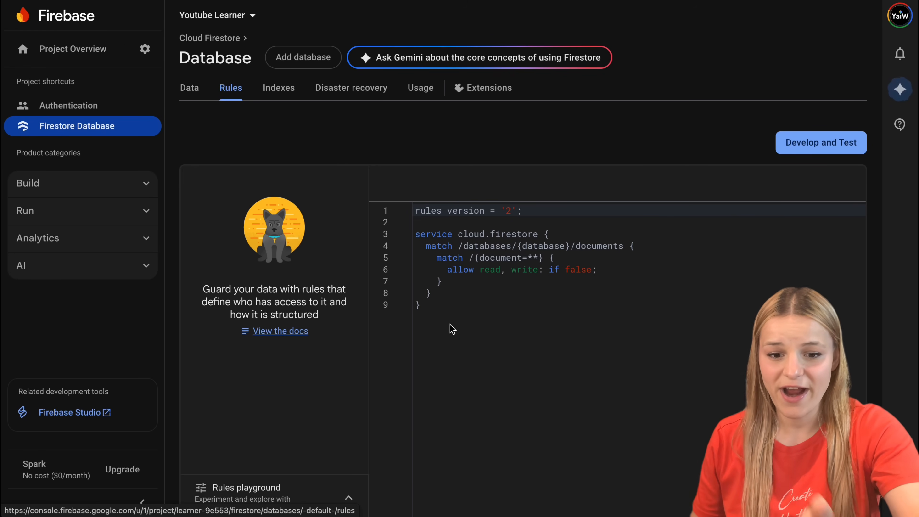
left_click_drag(444, 308, 408, 213)
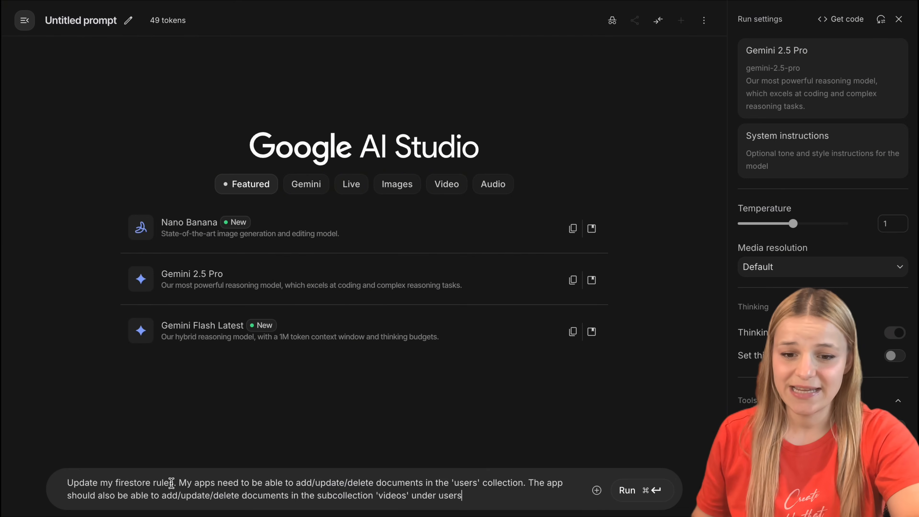
left_click_drag(171, 478, 36, 479)
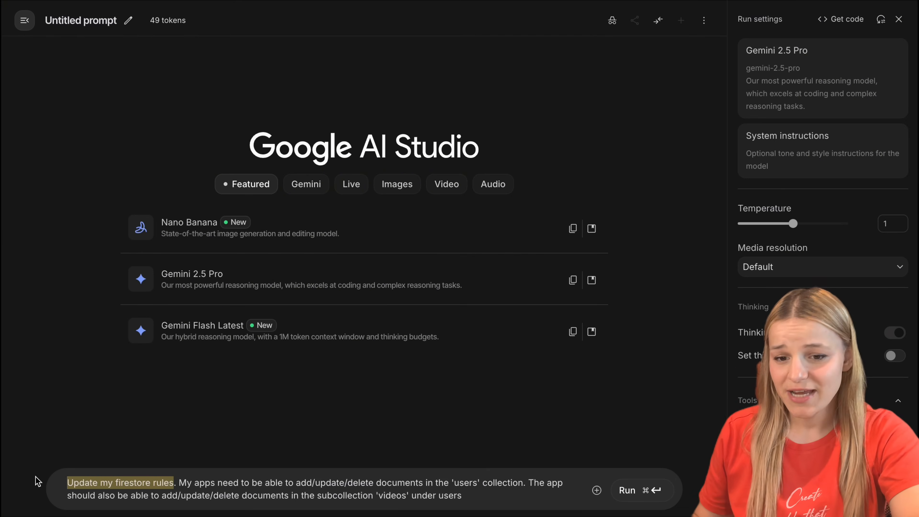
left_click(188, 476)
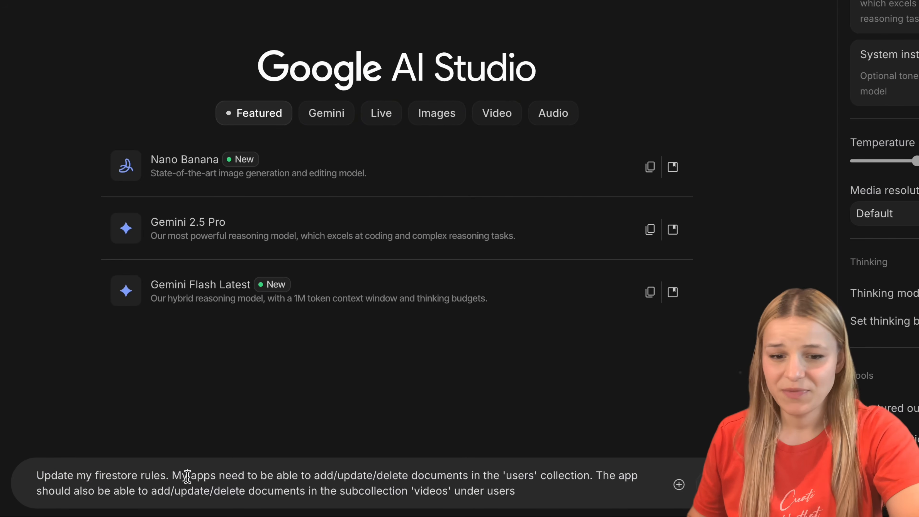
left_click_drag(172, 476, 576, 478)
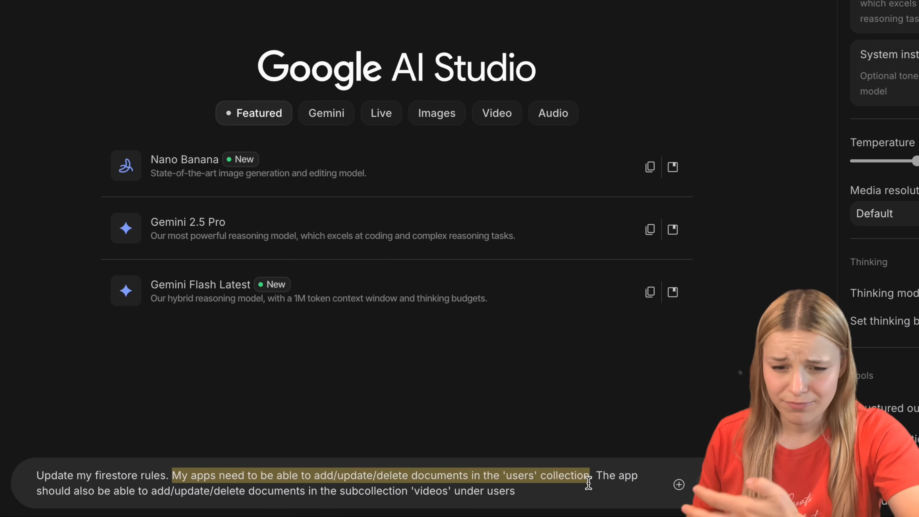
left_click_drag(598, 478, 598, 487)
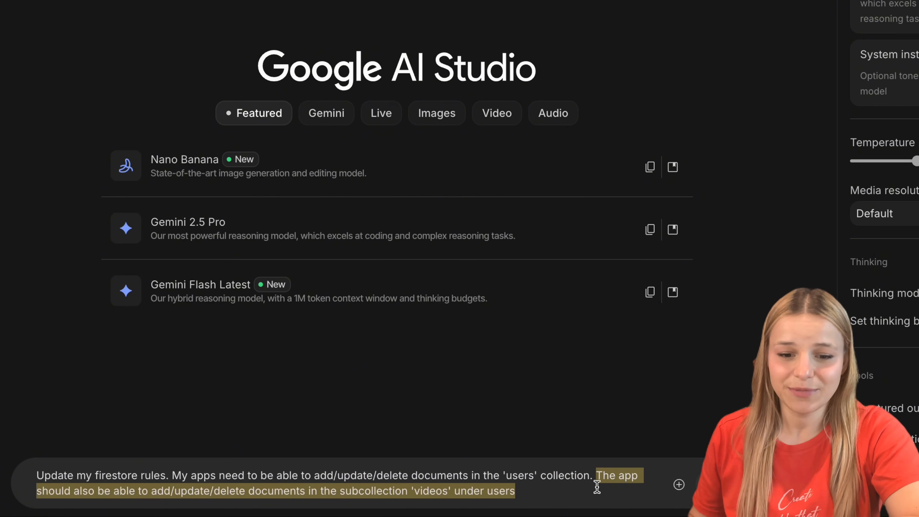
double_click(419, 490)
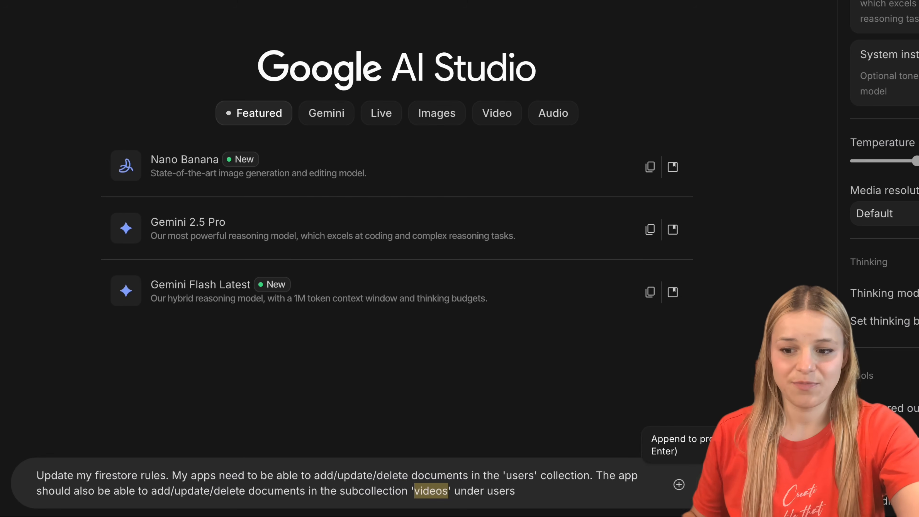
left_click(626, 493)
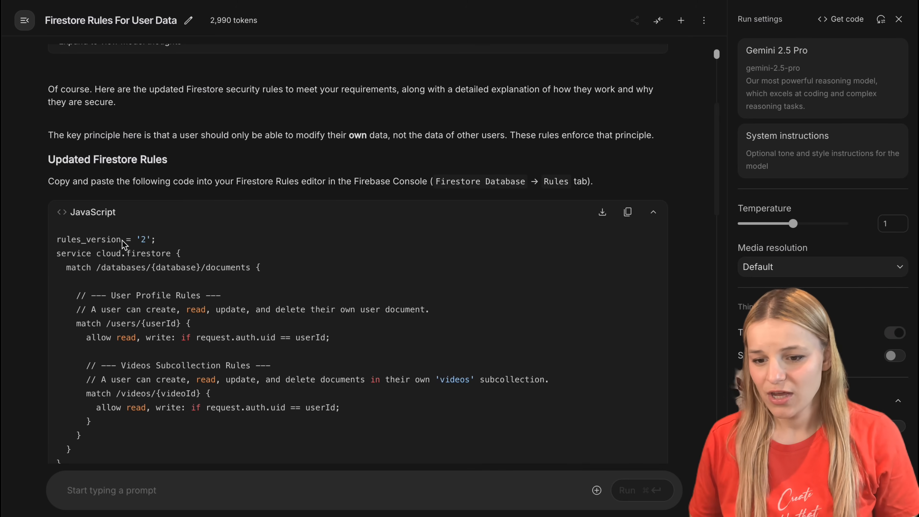
Step: Copy the generated rules, replace the Firestore security rules in Firebase with them and publish the change
scroll(124, 245, "down", 1)
triple_click(111, 276)
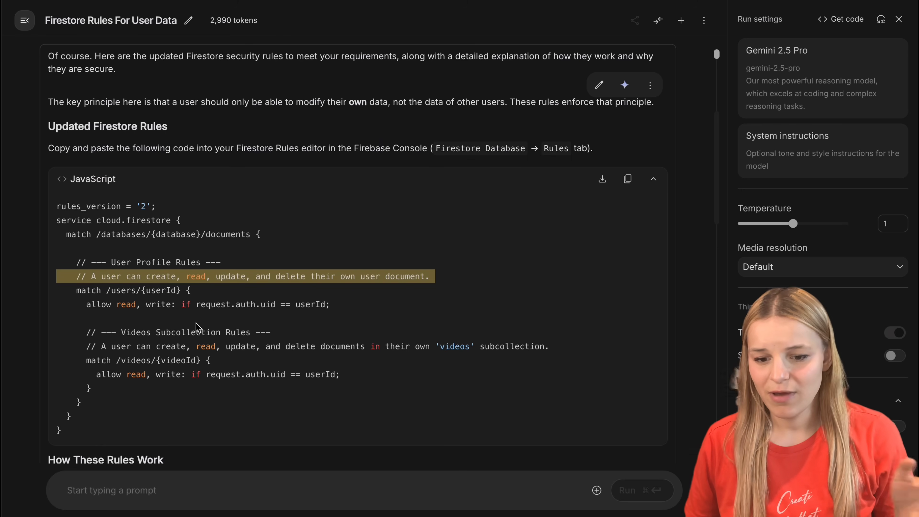
triple_click(194, 333)
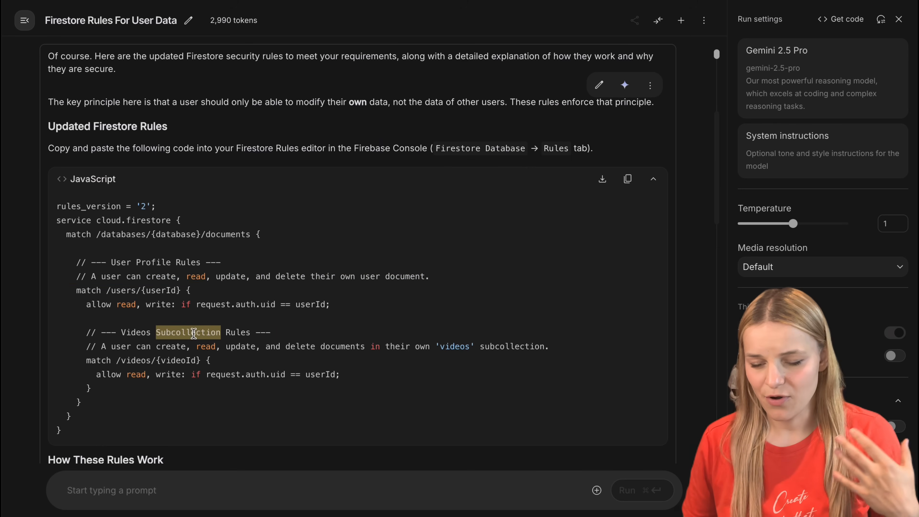
left_click(134, 350)
left_click(628, 179)
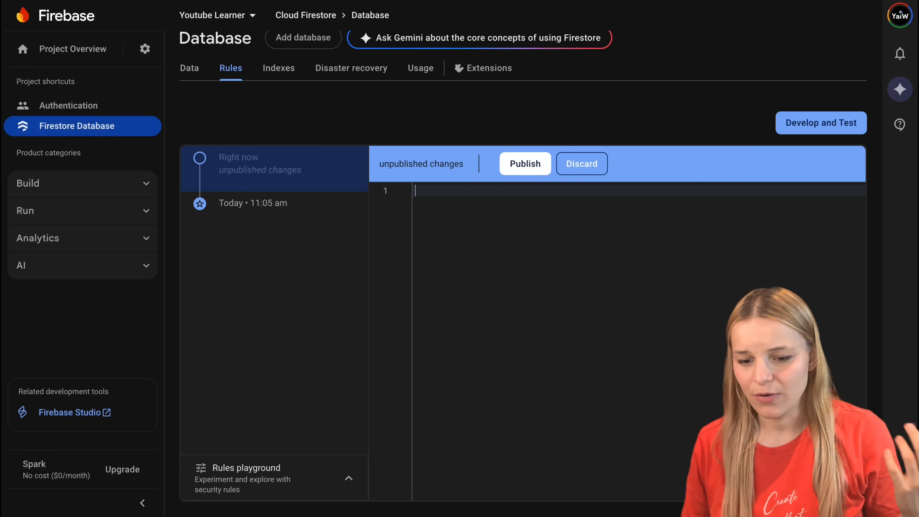
key("super+v")
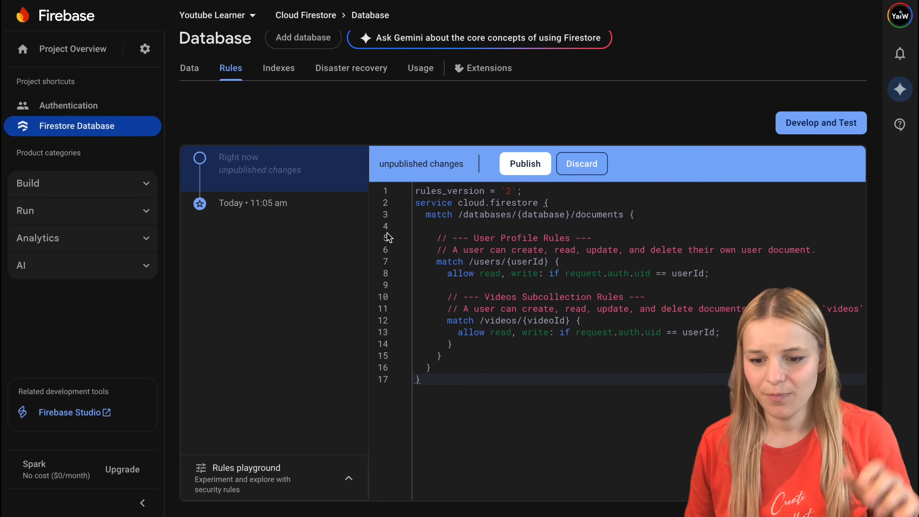
left_click(515, 165)
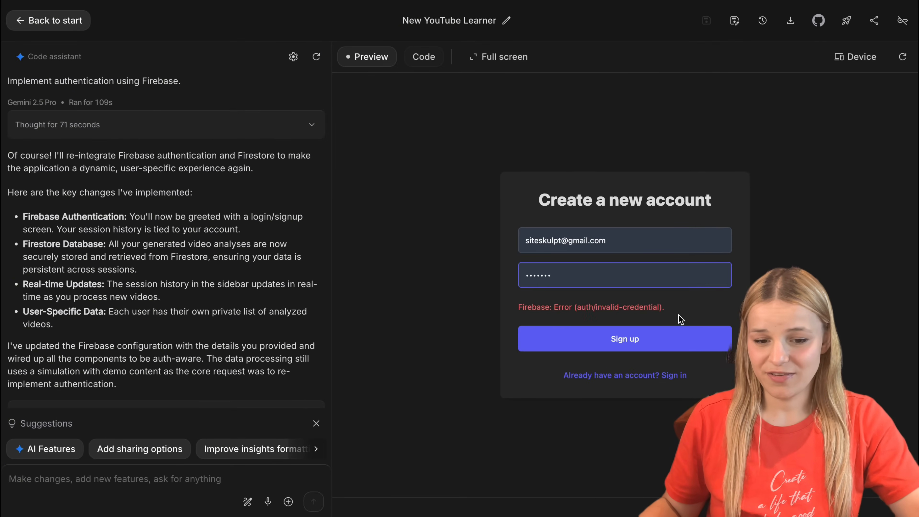
Step: Submit the account form in the app preview and open the new user's document in the Firestore users collection
left_click(680, 328)
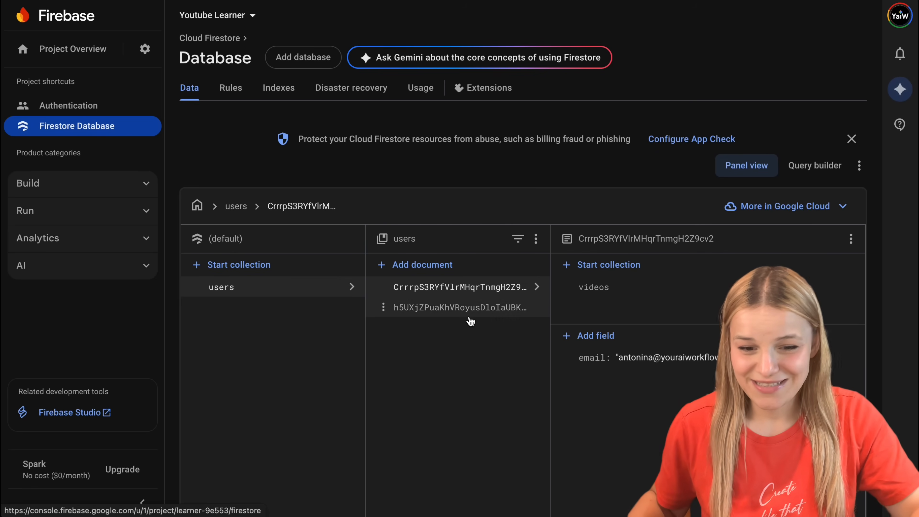
left_click(471, 321)
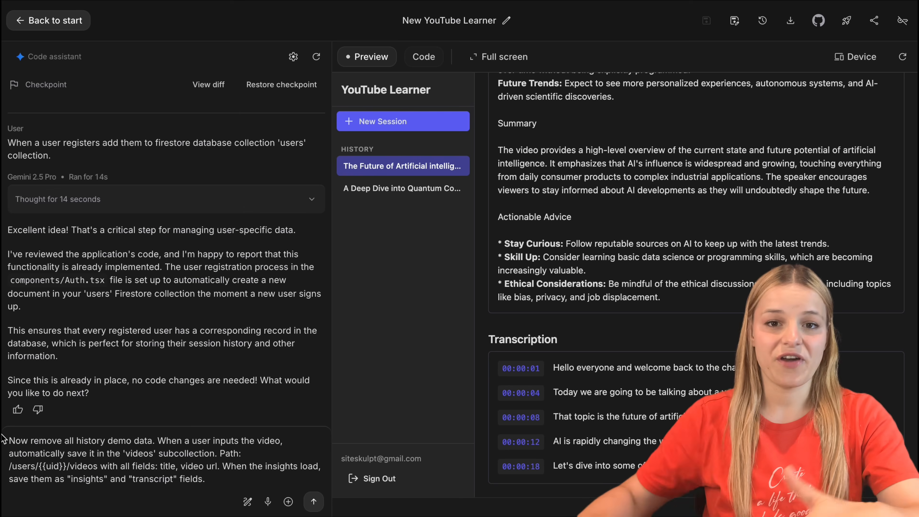
Step: Ask the code assistant to remove demo history, save videos to /users/{{uid}}/videos with title, video url, insights and transcript, and show past documents in history
left_click_drag(9, 441, 152, 441)
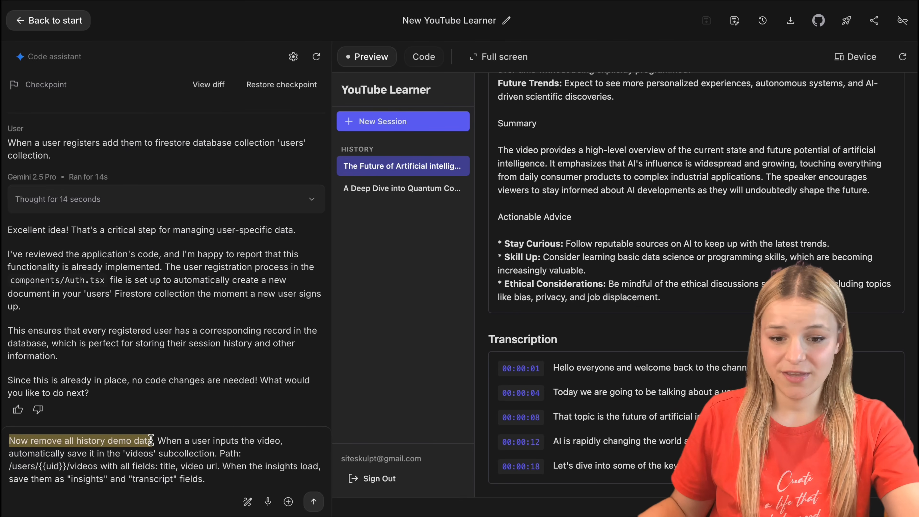
left_click(159, 441)
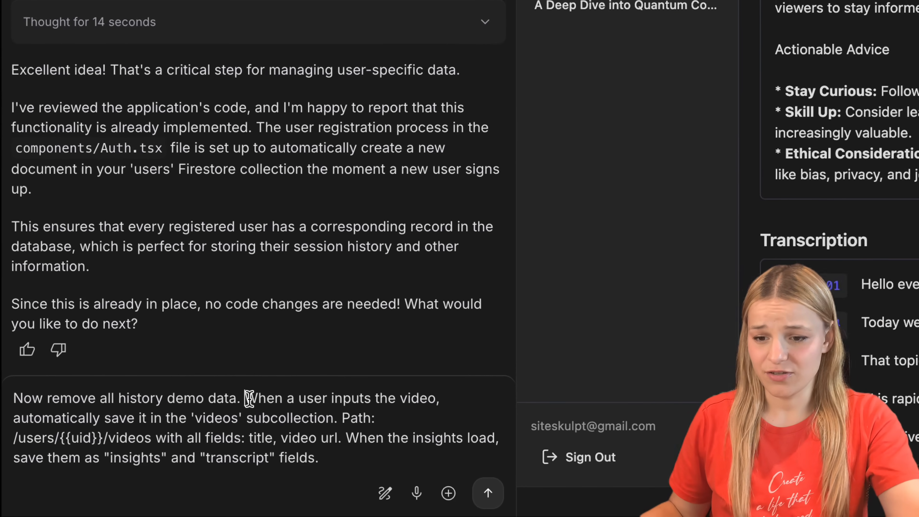
left_click_drag(268, 389, 366, 407)
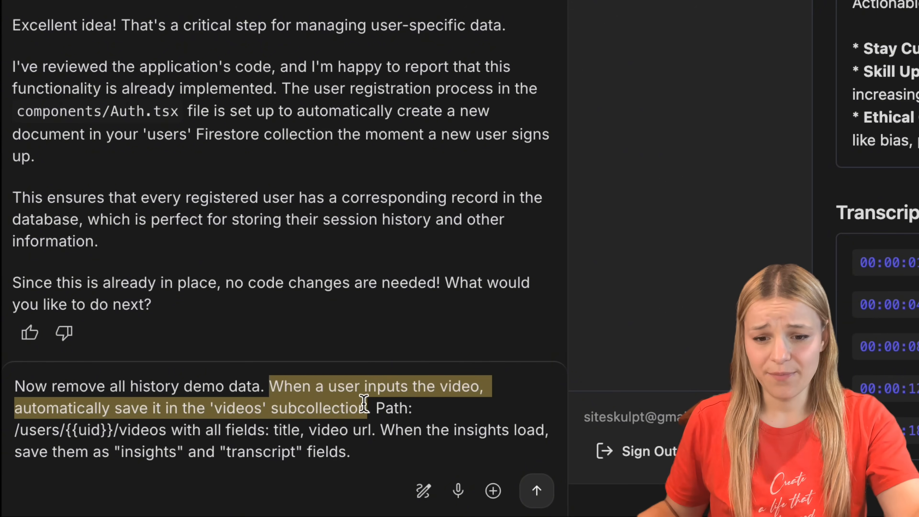
left_click(14, 433)
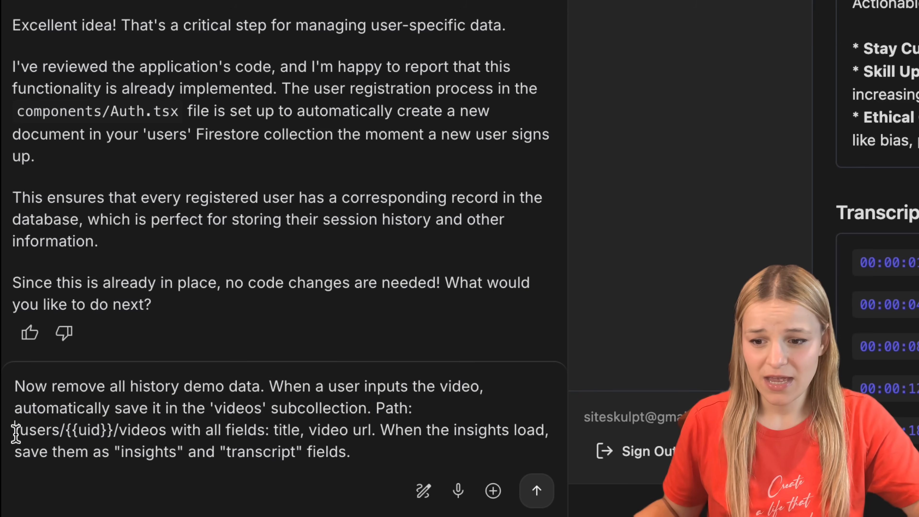
left_click_drag(16, 433, 174, 434)
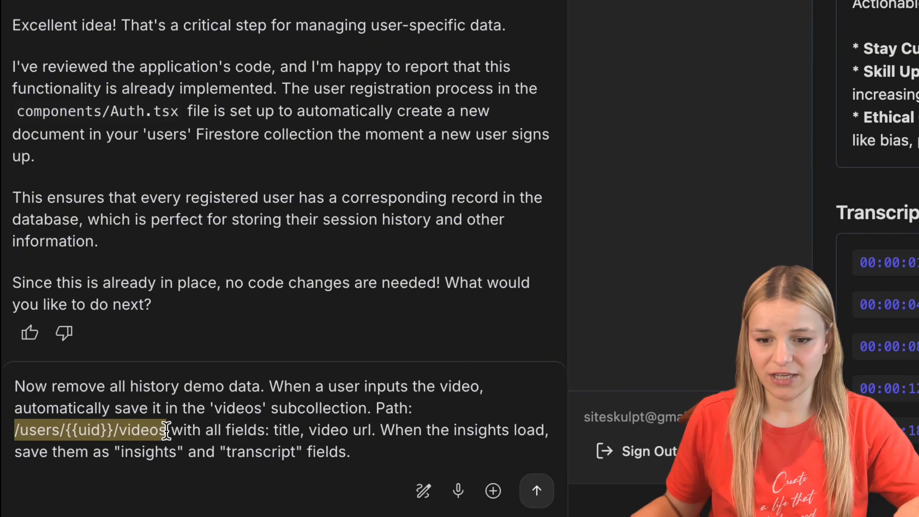
left_click(288, 428)
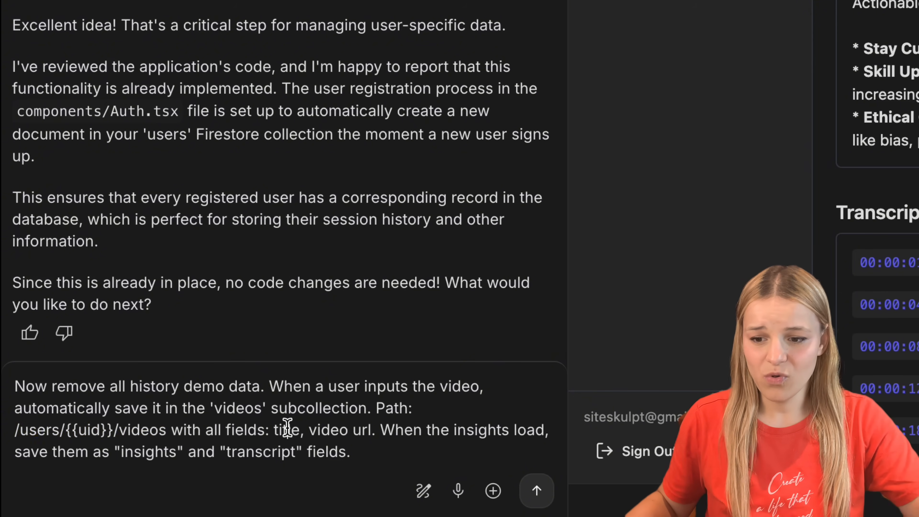
left_click(349, 430)
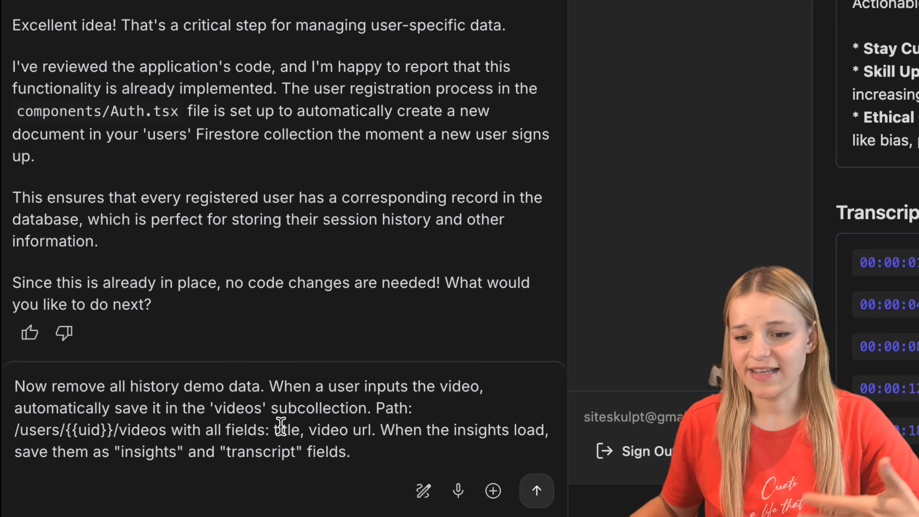
double_click(138, 451)
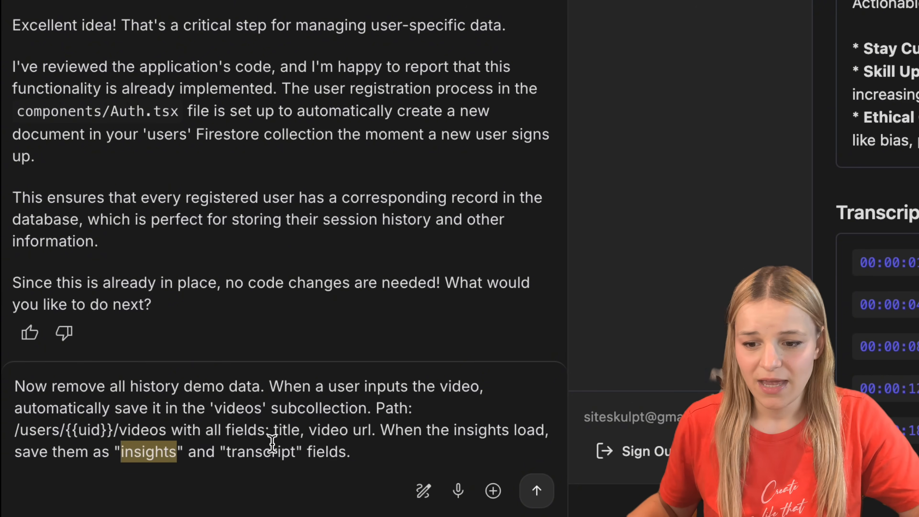
double_click(275, 451)
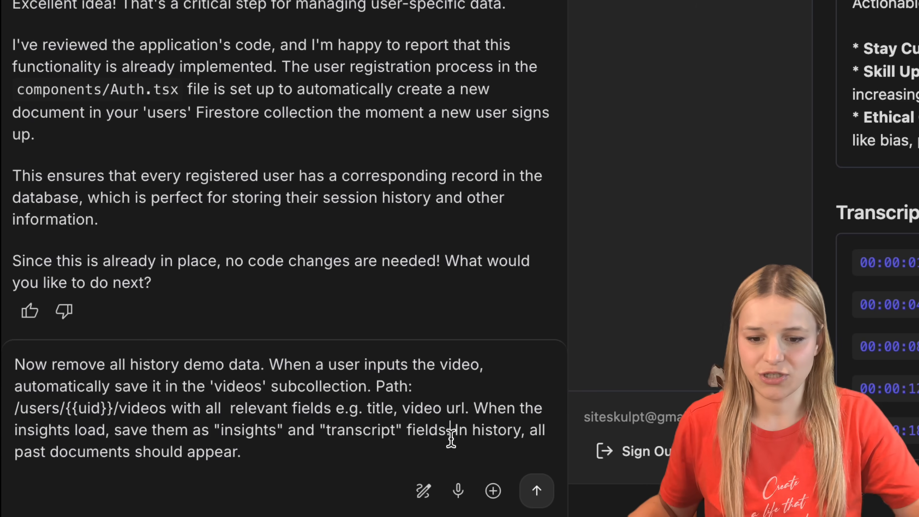
left_click_drag(453, 429, 492, 489)
left_click(534, 485)
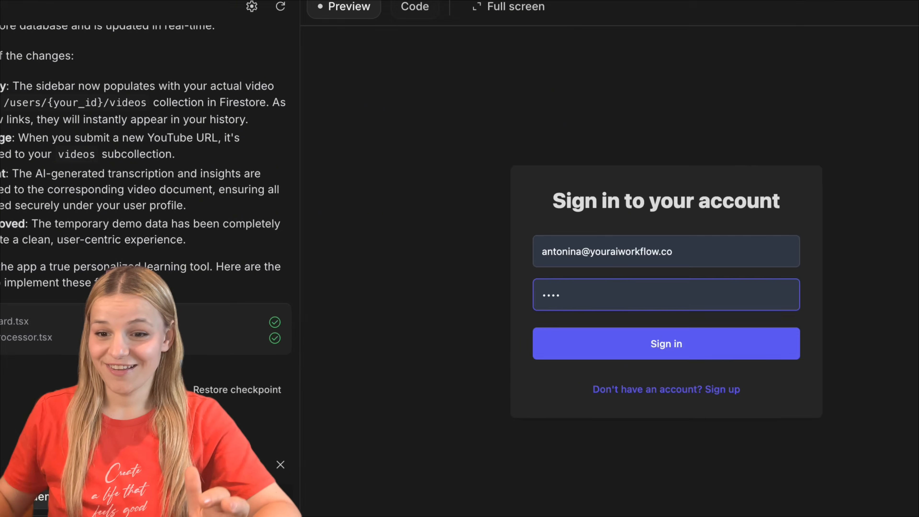
Step: Enter the account password and sign in to the YouTube Learner preview
type("•••")
key("Return")
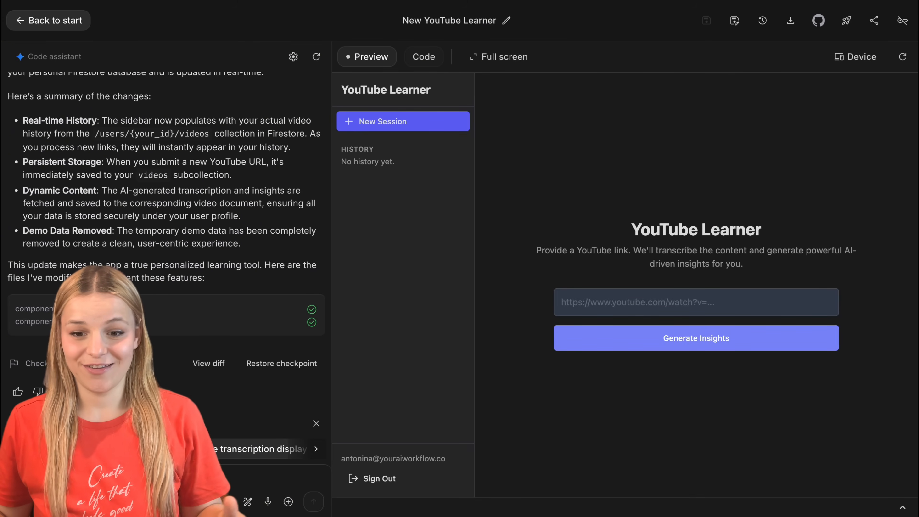
Step: Generate insights in the YouTube Learner preview for two pasted YouTube links, one a watch?v=UTkvyOSZF6c address and the other a youtu.be short link
left_click(794, 294)
key("ctrl+v")
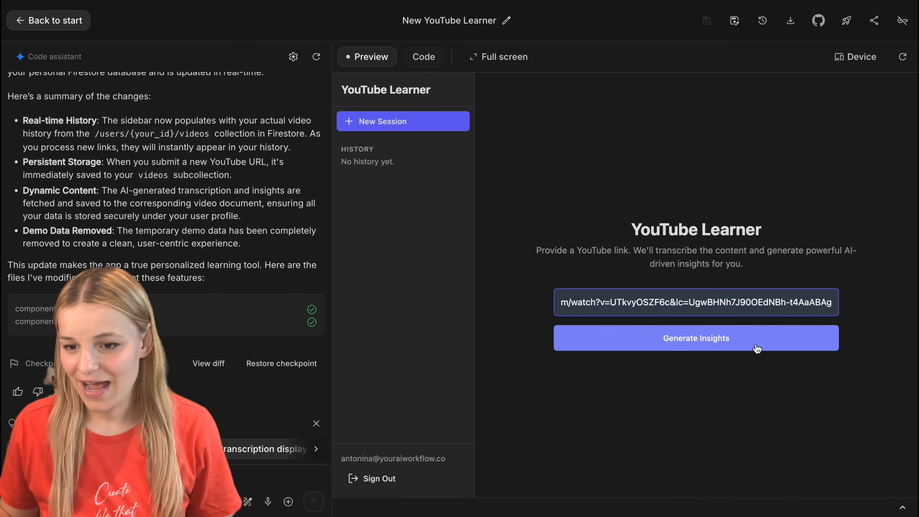
left_click(757, 348)
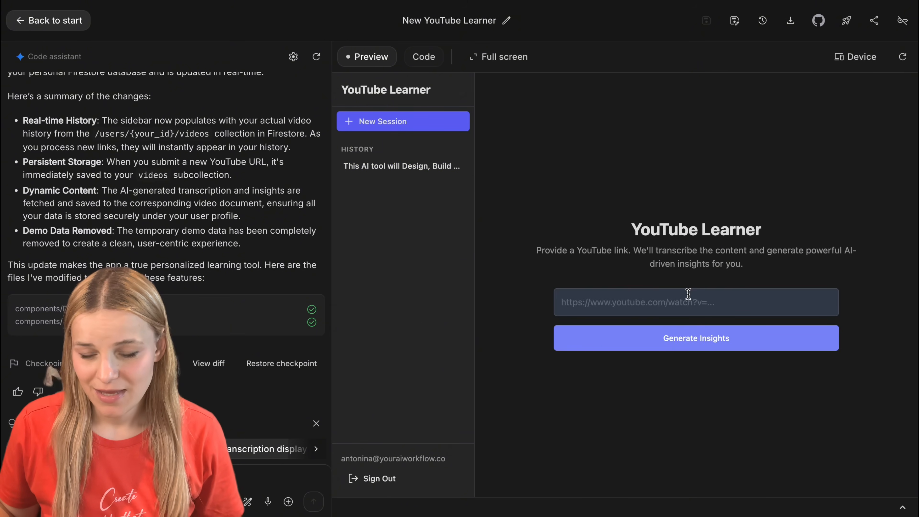
left_click(688, 294)
key("ctrl+v")
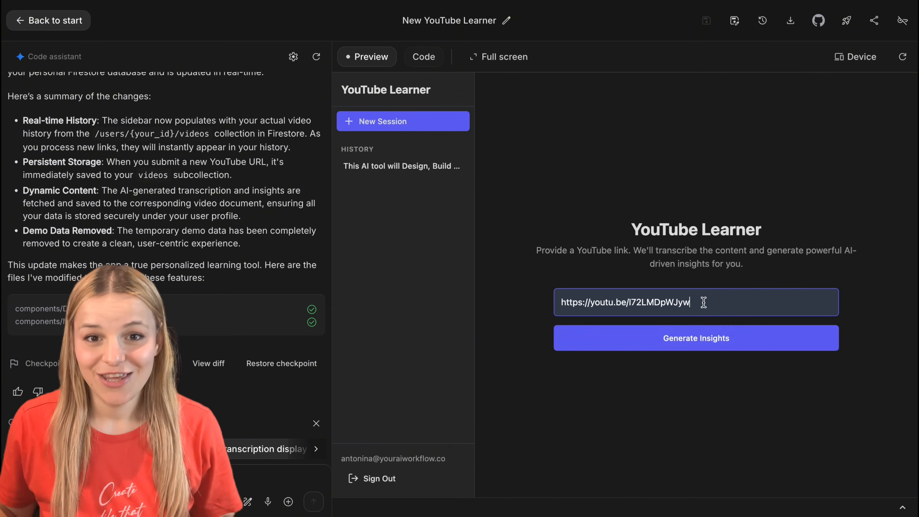
left_click(772, 349)
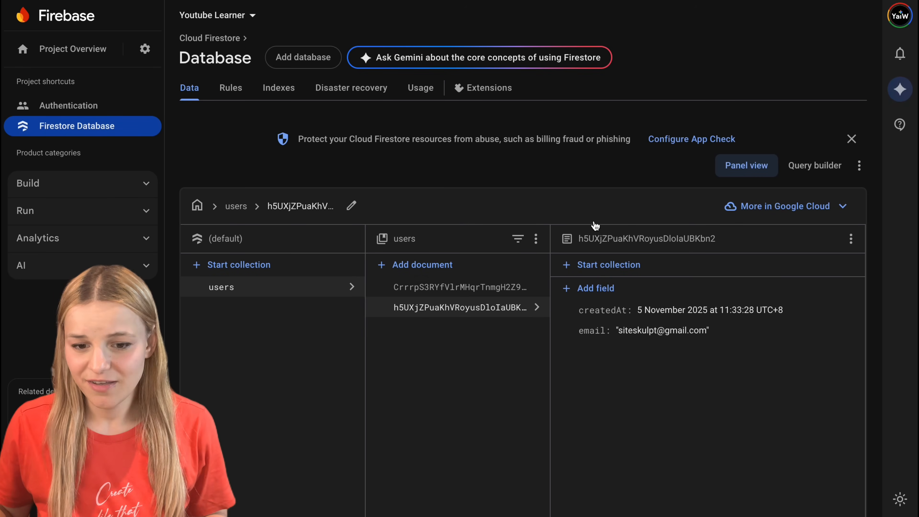
Step: Switch to the Firestore database and inspect the fields of the first video document in the signed-in user's videos subcollection
left_click(460, 288)
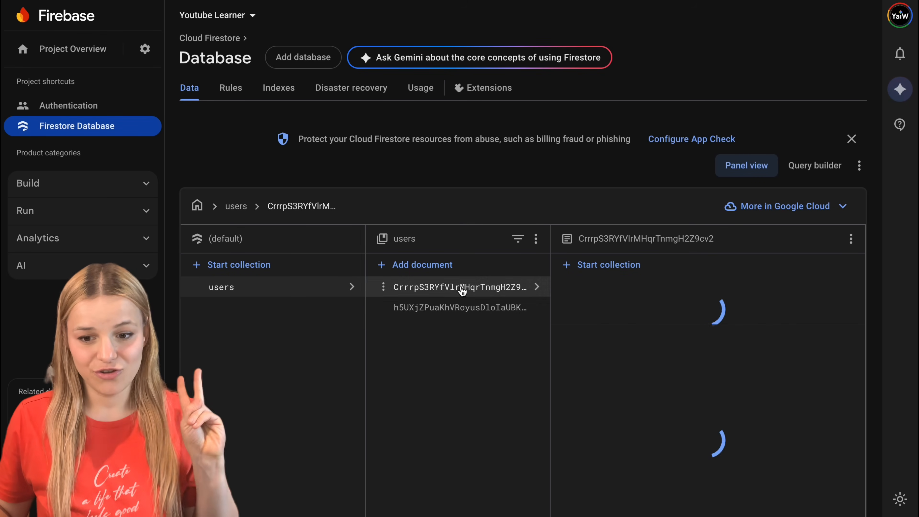
left_click(617, 290)
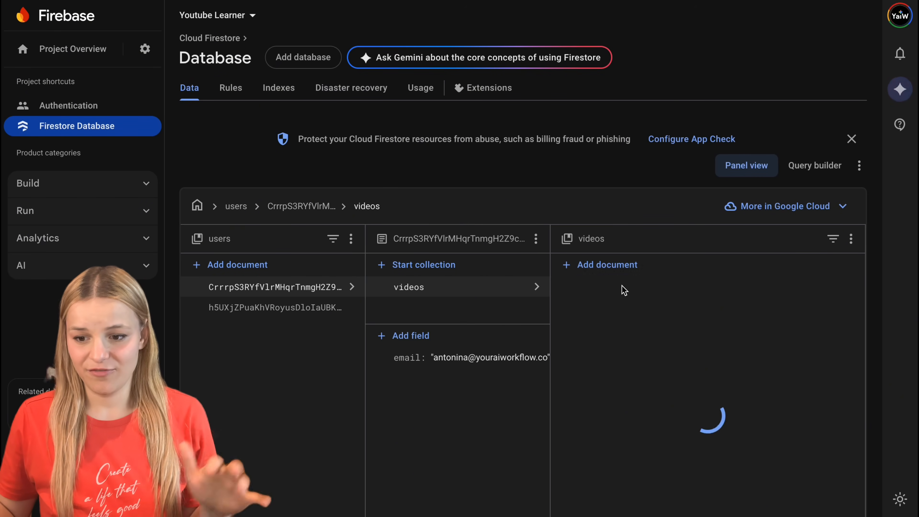
left_click(687, 288)
scroll(704, 354, "down", 5)
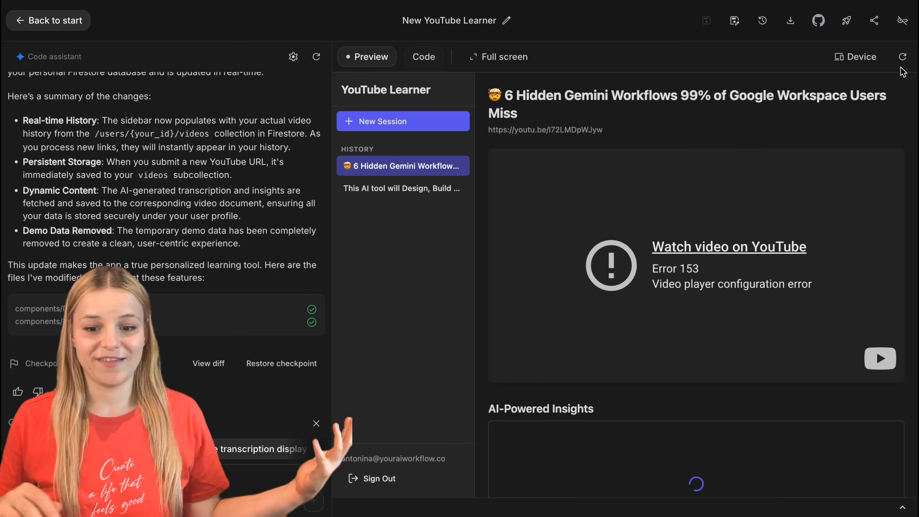
Step: Reload the app preview, open the 6 Hidden Gemini Workflows history entry, then sign out and back in with the account password
left_click(908, 58)
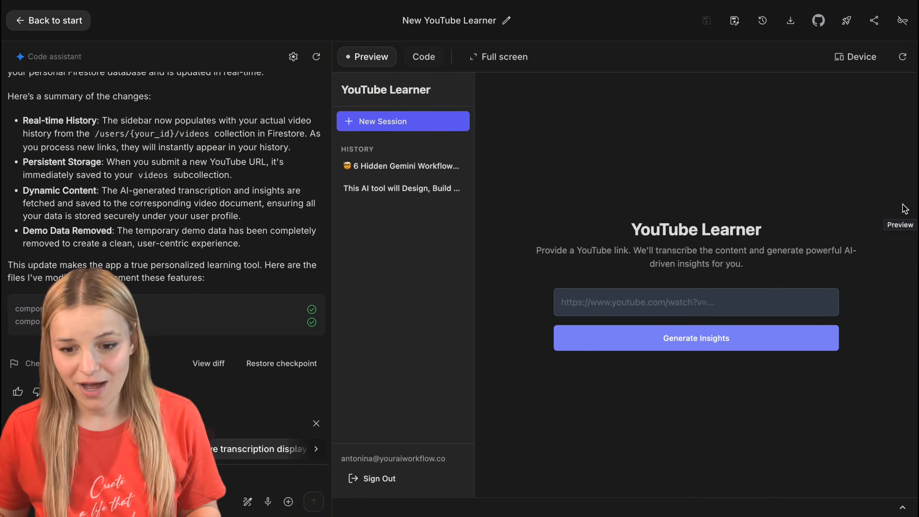
left_click(397, 170)
left_click(373, 479)
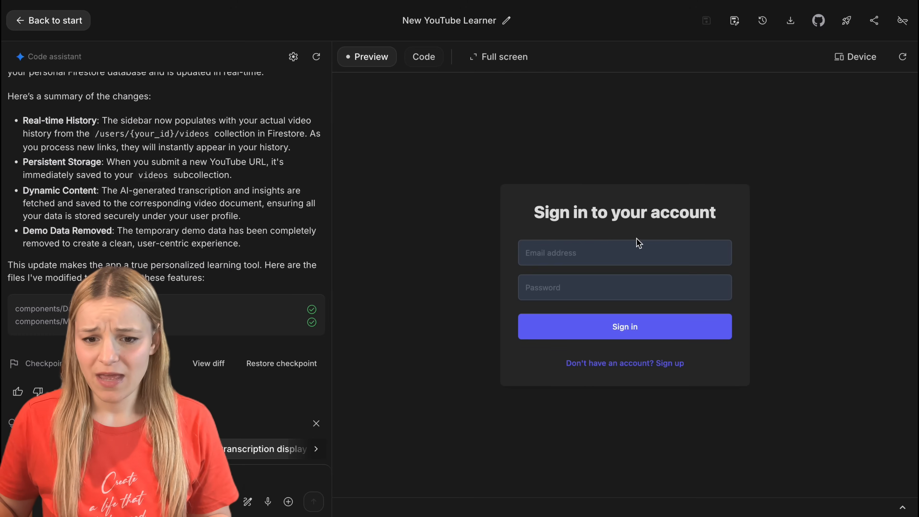
type("********")
key("Return")
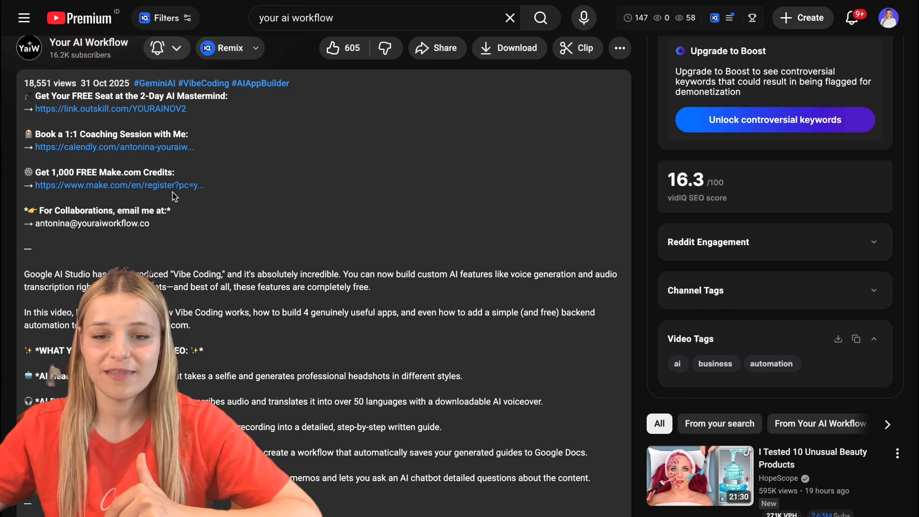
Step: Open Make.com from the link in the video description and view the Get Summary scenario in the Youtube Learner folder
left_click(173, 187)
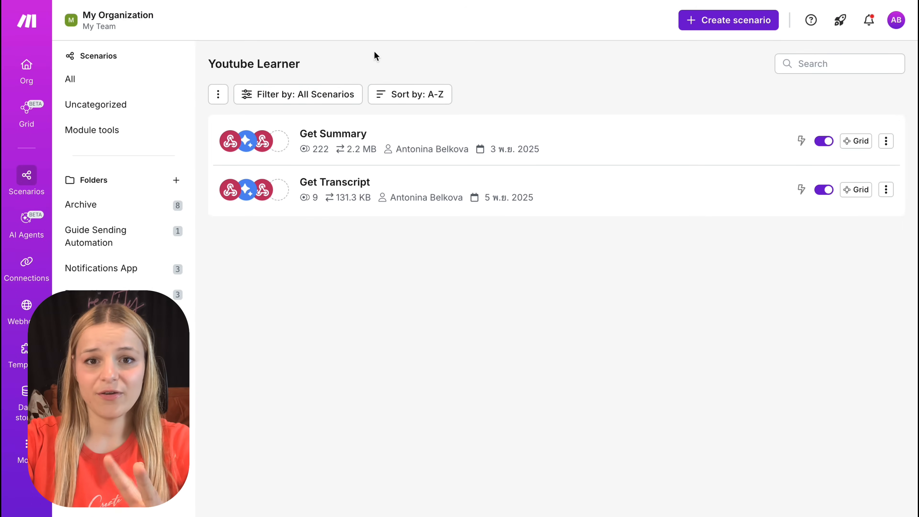
left_click(520, 139)
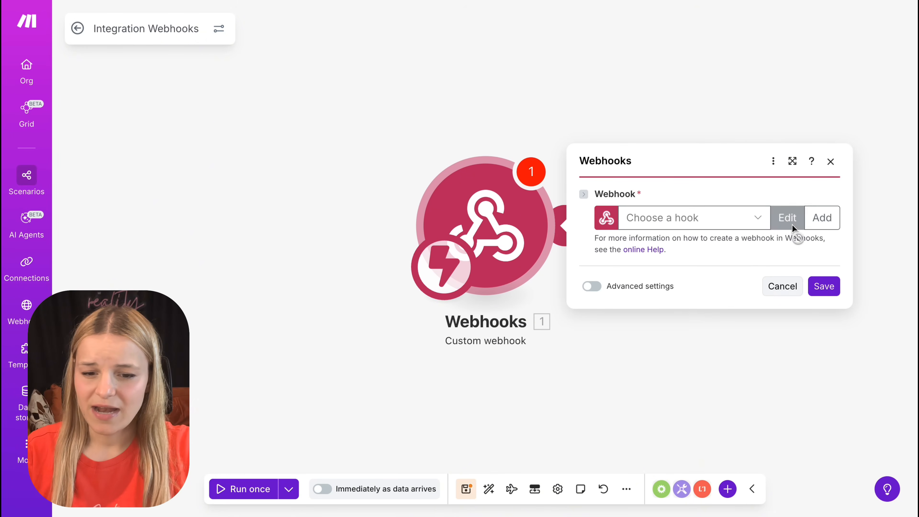
Step: Create the custom webhook Get Video URL with a new YouTube data structure containing one text item named url
left_click(823, 217)
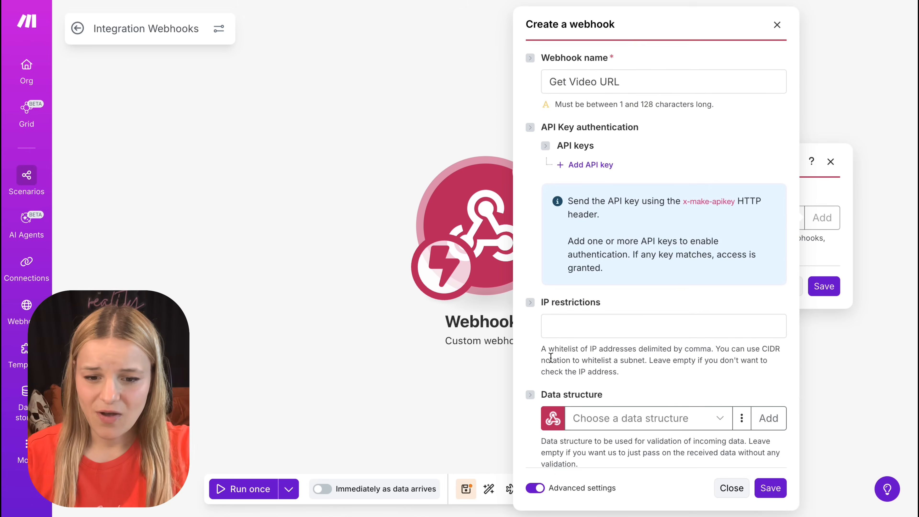
scroll(764, 225, "down", 5)
left_click(763, 224)
left_click(511, 213)
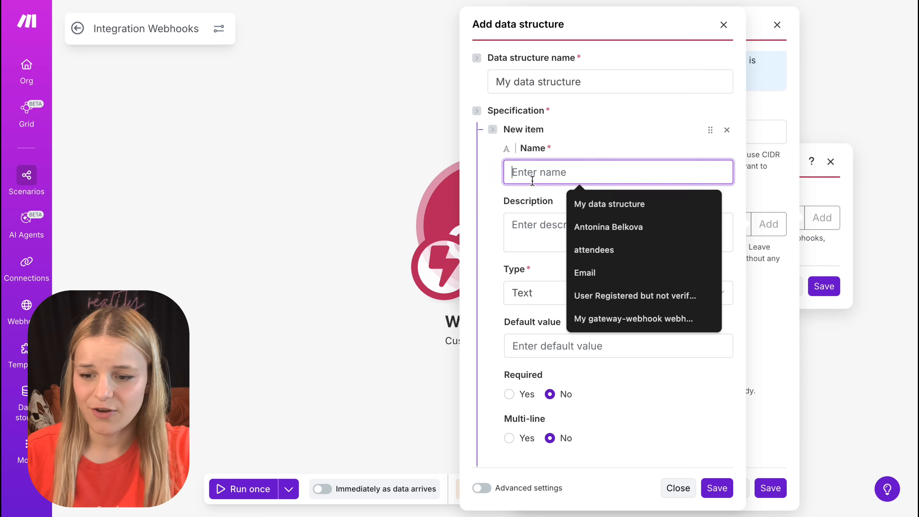
type("url")
left_click(568, 80)
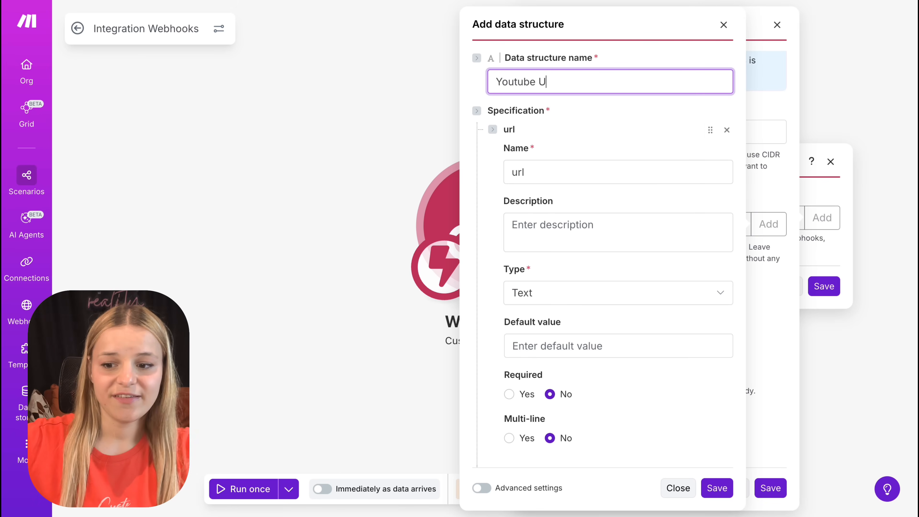
left_click(582, 86)
scroll(584, 197, "down", 3)
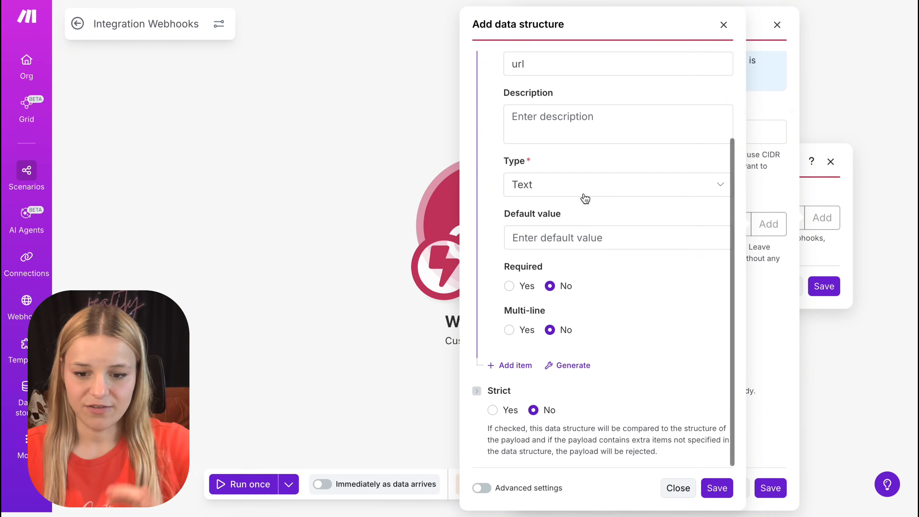
left_click(722, 490)
left_click(770, 487)
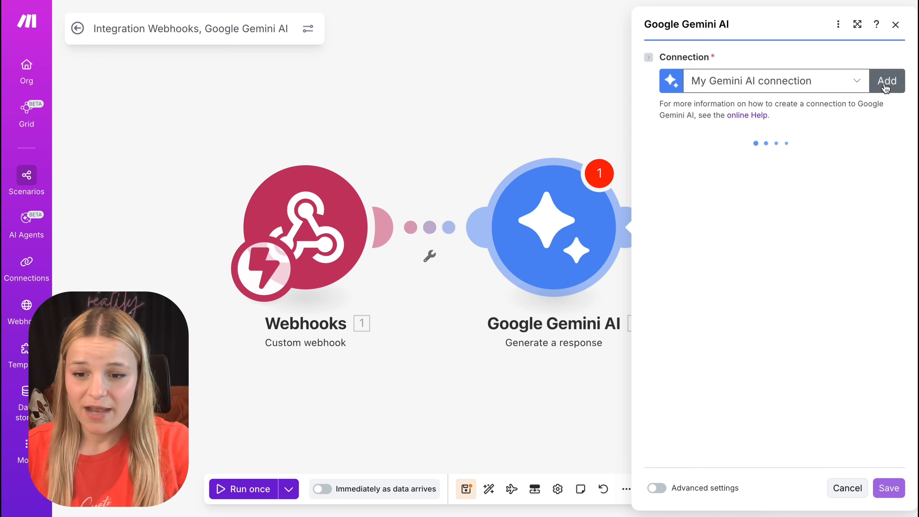
Step: Start a new Gemini AI connection and, in Google AI Studio, create and copy an API key for the Backend Apps - Gas and Make project
left_click(885, 85)
left_click(686, 138)
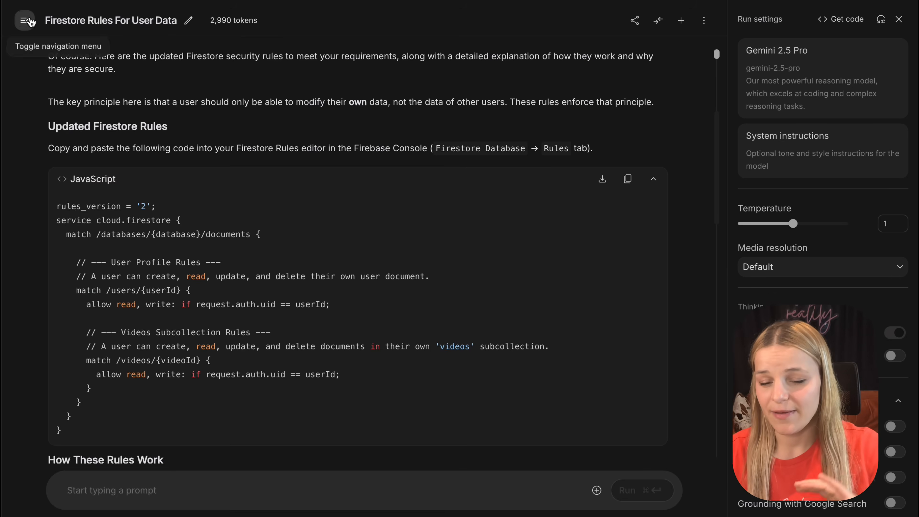
left_click(11, 21)
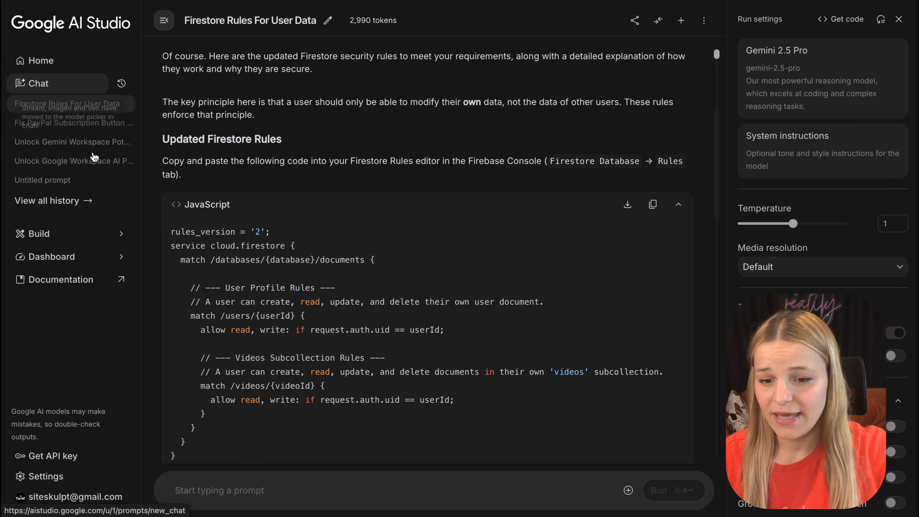
left_click(74, 457)
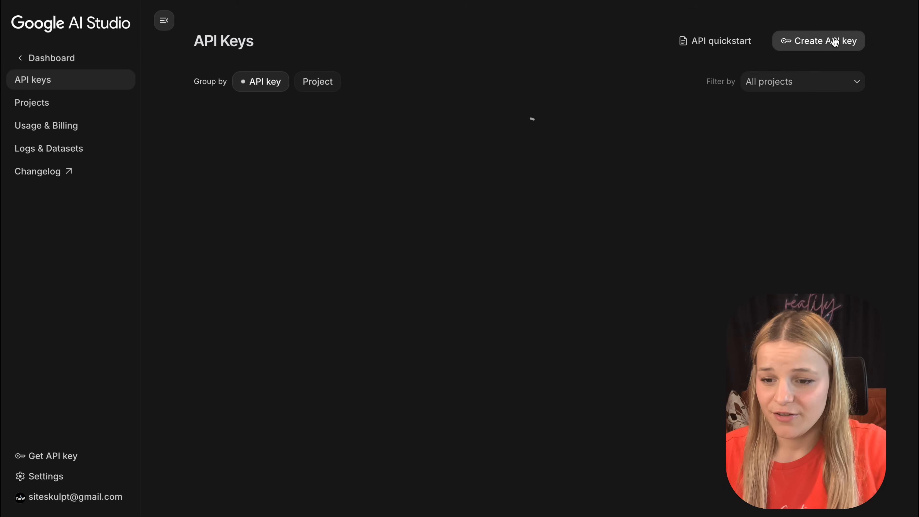
left_click(790, 39)
left_click(396, 232)
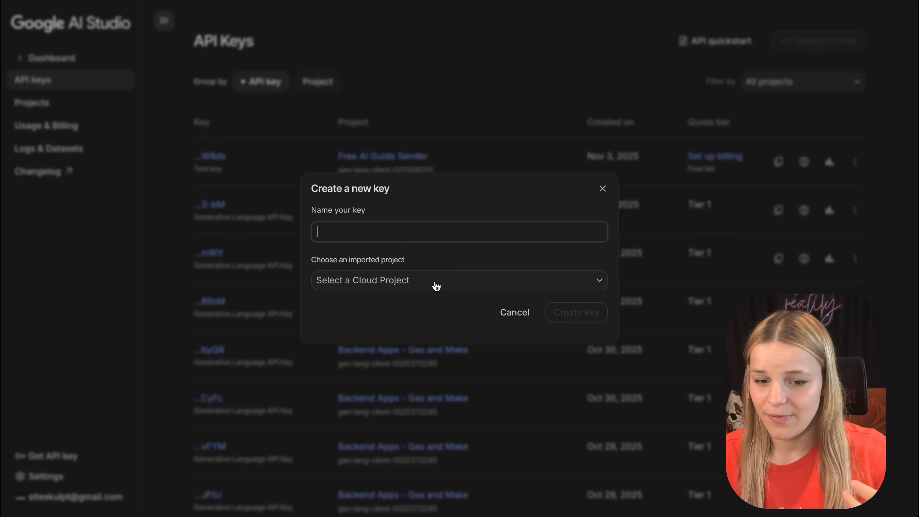
left_click(435, 283)
left_click(385, 392)
left_click(579, 313)
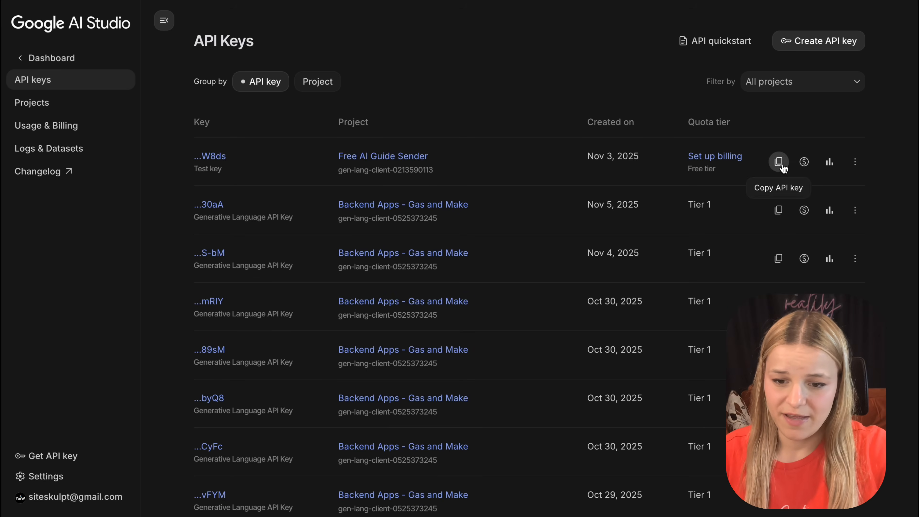
left_click(780, 211)
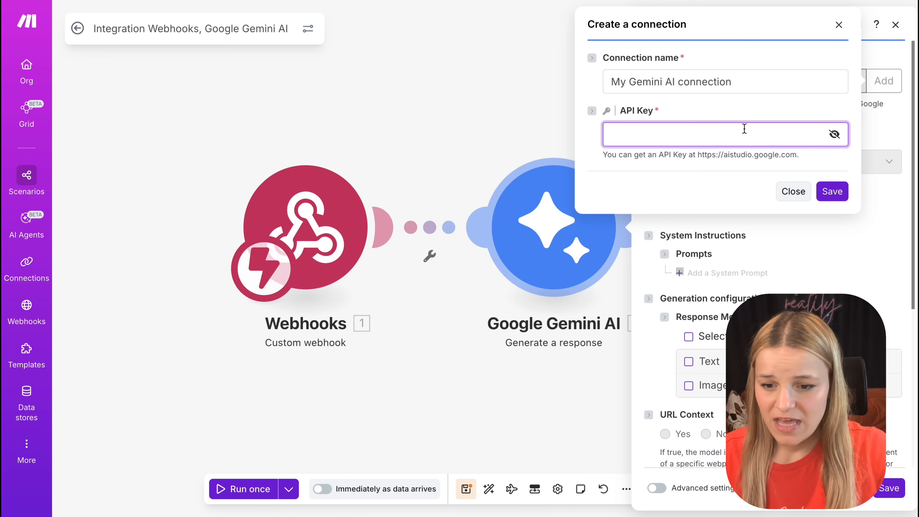
Step: Paste the API key into the new My Gemini AI connection in Make and save the connection
key("ctrl+v")
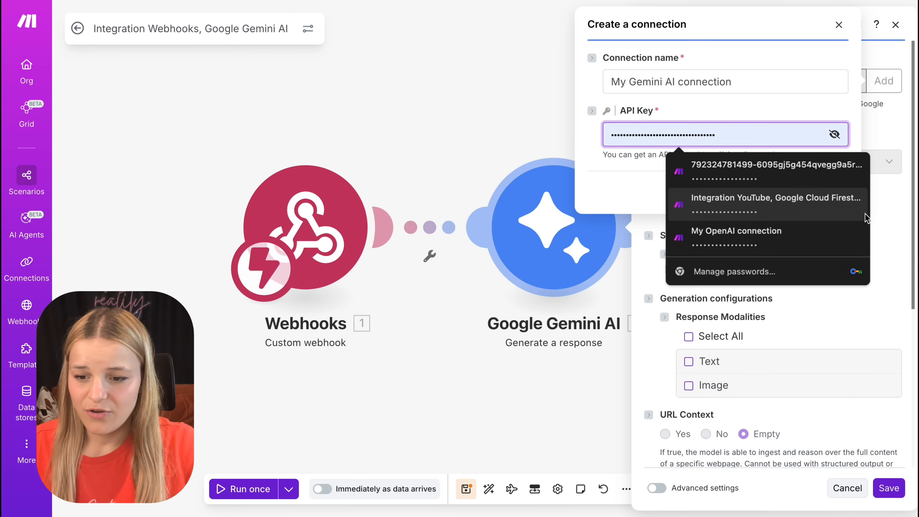
key("Escape")
left_click(829, 191)
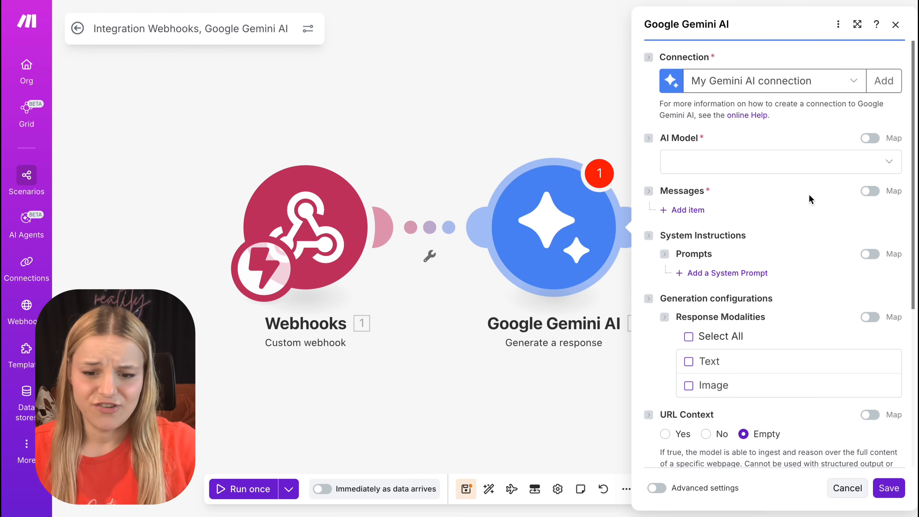
Step: Set the Gemini module's AI model to Gemini 2.5 Pro and add a message with the User role
scroll(769, 144, "down", 1)
left_click(772, 140)
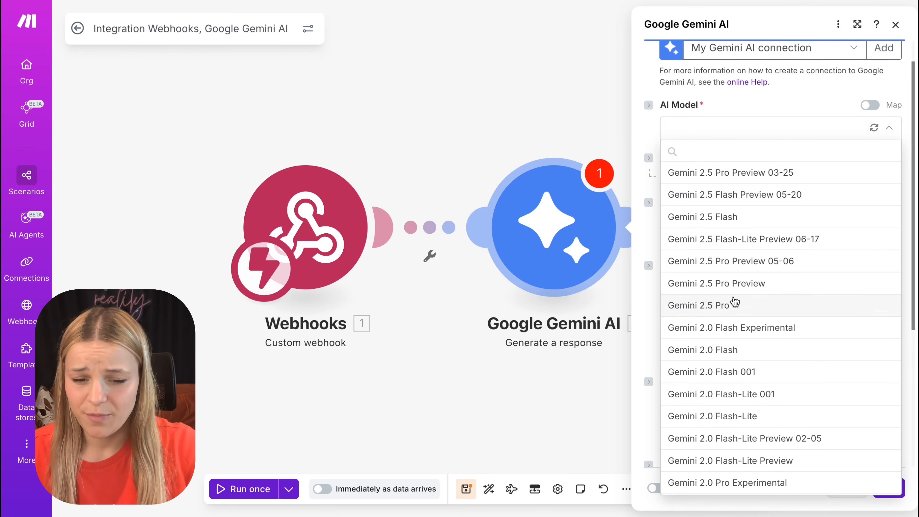
left_click(734, 304)
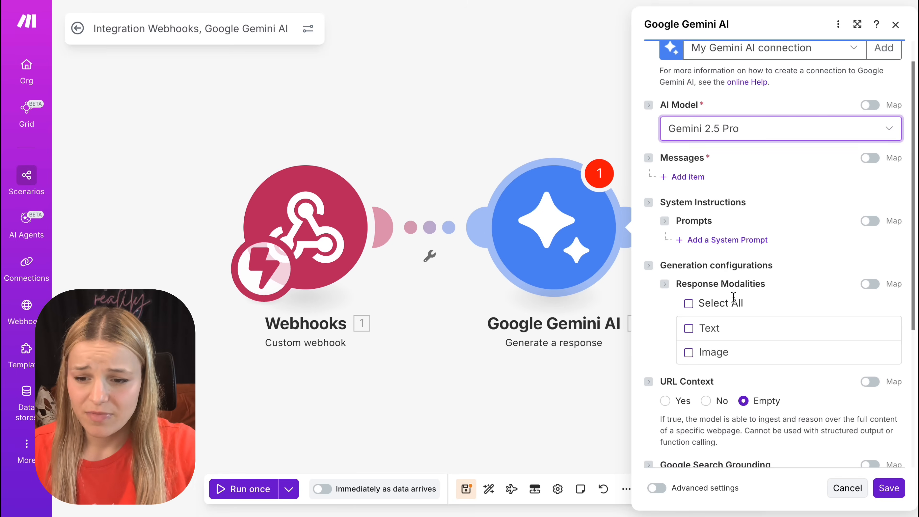
left_click(687, 177)
left_click(853, 217)
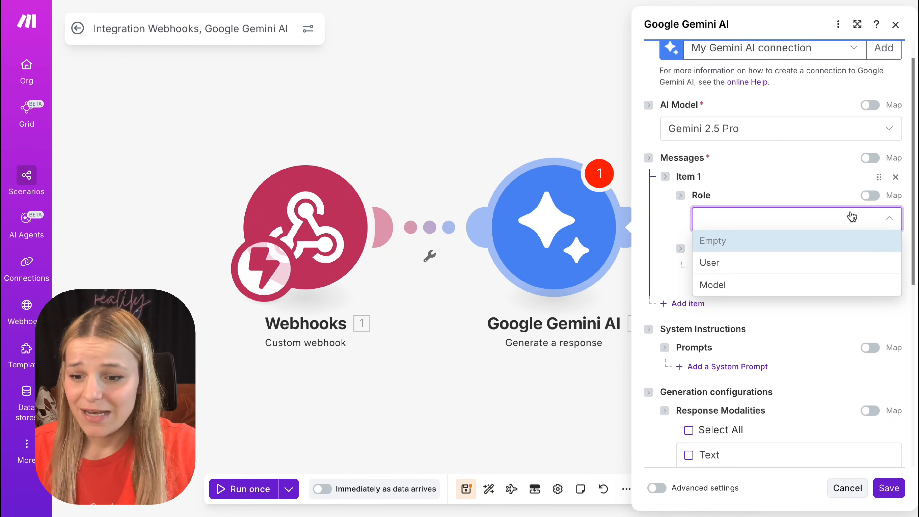
left_click(827, 264)
Step: Add a message part of type File and map its File URI to the webhook's url value
left_click(720, 268)
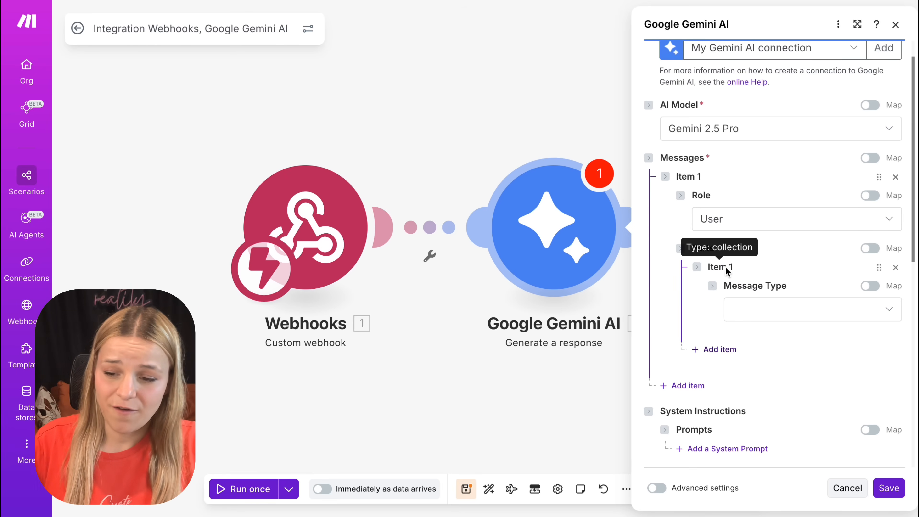
left_click(780, 320)
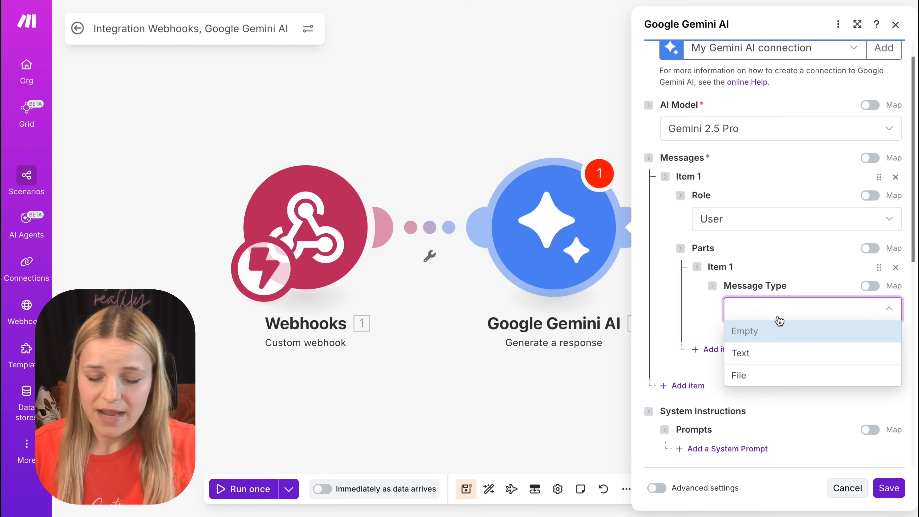
left_click(760, 380)
scroll(757, 374, "down", 3)
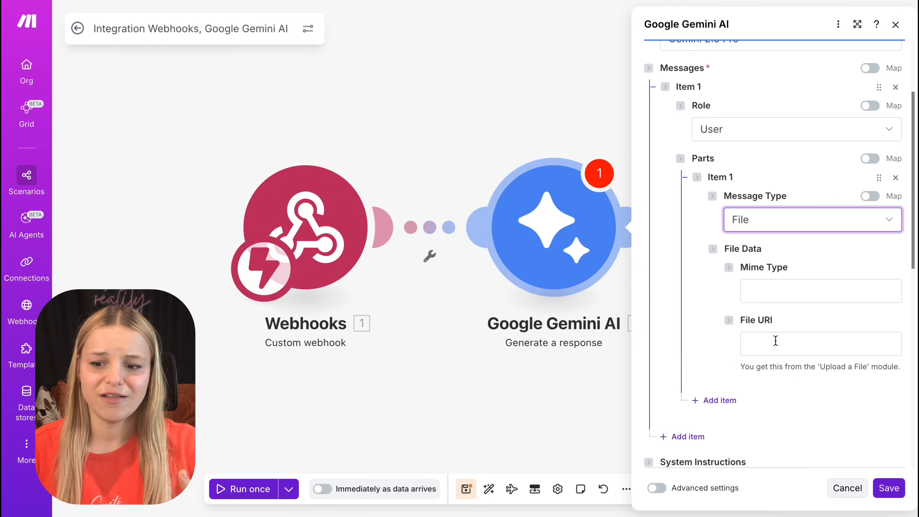
left_click(776, 341)
left_click_drag(529, 393, 778, 344)
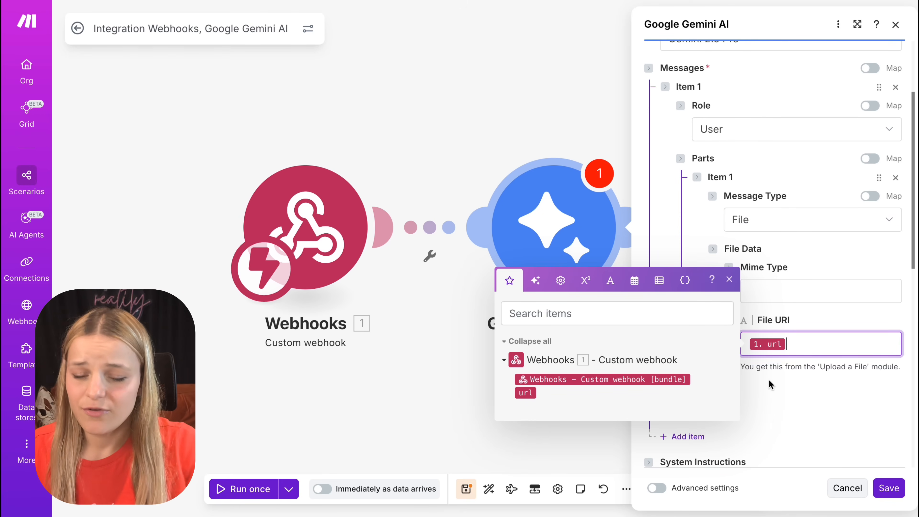
left_click(769, 385)
Step: Add a system prompt reading "Based on video transcript, generate insights. Do not include any text at the beginning or end of the response."
scroll(770, 386, "down", 10)
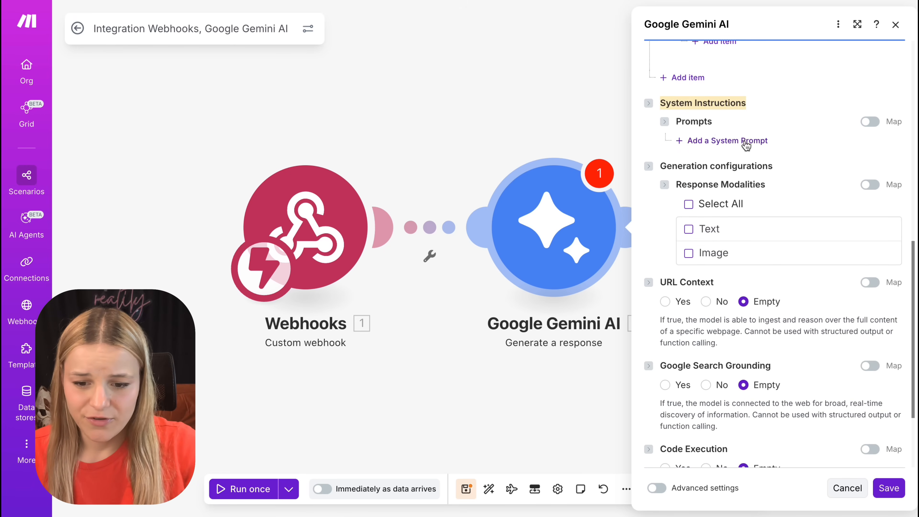
left_click(746, 143)
left_click(766, 184)
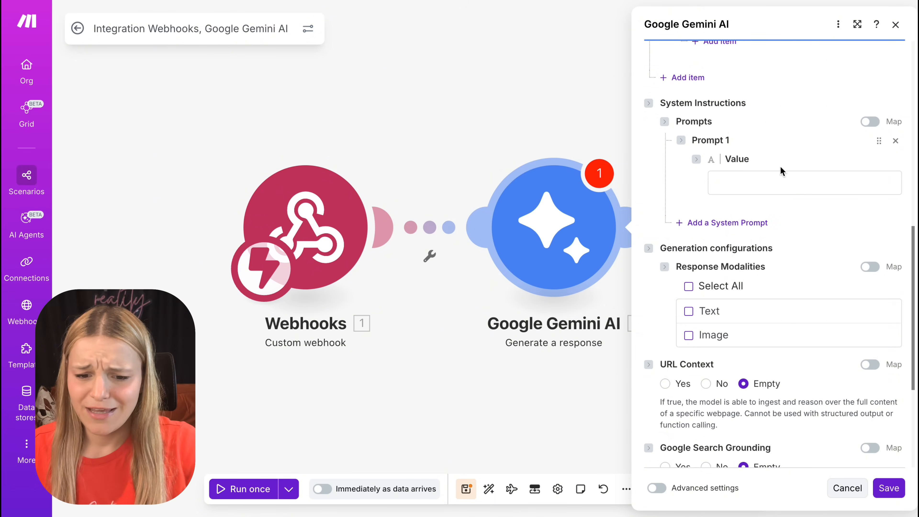
key("ctrl+v")
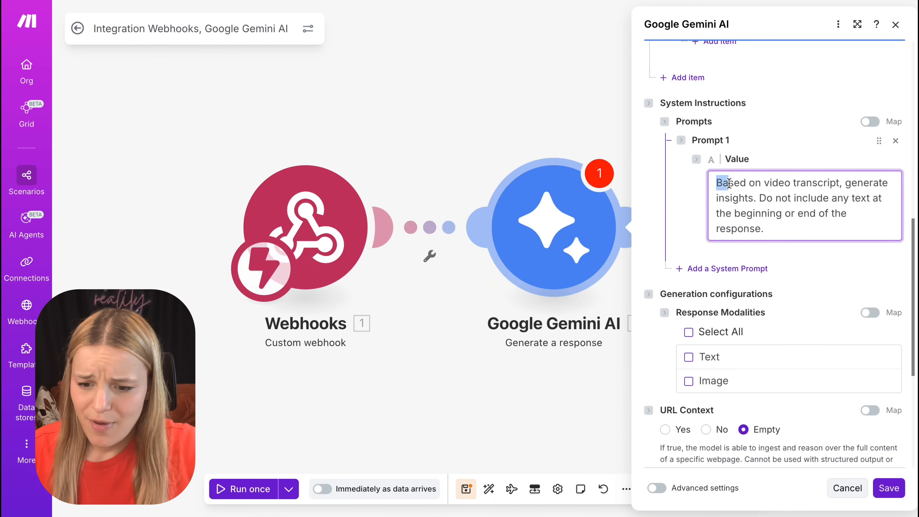
left_click_drag(756, 193, 777, 228)
left_click(759, 194)
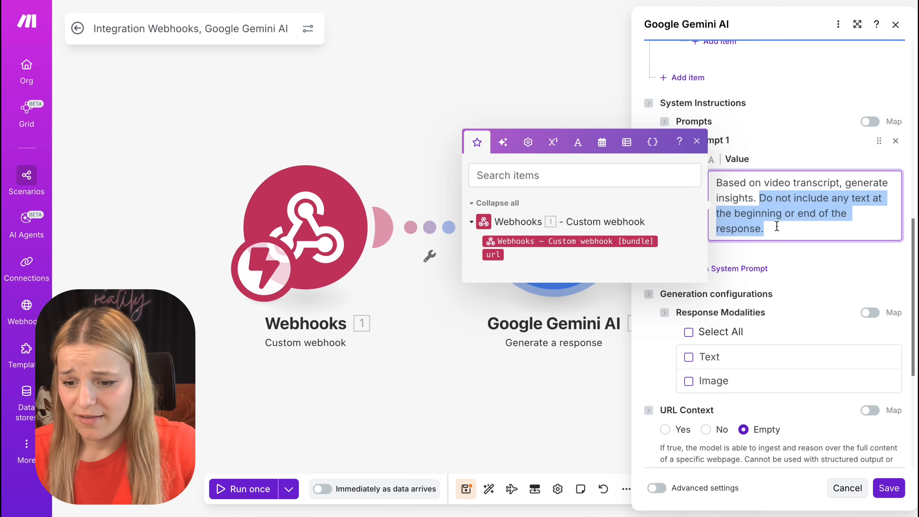
Step: Keep the entered system prompt and save the Google Gemini AI module's configuration
left_click(782, 230)
scroll(795, 307, "down", 6)
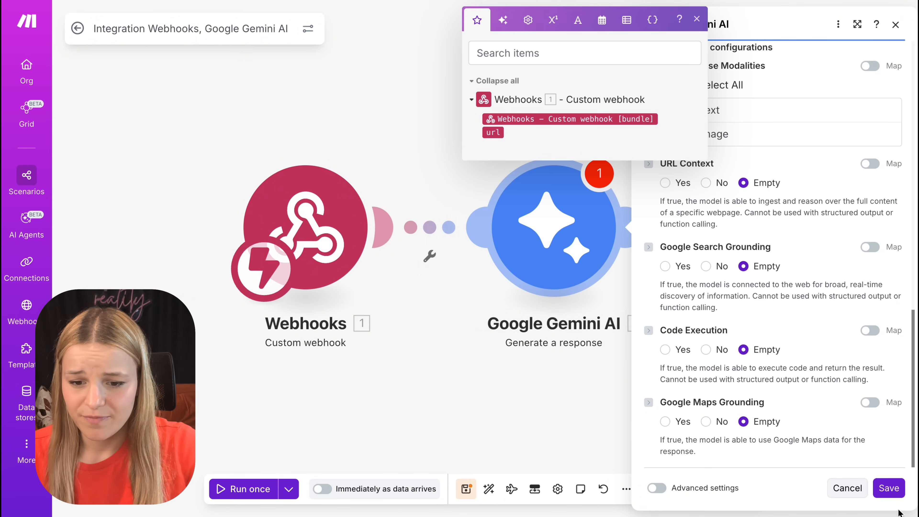
left_click(889, 488)
Step: Add a Webhooks response module after Google Gemini AI, map its Body to Gemini's Result, and save it
left_click(668, 232)
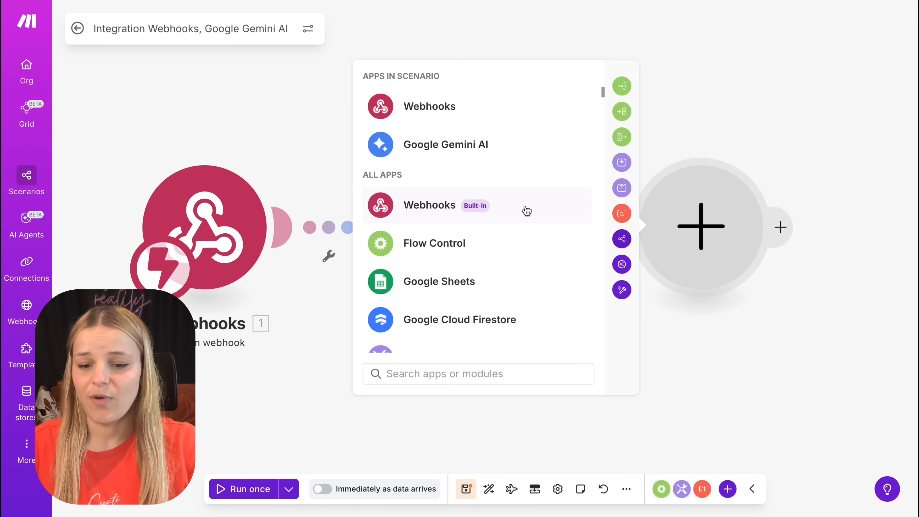
left_click(527, 210)
left_click(527, 223)
left_click(519, 263)
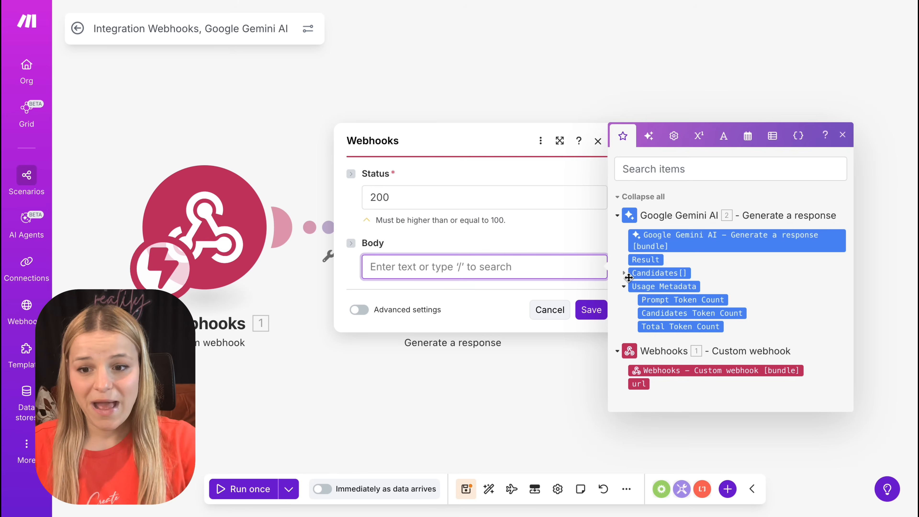
left_click(623, 247)
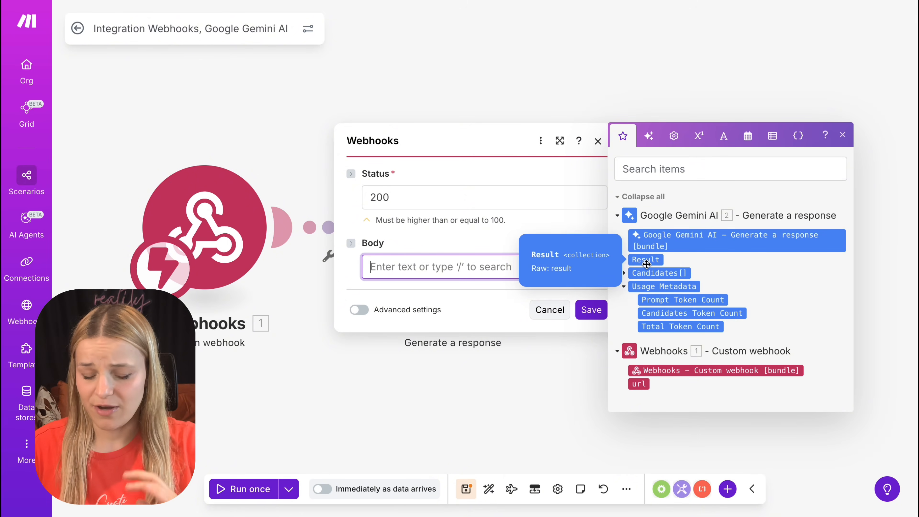
left_click(647, 261)
left_click(592, 310)
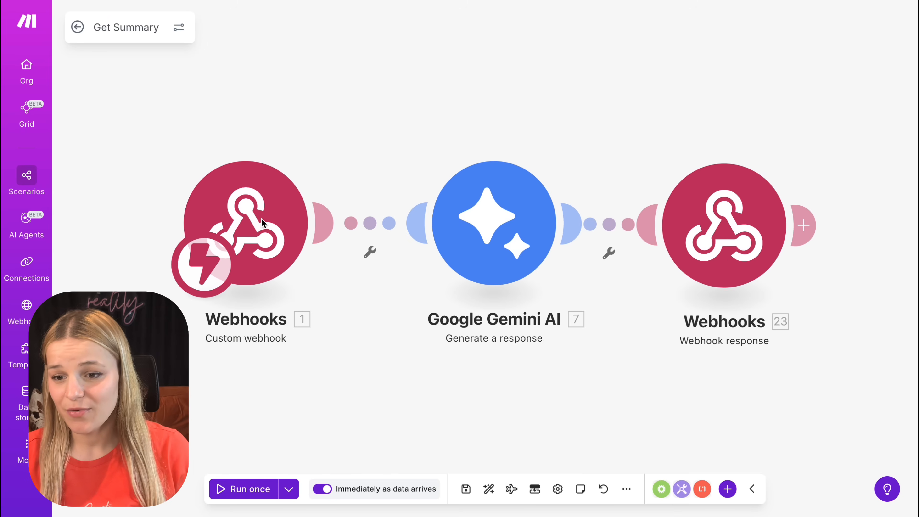
Step: Ask the code assistant to send the YouTube link as 'url' to the insights webhook on "Generate Insights", do nothing else, and display no demo data
left_click(242, 226)
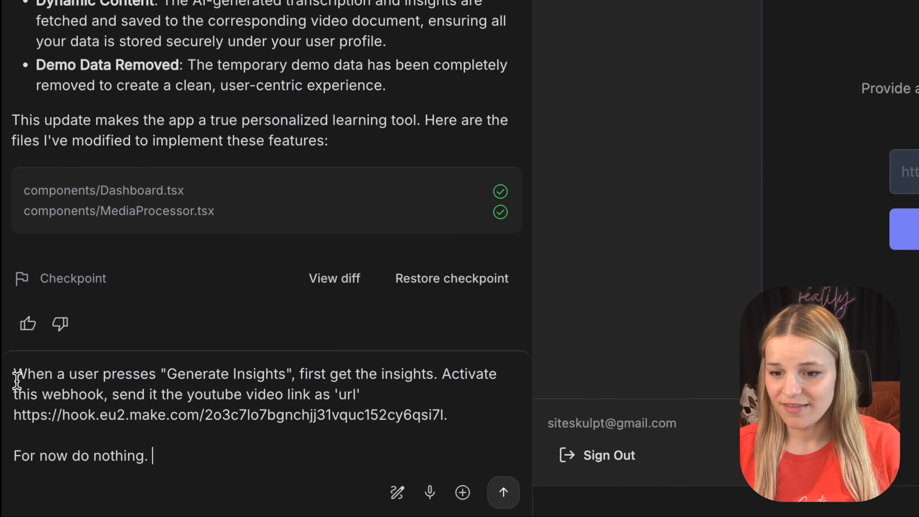
left_click_drag(14, 376, 434, 379)
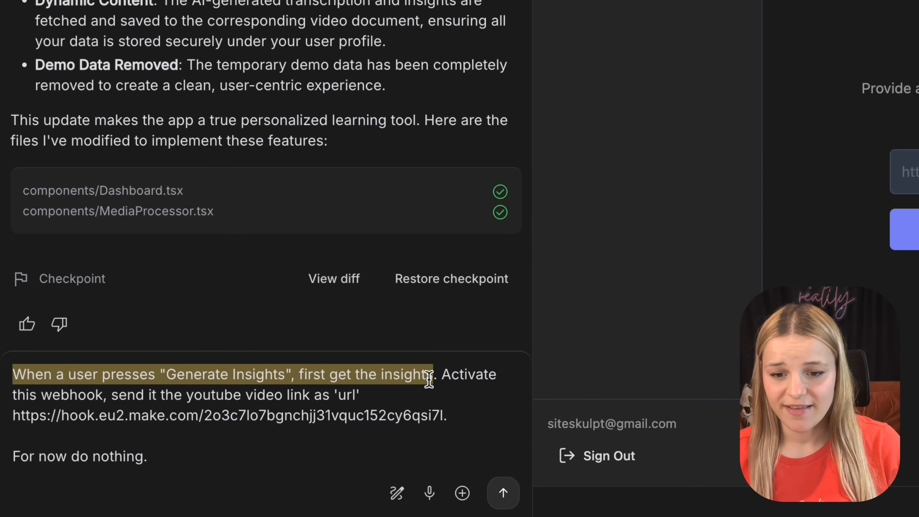
left_click(448, 376)
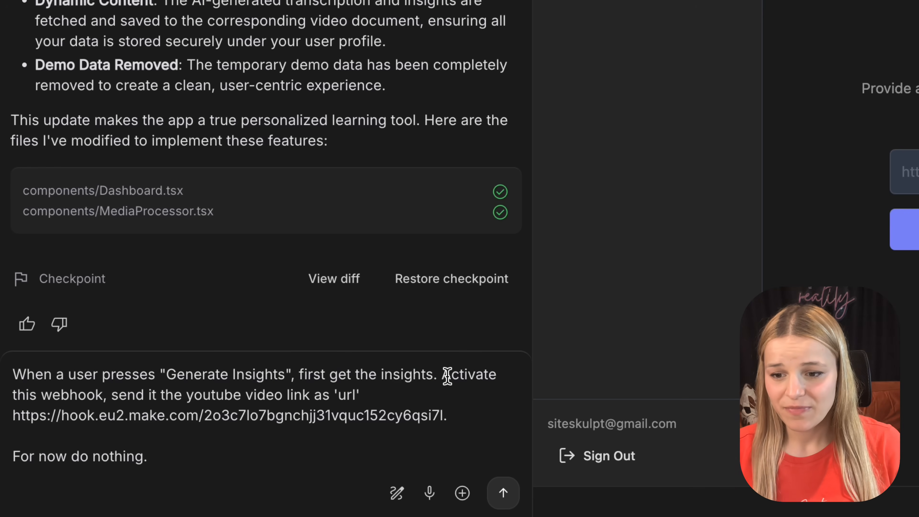
left_click_drag(449, 376, 473, 407)
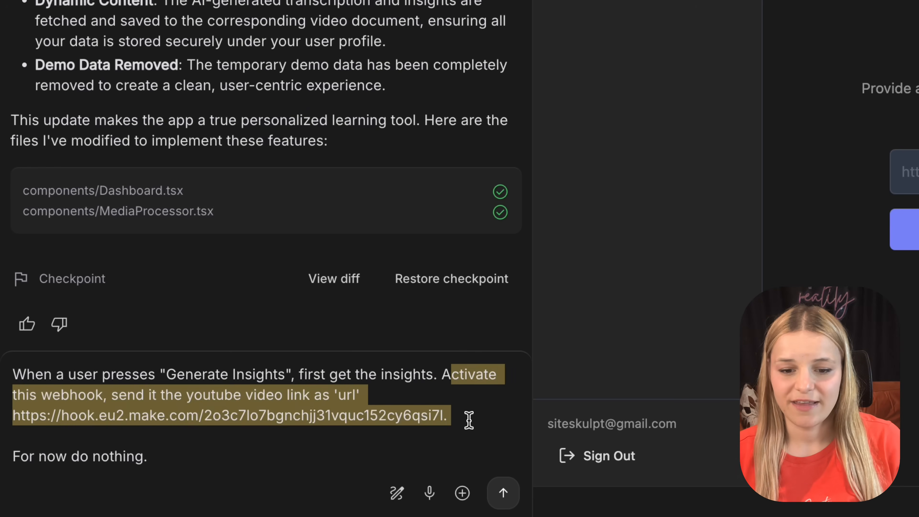
left_click(240, 450)
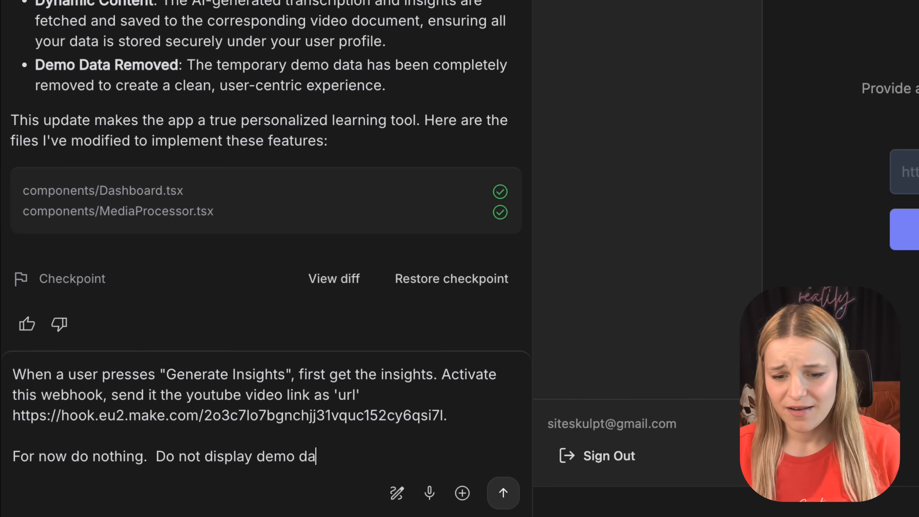
left_click(503, 493)
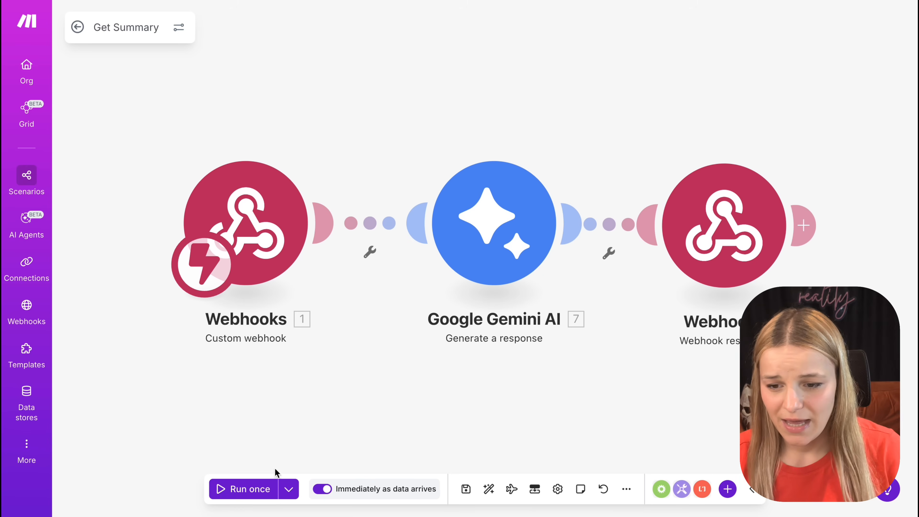
Step: Run the Get Summary scenario once and examine the Result in the Gemini module's output
left_click(248, 489)
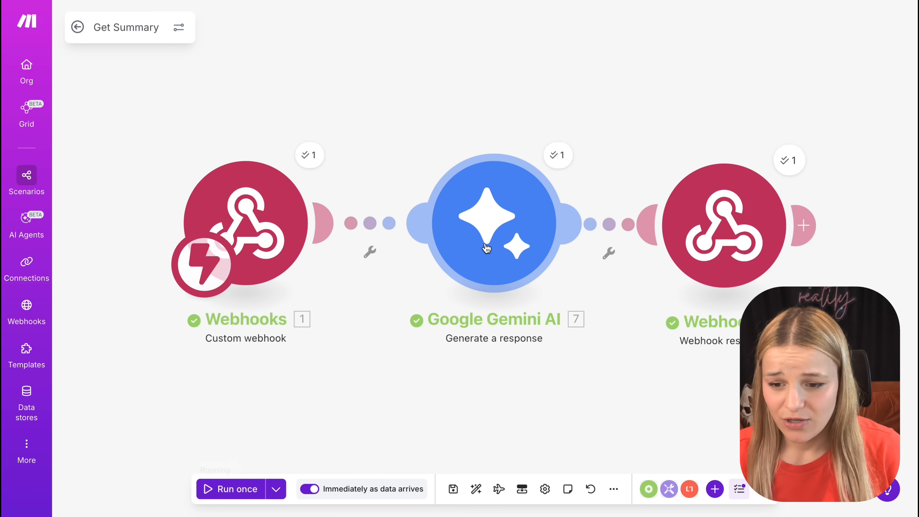
left_click(559, 155)
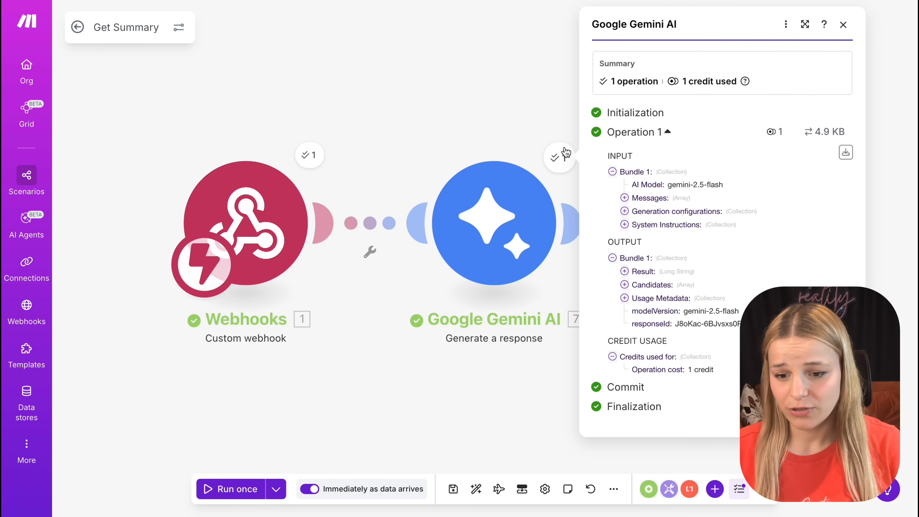
left_click(625, 272)
scroll(683, 435, "down", 10)
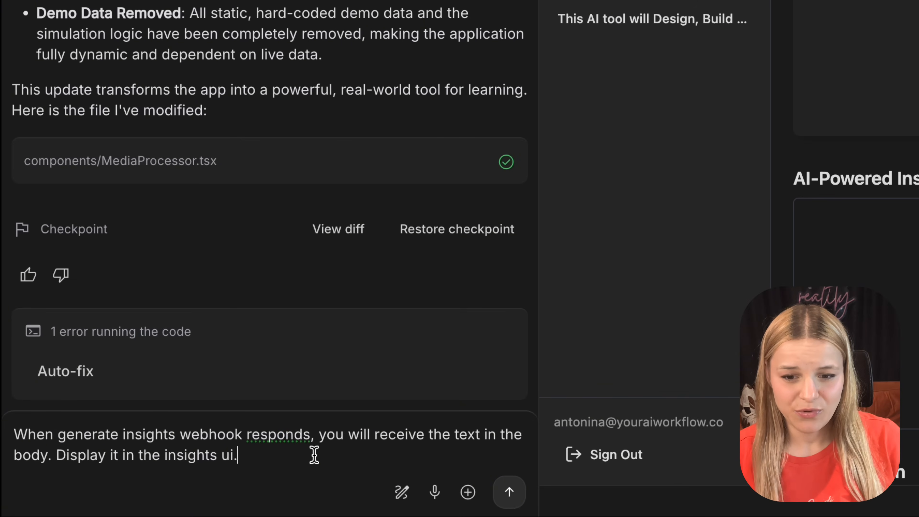
Step: Ask the code assistant to display the text from the generate insights webhook's response body in the insights UI
left_click_drag(48, 455, 11, 429)
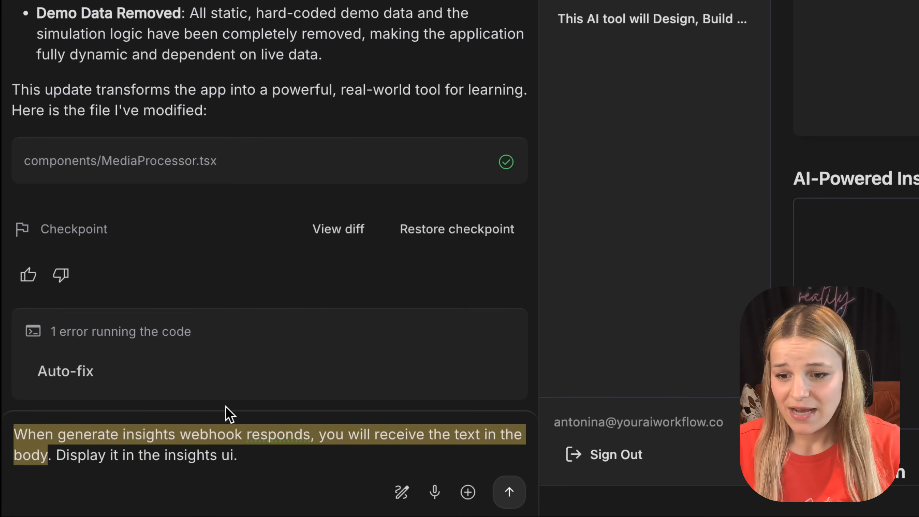
left_click_drag(239, 455, 56, 456)
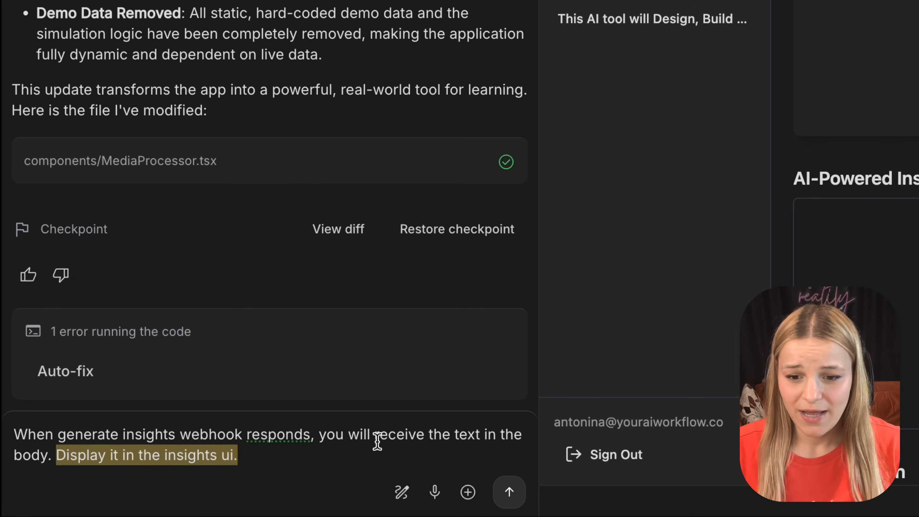
left_click(353, 455)
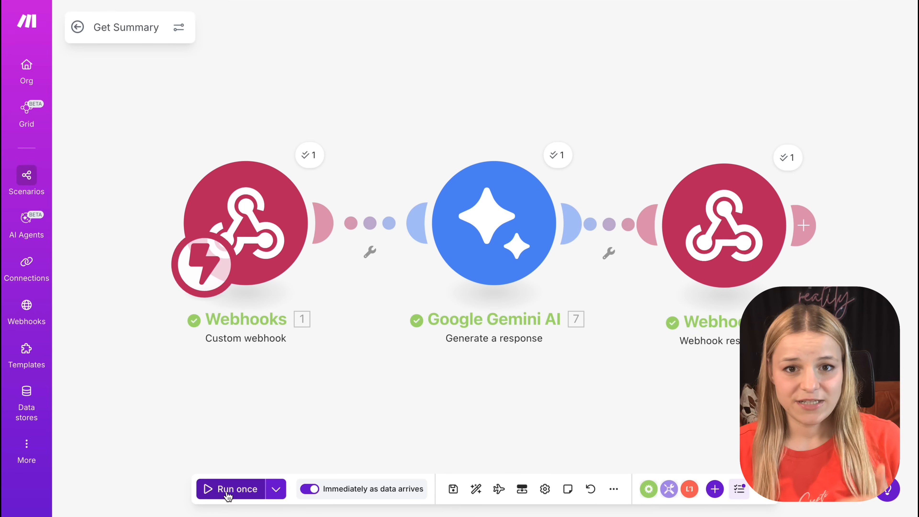
Step: Run the Get Summary scenario again and check the AI-Powered Insights text in the YouTube Learner preview
left_click(263, 491)
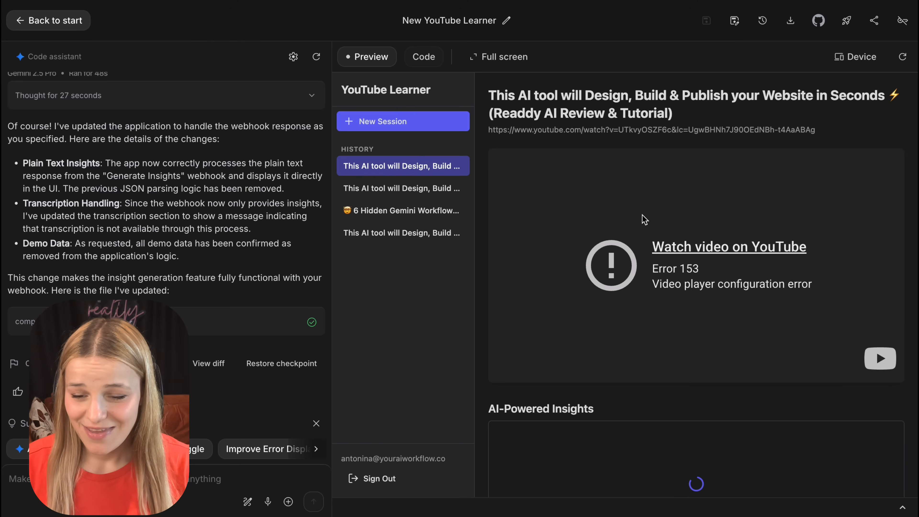
scroll(643, 218, "down", 6)
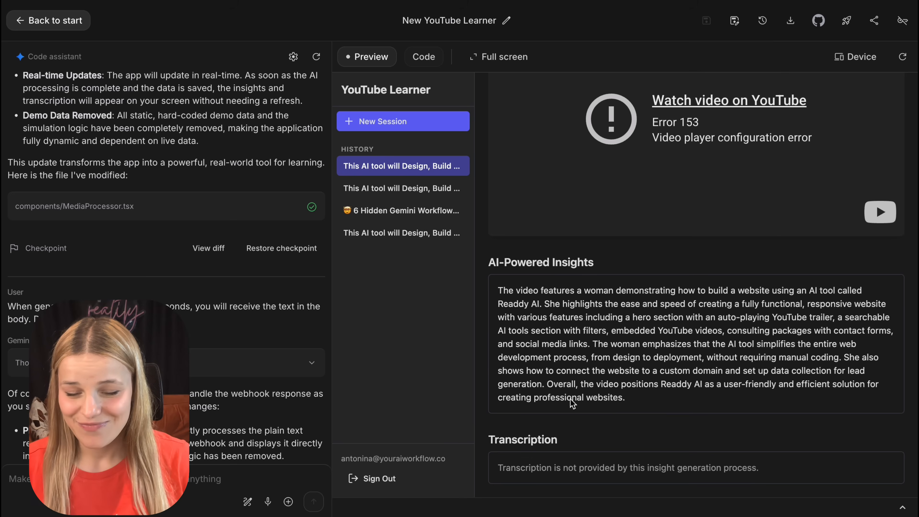
left_click_drag(650, 402, 487, 291)
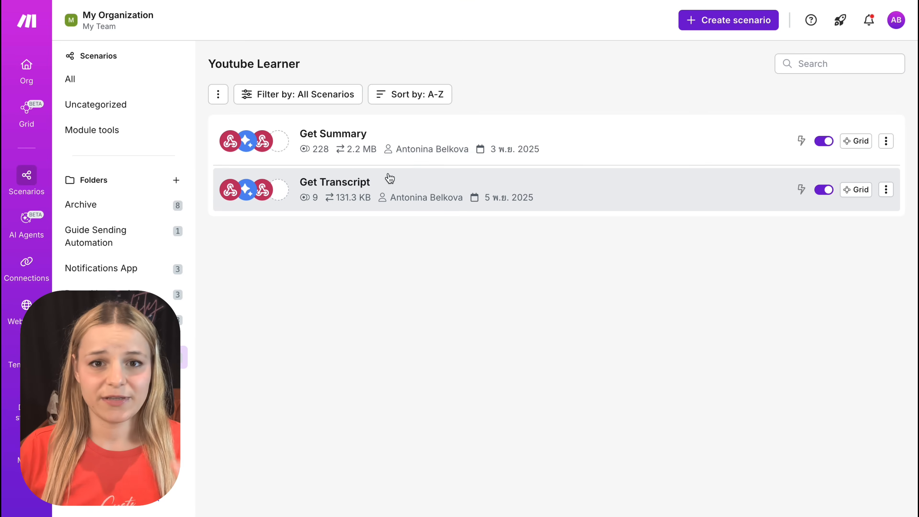
Step: In the Get Transcript scenario, review the Transcript webhook and the Gemini module's File part and File URI mapping
left_click(405, 190)
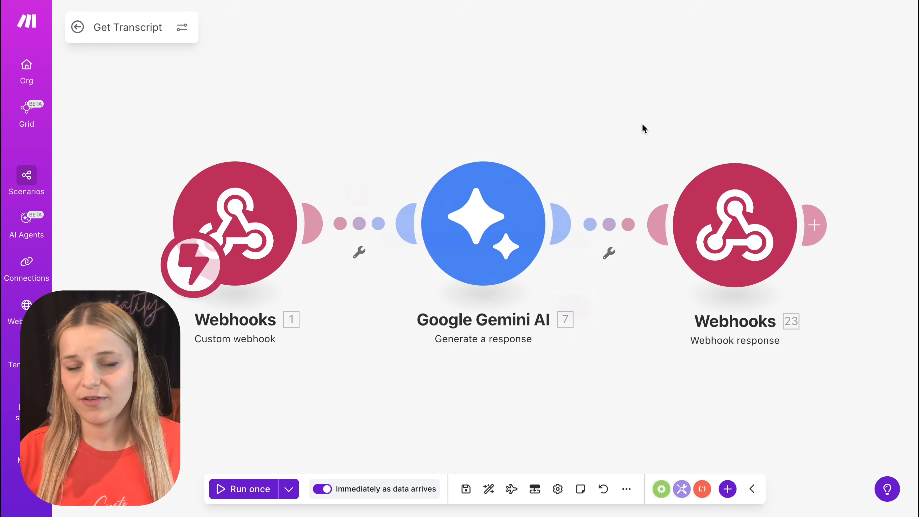
left_click(499, 239)
scroll(663, 277, "down", 8)
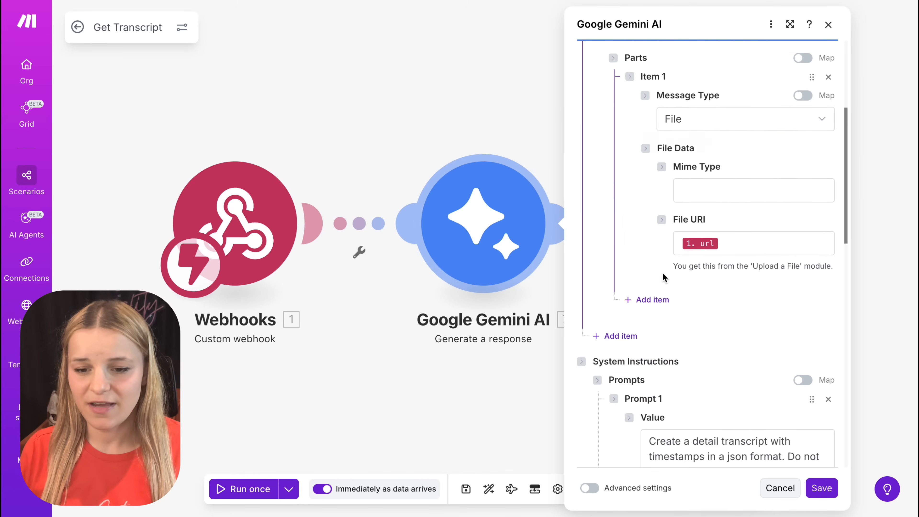
scroll(664, 277, "down", 4)
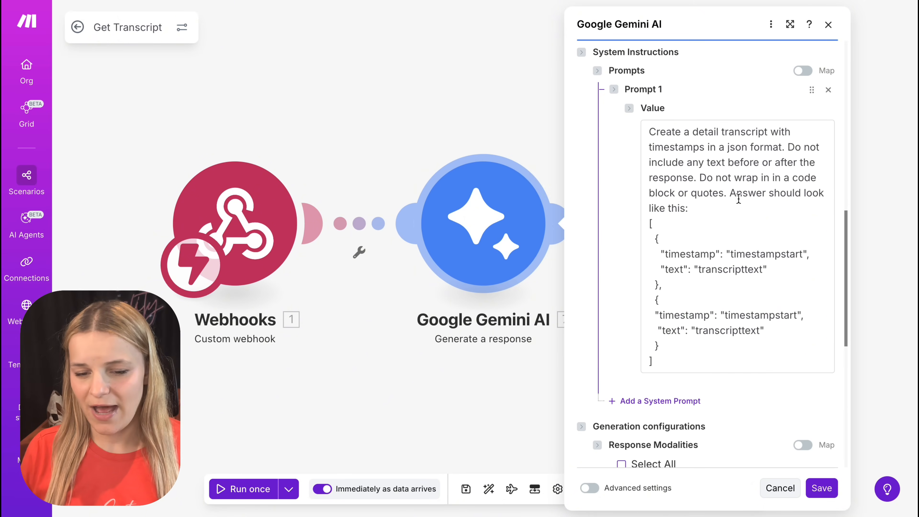
Step: Read through the Gemini transcript system prompt, covering its JSON format instructions and the example array of timestamps and text
left_click(652, 132)
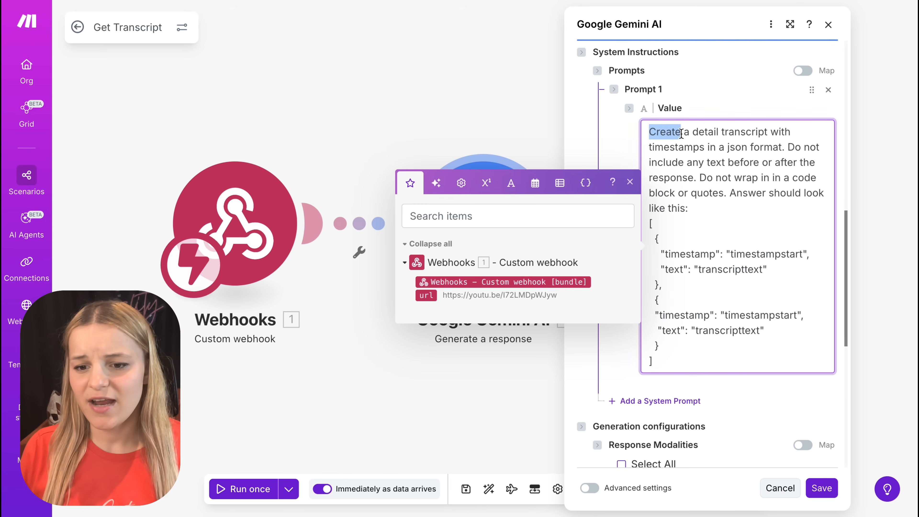
left_click_drag(681, 133, 758, 149)
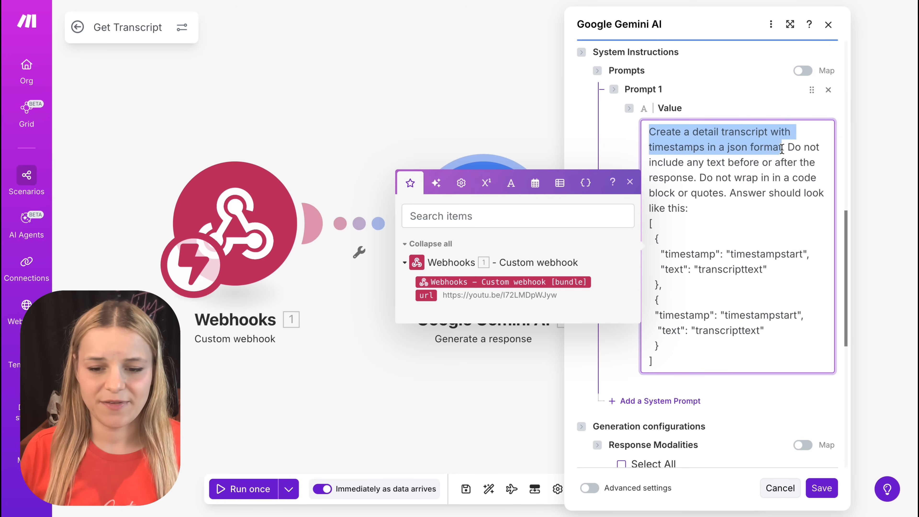
left_click(789, 148)
left_click_drag(780, 150, 699, 172)
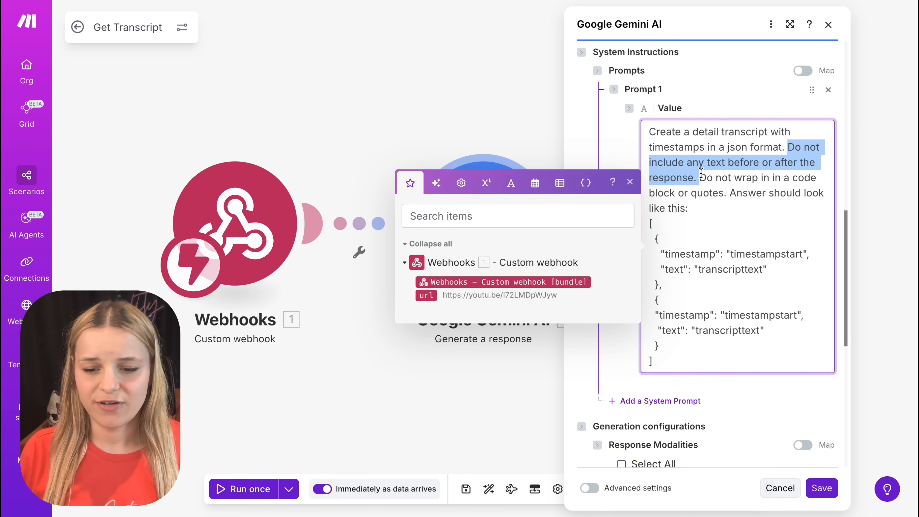
left_click(701, 173)
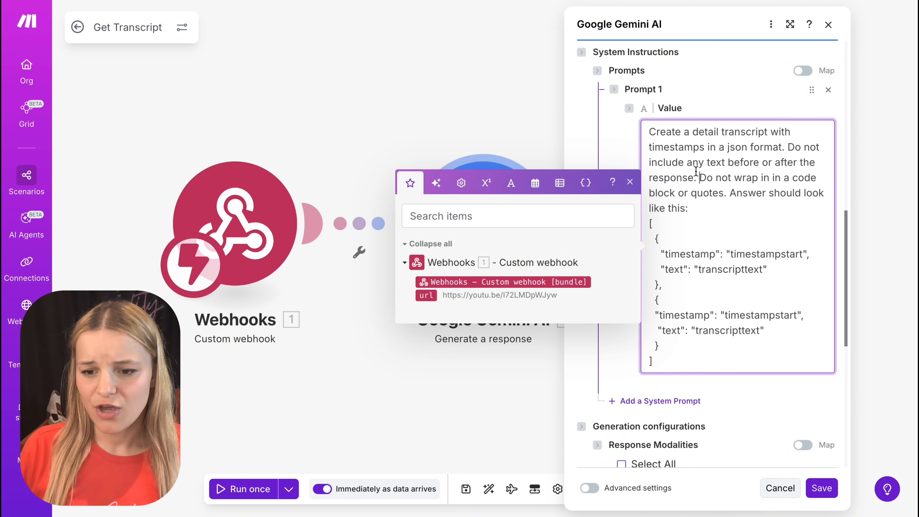
left_click_drag(698, 176, 740, 203)
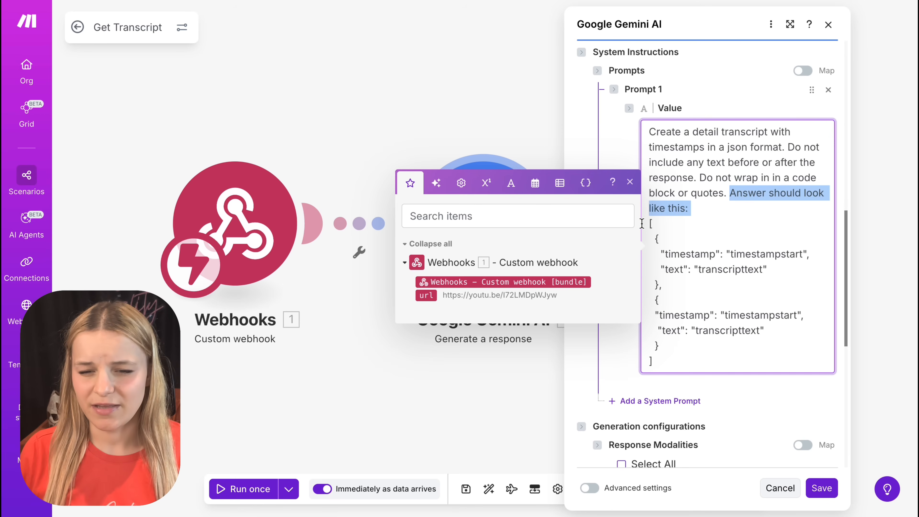
left_click(653, 224)
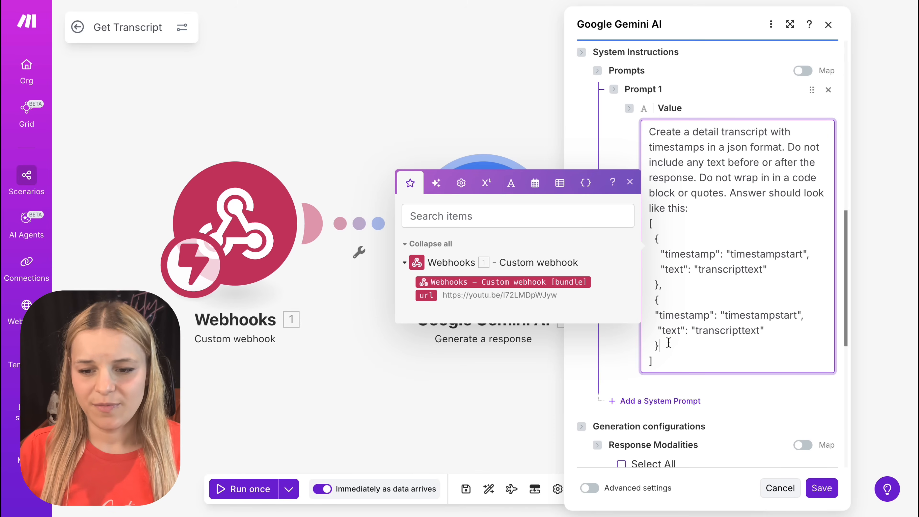
left_click_drag(669, 343, 662, 250)
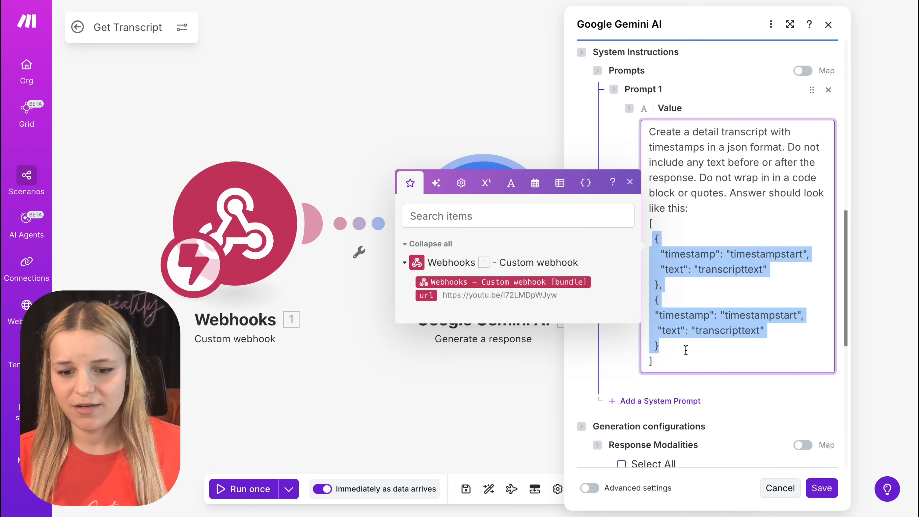
left_click(878, 378)
Step: Review the webhook response's Body mapping and expand Gemini's Candidates, Content and Parts to locate the mapped Text
left_click(733, 245)
left_click(606, 265)
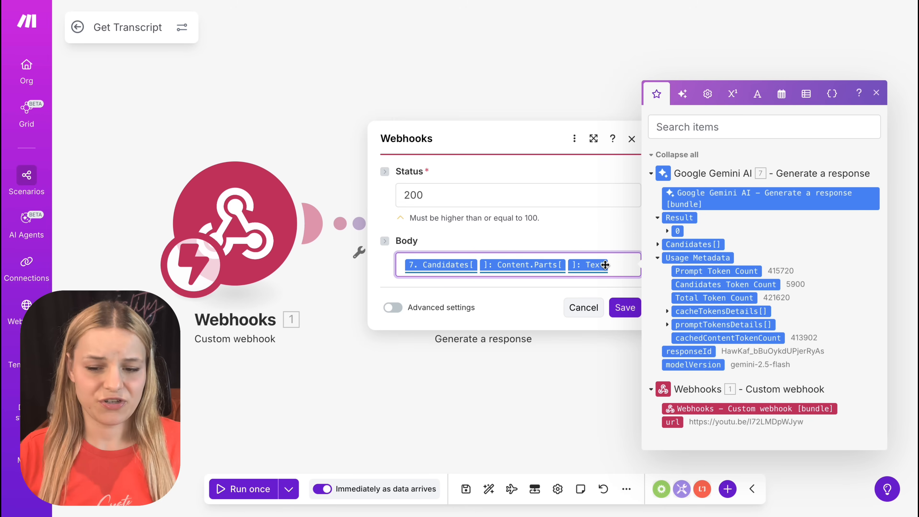
left_click(658, 244)
left_click(668, 226)
left_click(675, 225)
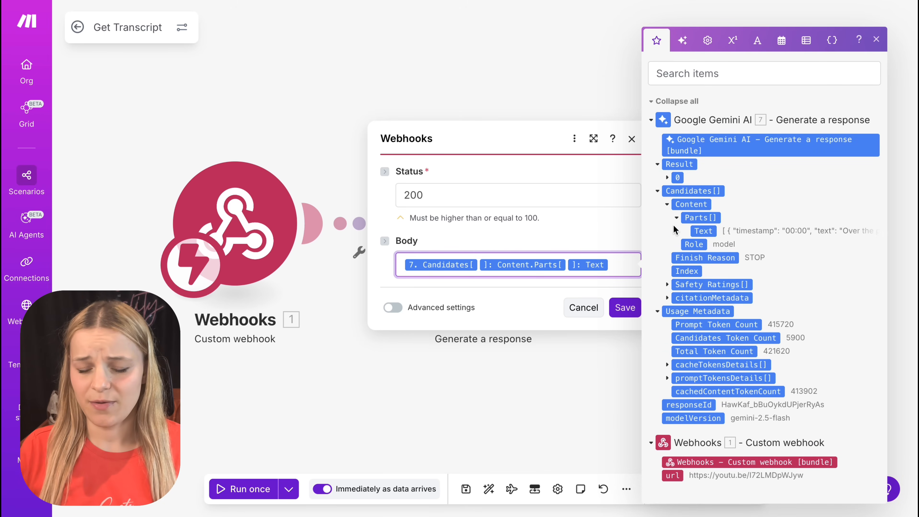
left_click(601, 428)
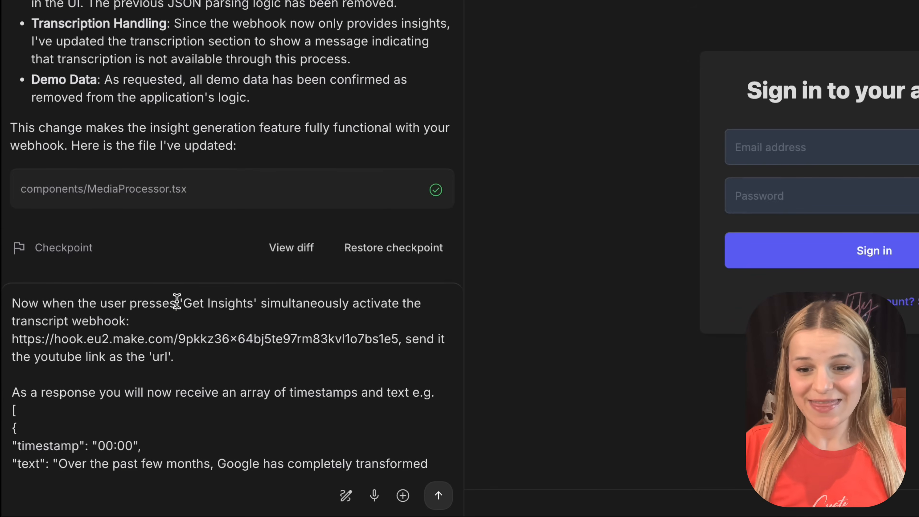
Step: Review the transcript prompt's webhook trigger on 'Get Insights', the 'url' parameter and the example array of timestamps and text
left_click_drag(177, 303, 257, 302)
left_click_drag(133, 321, 5, 321)
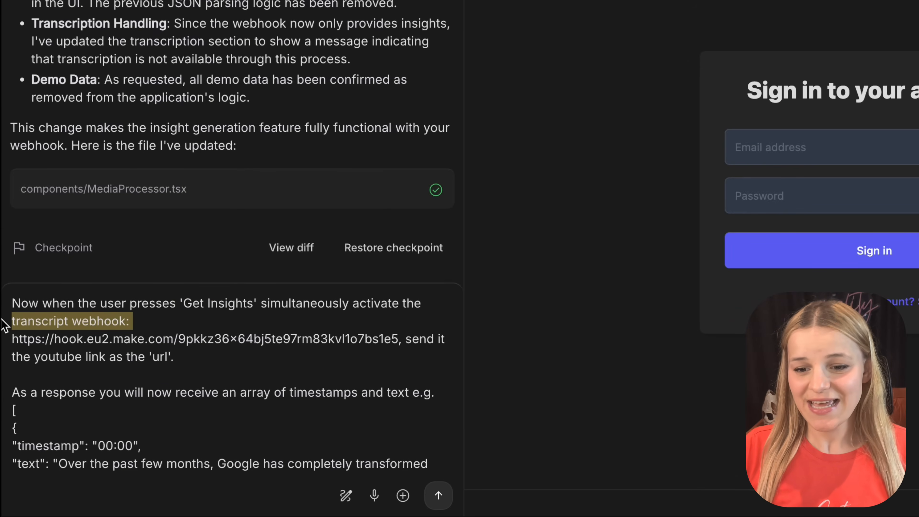
left_click_drag(178, 357, 413, 333)
scroll(274, 442, "down", 3)
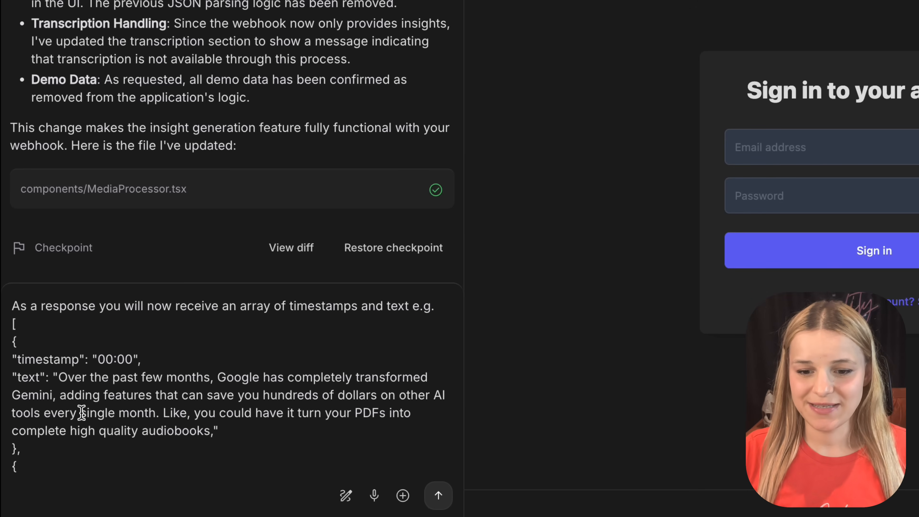
scroll(90, 437, "down", 3)
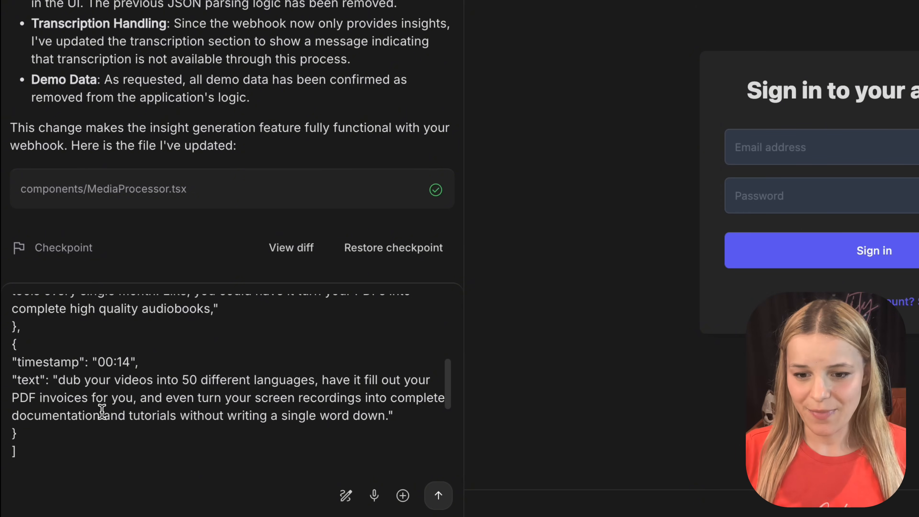
type("Parse the array and display the timestamps and text in the transcript ui. The model usually outputs a correct array but occasionally it wraps it in a json code block.  If that happens, ignore the block and start parsing with the [.")
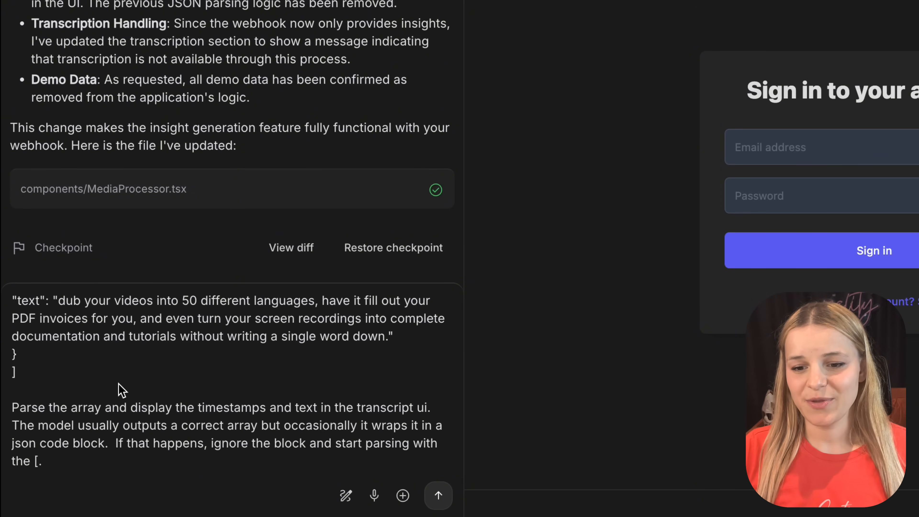
Step: Compare the prompt's parsing instructions with the json code-block wrapper in the Get Transcript webhook's Body in Make.com
triple_click(116, 404)
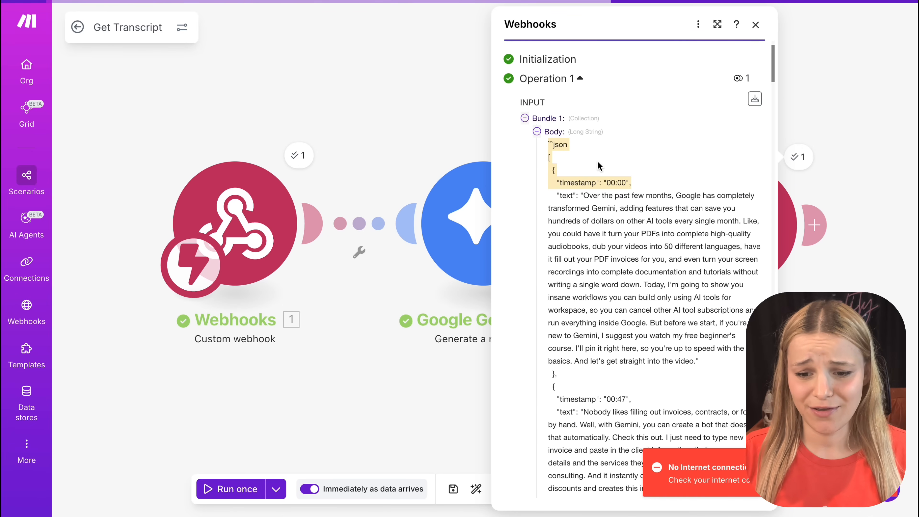
left_click(566, 171)
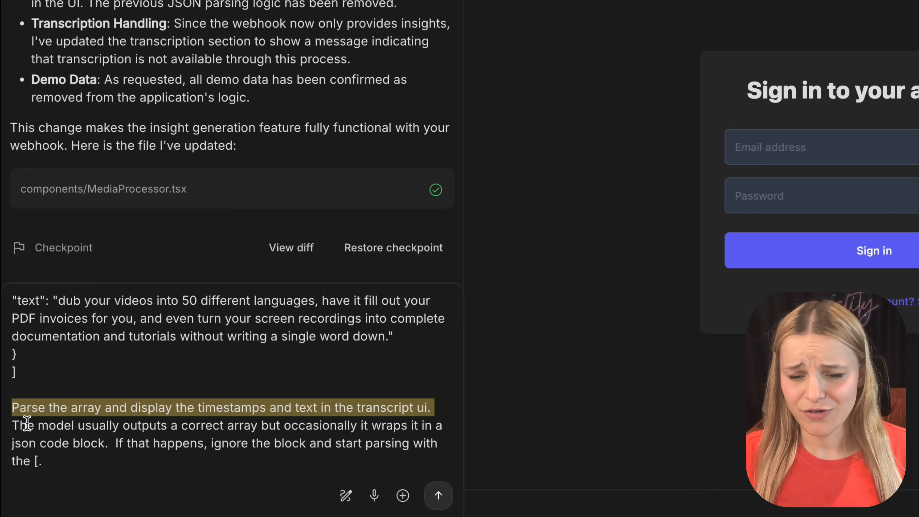
left_click_drag(12, 424, 7, 446)
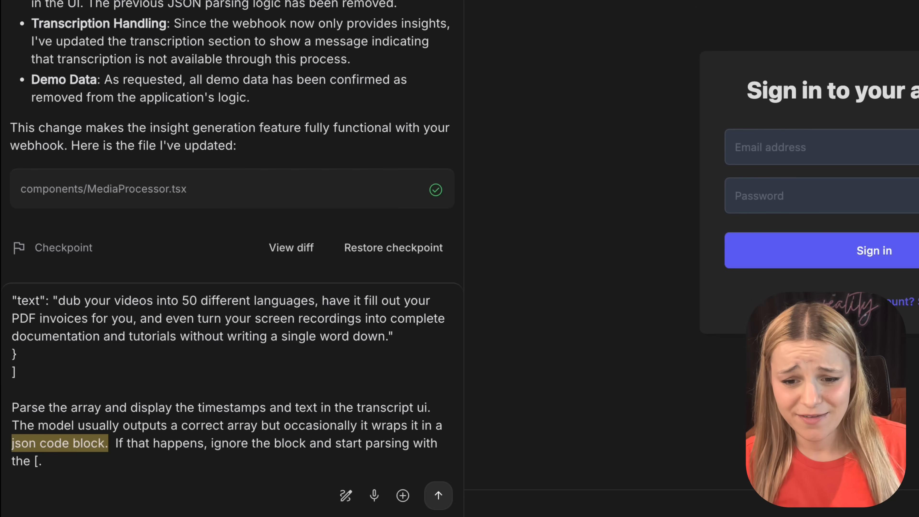
left_click_drag(105, 443, 154, 456)
left_click(34, 469)
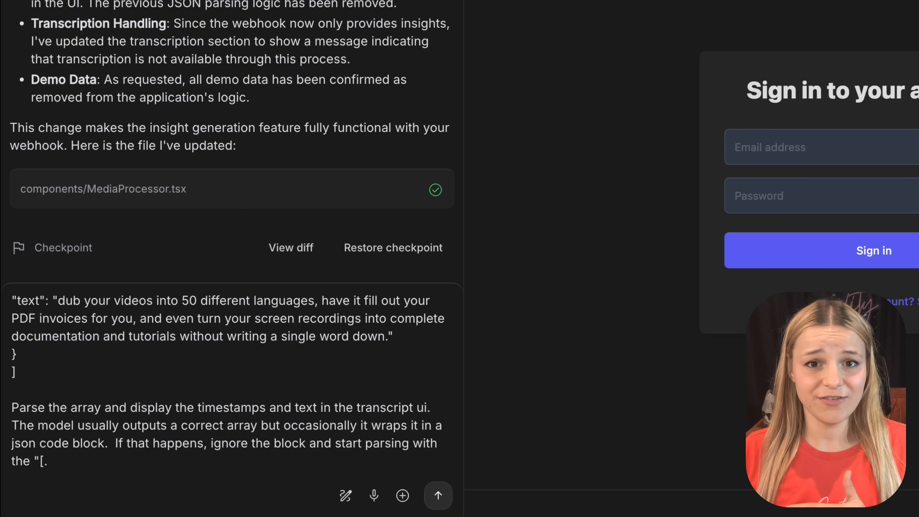
Step: Submit the prompt to parse the webhook's transcript array from "[" and offer a 'failed to load, try again' retry when parsing fails
scroll(232, 380, "down", 5)
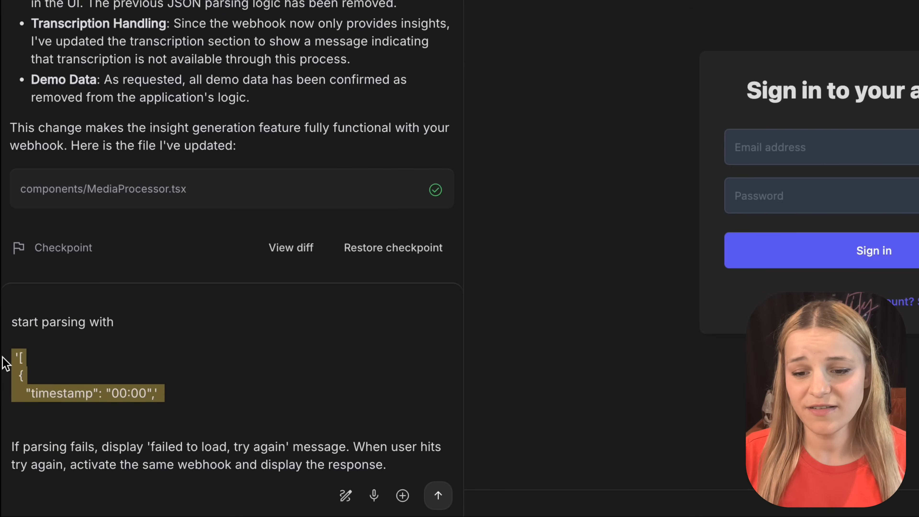
left_click(121, 464)
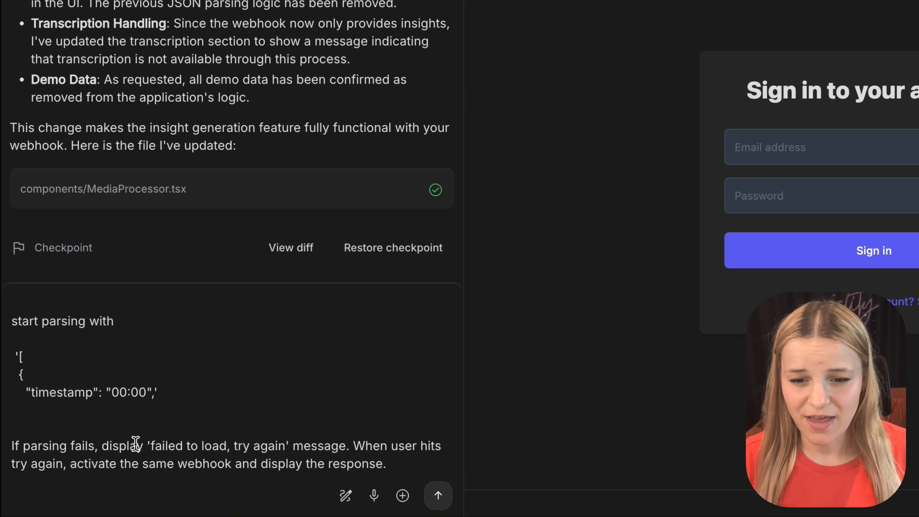
left_click_drag(147, 445, 292, 439)
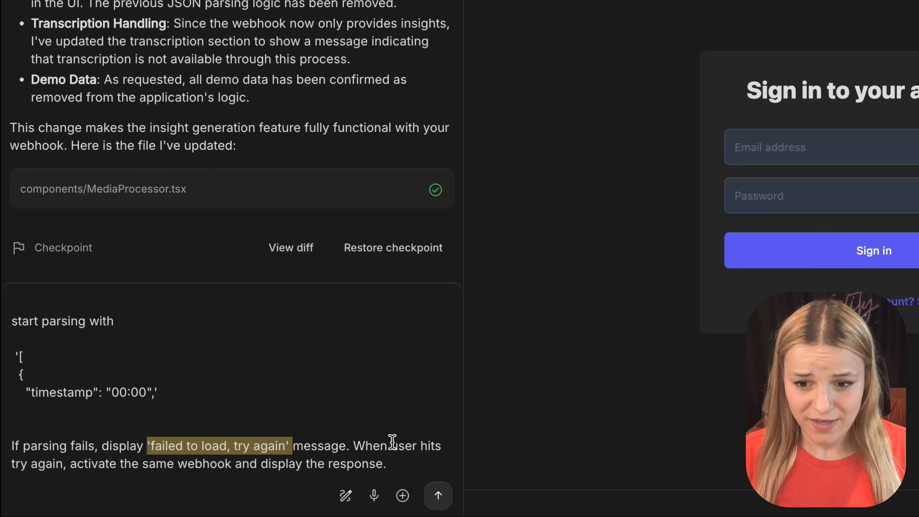
left_click(436, 495)
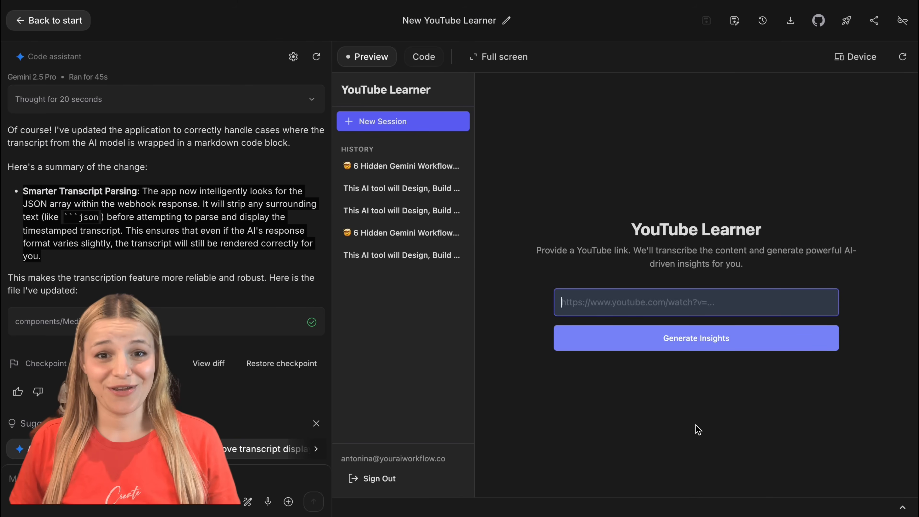
Step: Generate insights for the 6 Hidden Gemini Workflows video link in the preview and check the AI-Powered Insights and Transcription sections
type("https://youtu.be/l72LMDpWJyw")
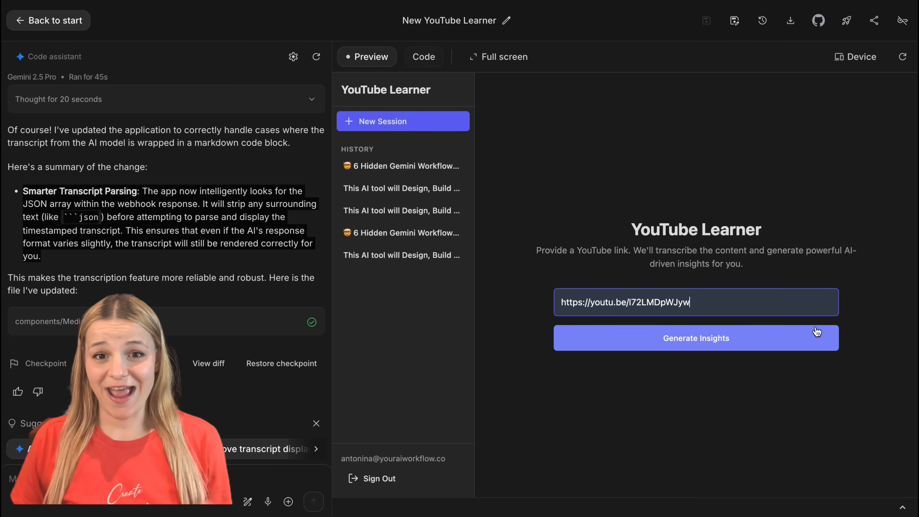
left_click(801, 337)
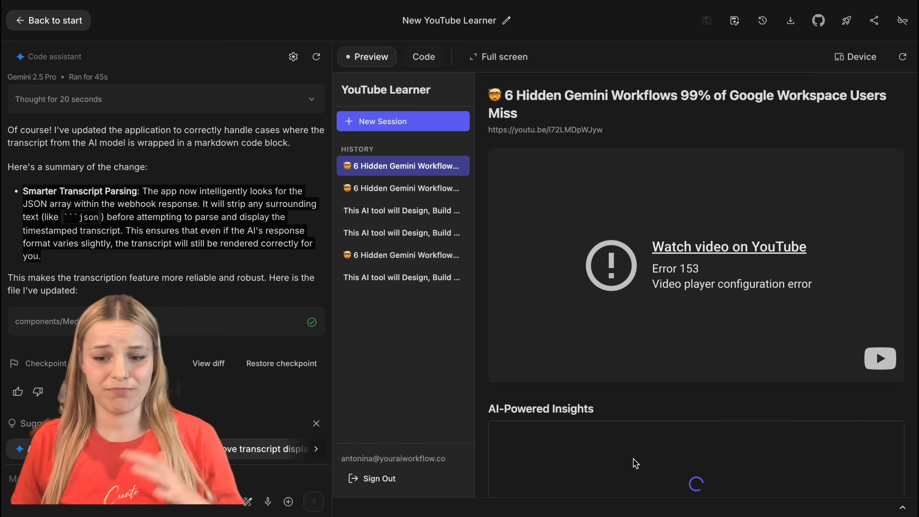
scroll(662, 447, "down", 5)
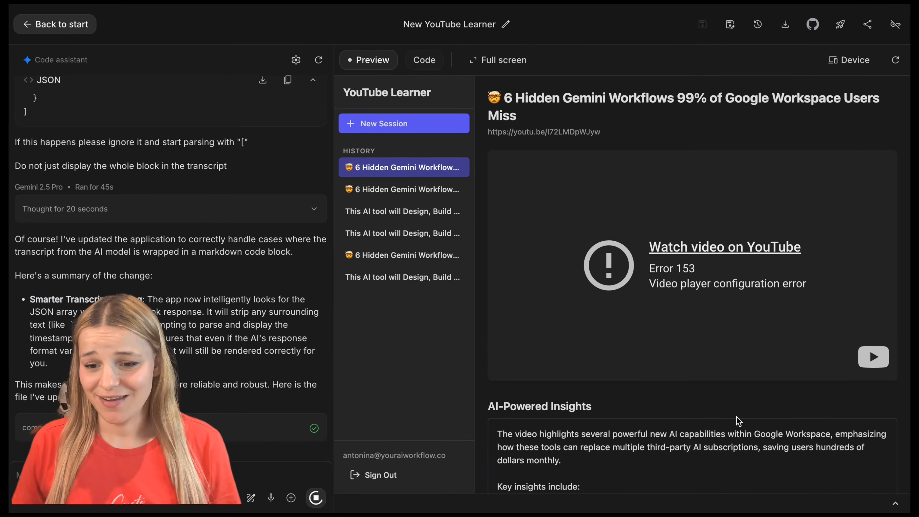
scroll(741, 420, "down", 8)
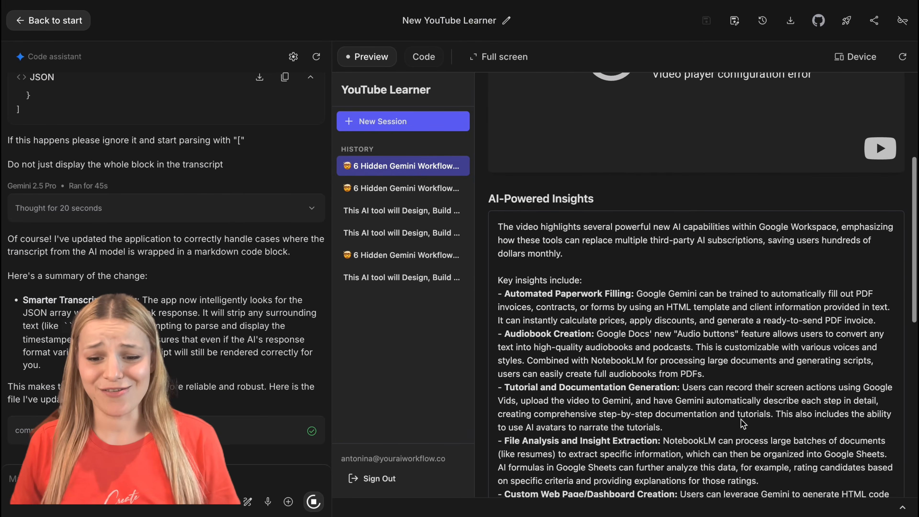
scroll(741, 420, "down", 5)
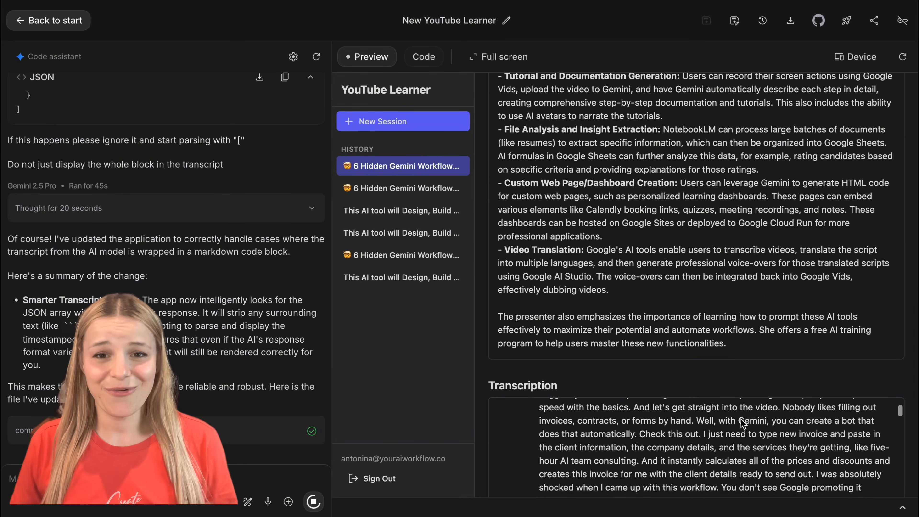
scroll(804, 299, "down", 3)
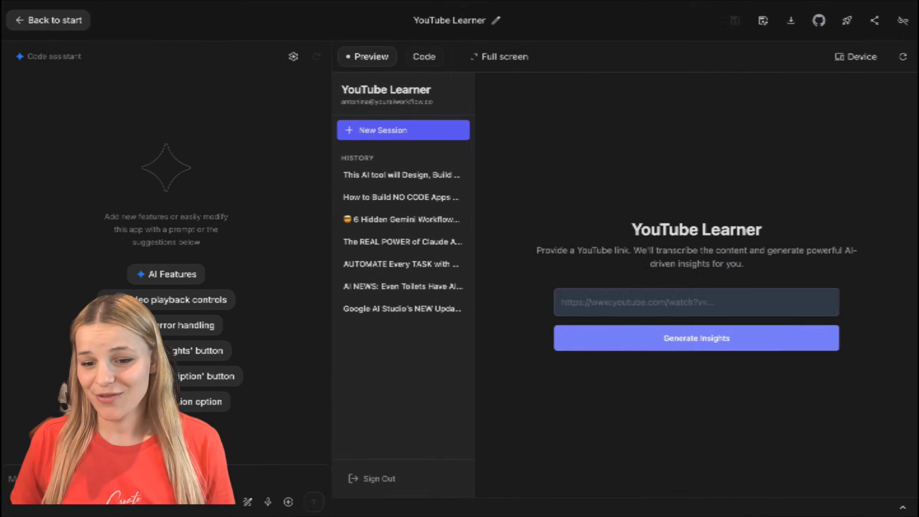
Step: Start deploying the YouTube Learner app on Google Cloud and choose the Cloud project for it
left_click(843, 21)
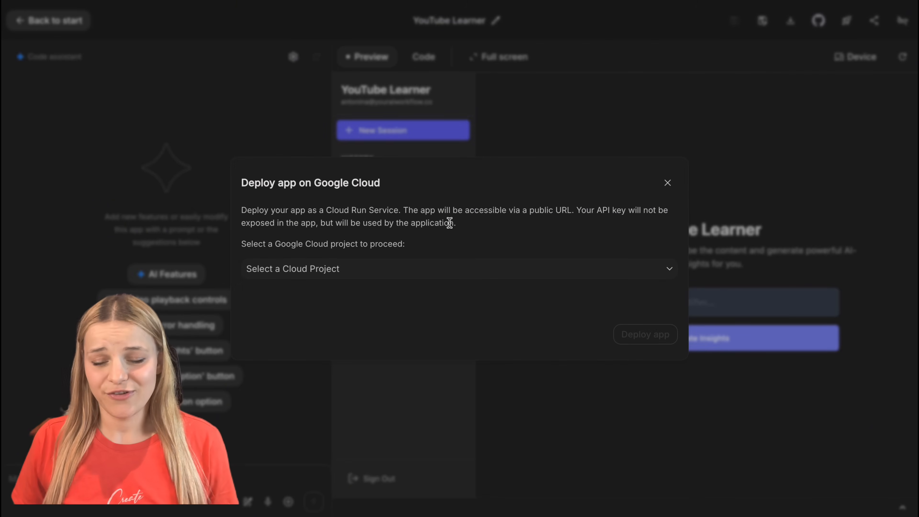
left_click(443, 269)
left_click(612, 347)
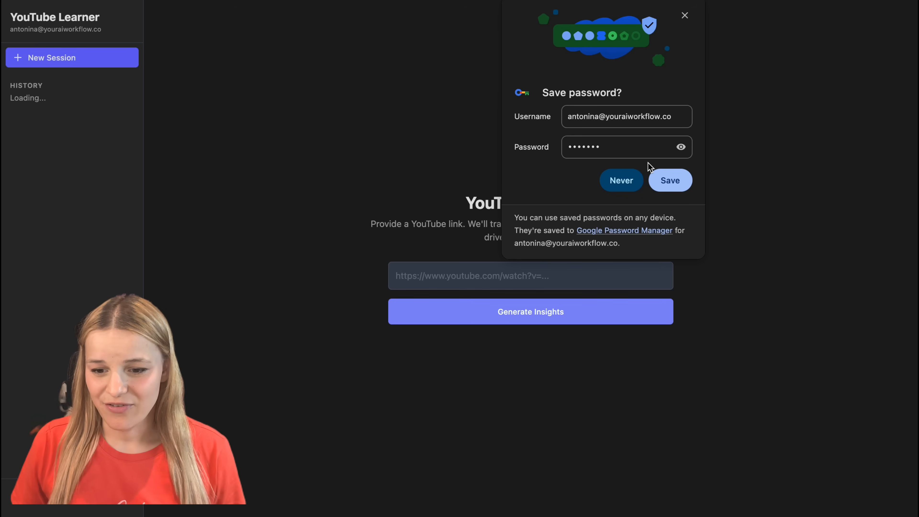
Step: Play the video in the "AI NEWS: The Next Wave of AI Tools Is Here" session and review its insights and timestamped transcript
left_click(635, 175)
left_click(551, 200)
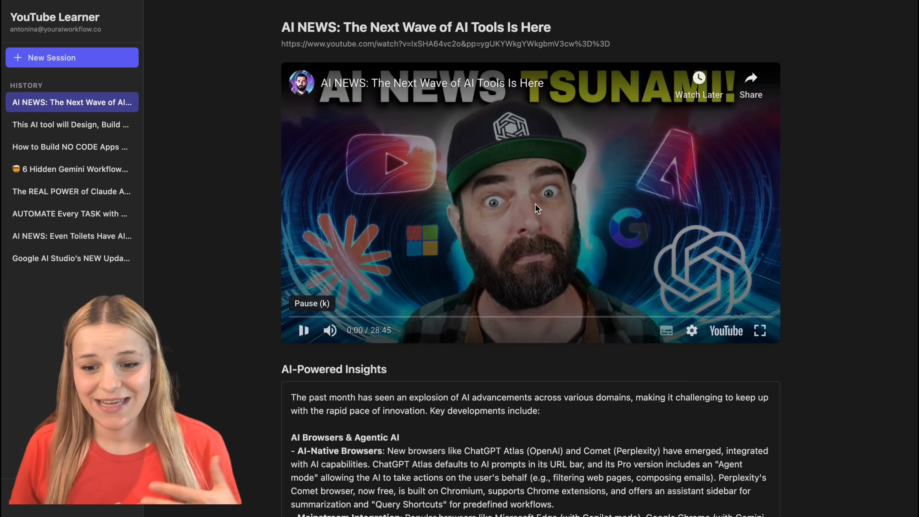
scroll(538, 245, "down", 15)
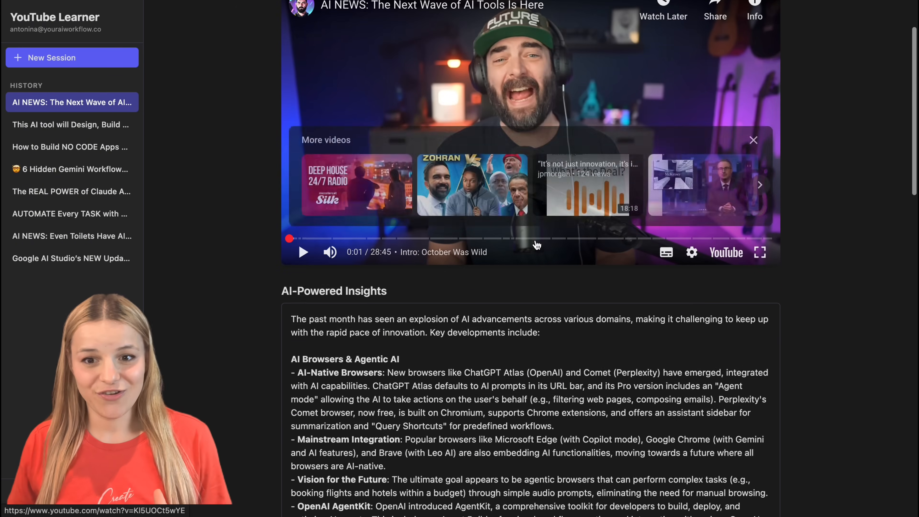
scroll(536, 245, "down", 10)
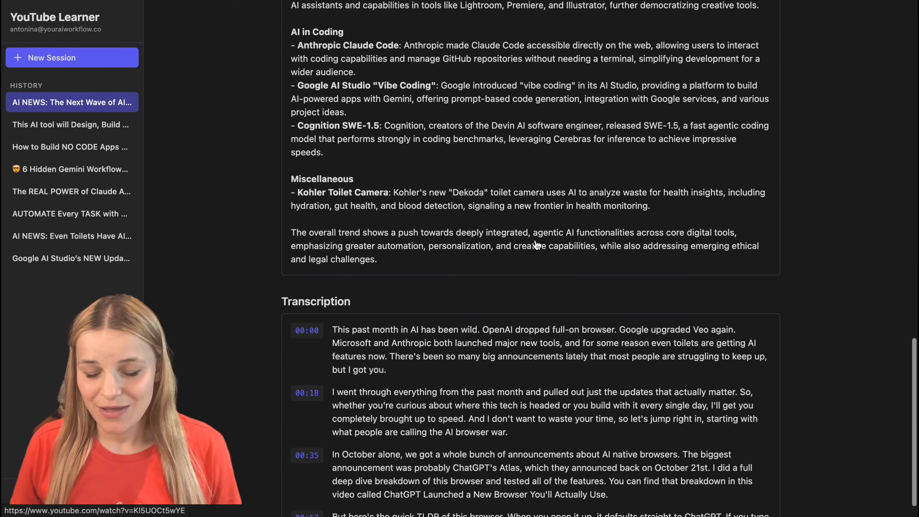
scroll(632, 378, "down", 20)
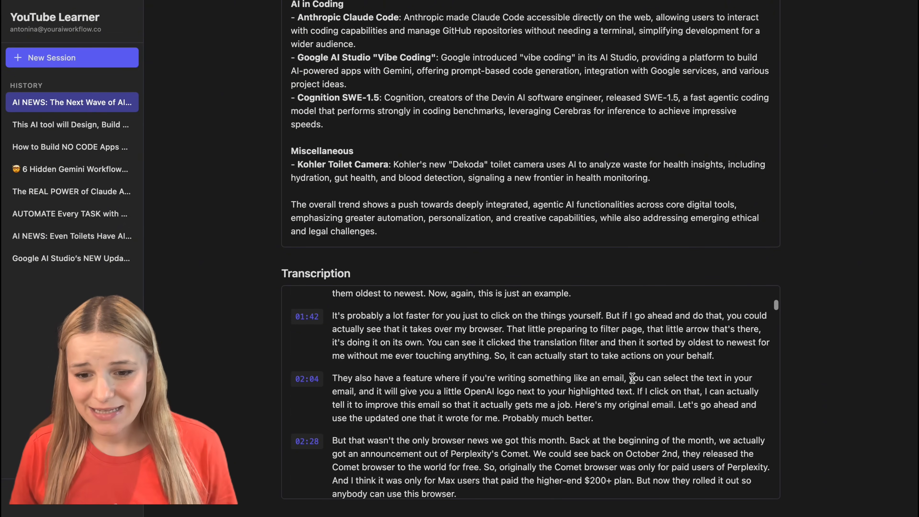
scroll(635, 397, "down", 20)
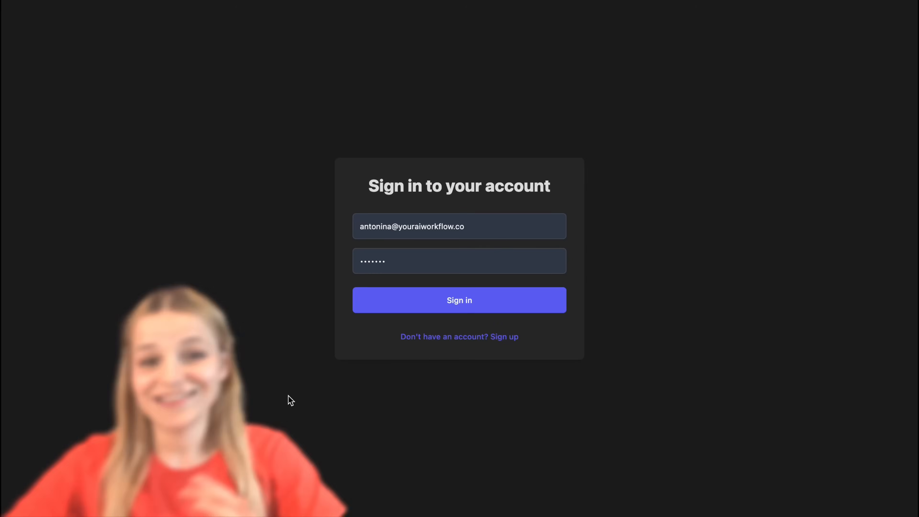
Step: Sign in to YouTube Learner and reopen the AI NEWS session from the history to read its AI-Powered Insights
left_click(373, 305)
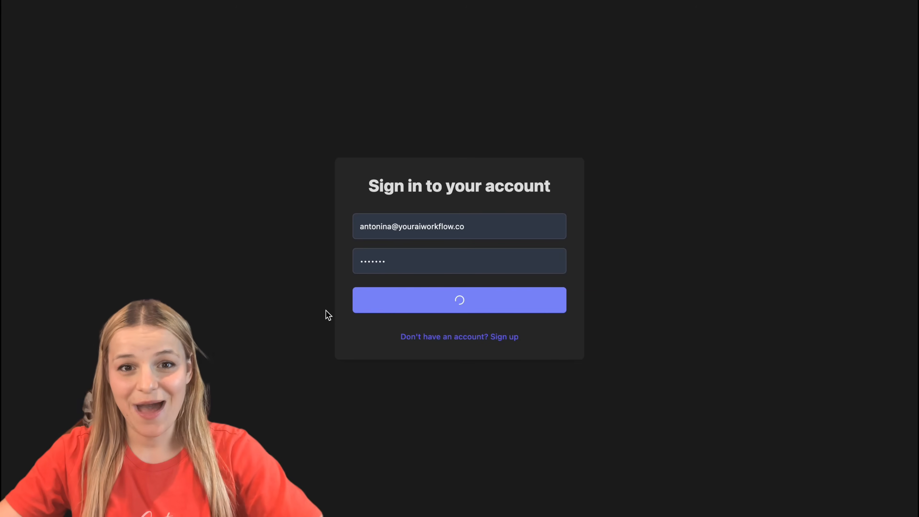
left_click(132, 238)
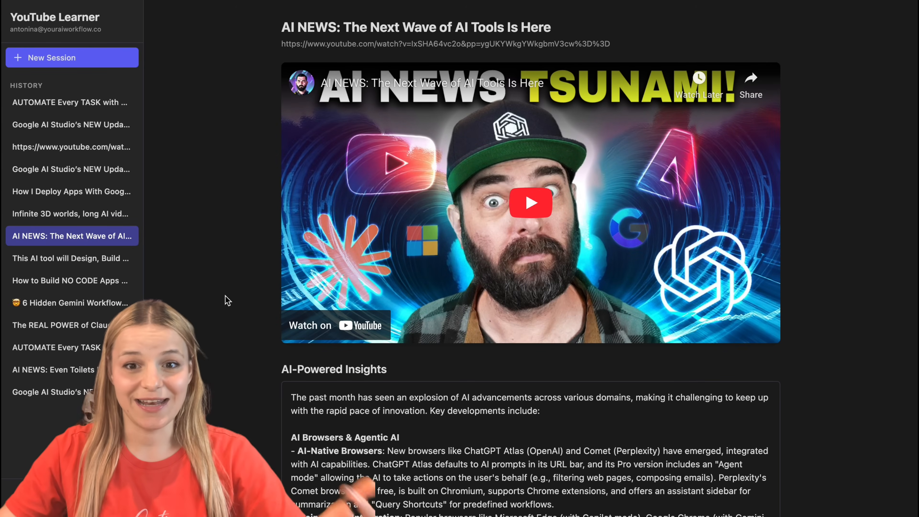
scroll(235, 330, "down", 15)
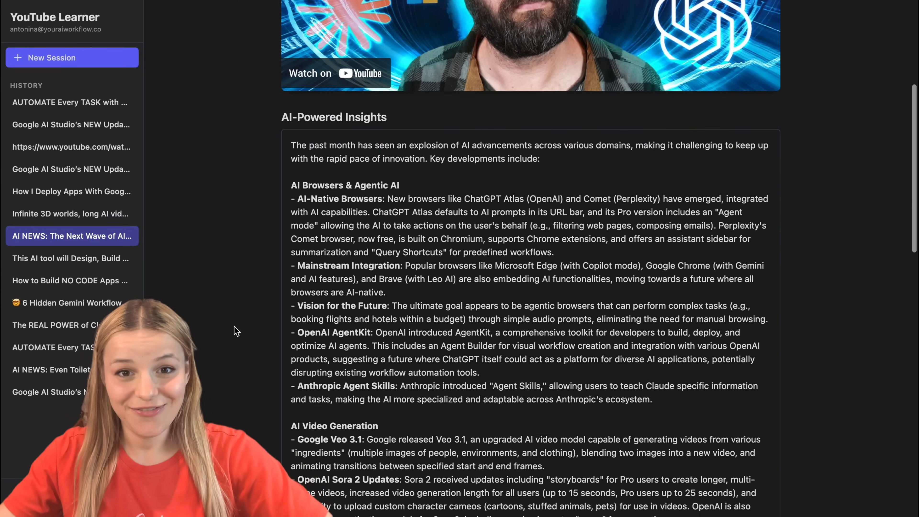
scroll(236, 330, "down", 10)
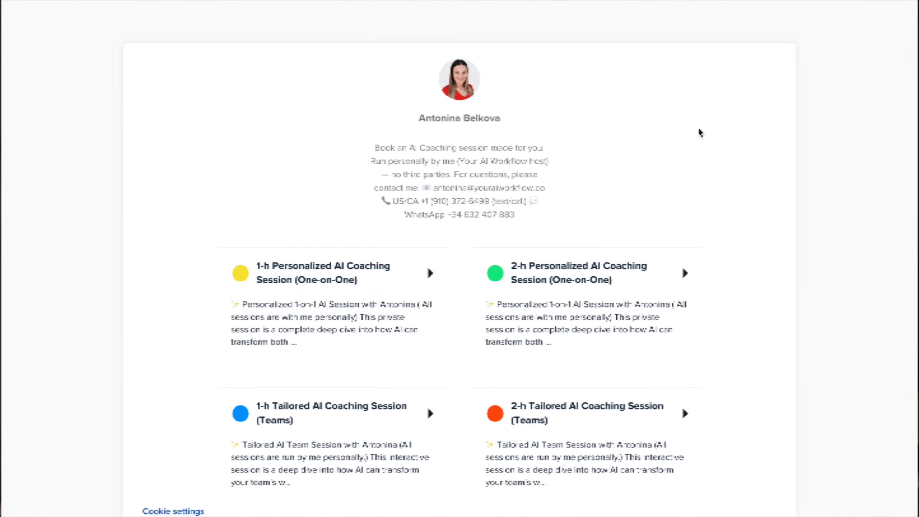
Step: On the coaching booking page, open the 2-h Personalized AI Coaching Session (One-on-One) and select 13 November 2025
left_click(648, 307)
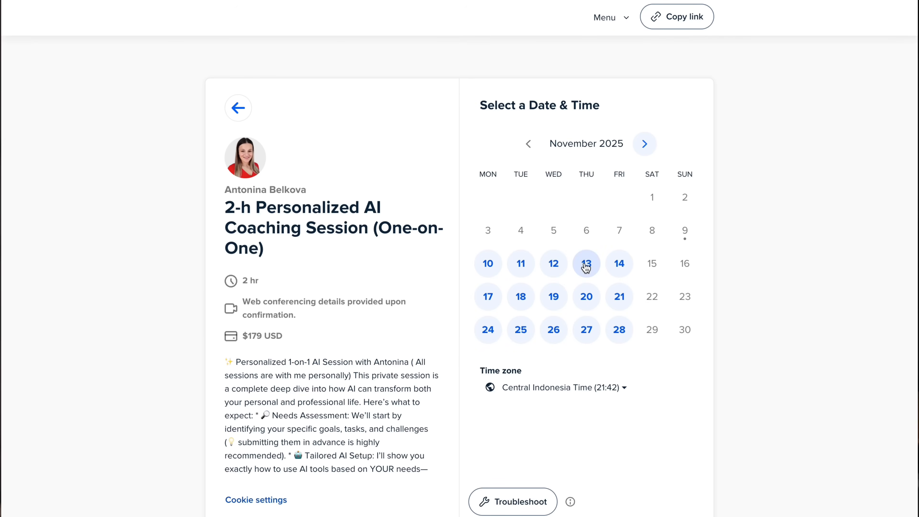
left_click(587, 267)
left_click(710, 304)
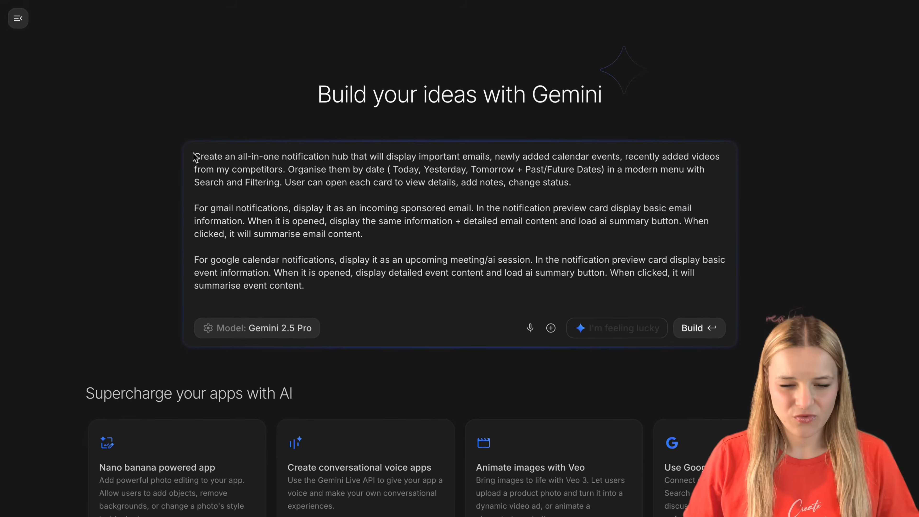
Step: Review the notification hub prompt's general requirements and its instructions for Gmail notification cards and AI email summaries
left_click_drag(171, 152, 269, 164)
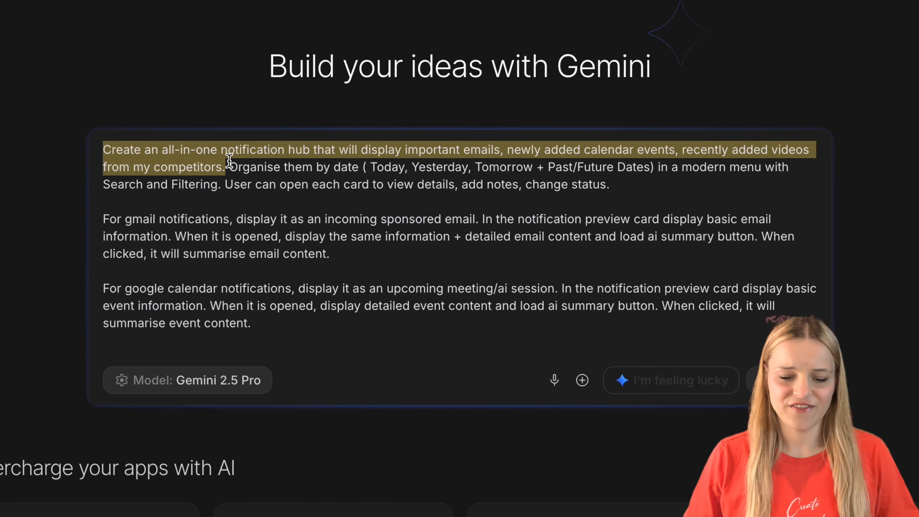
left_click_drag(229, 167, 212, 179)
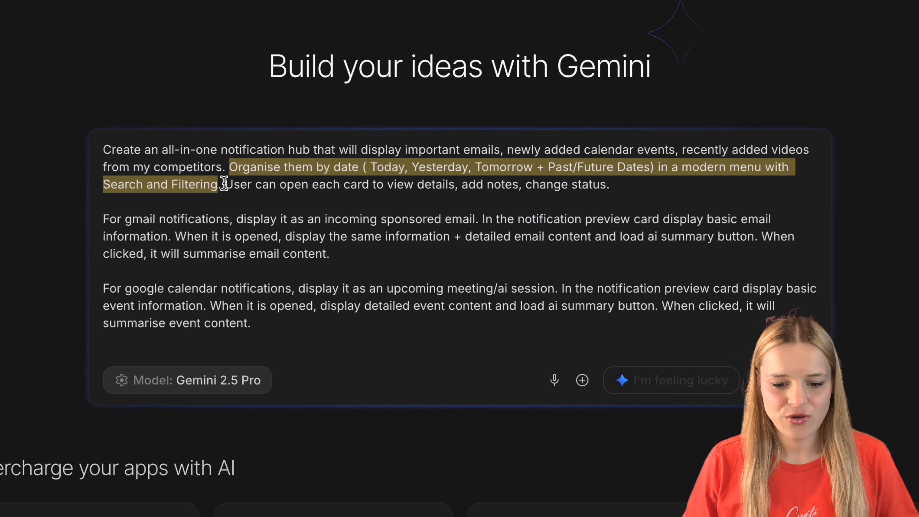
left_click_drag(225, 184, 599, 180)
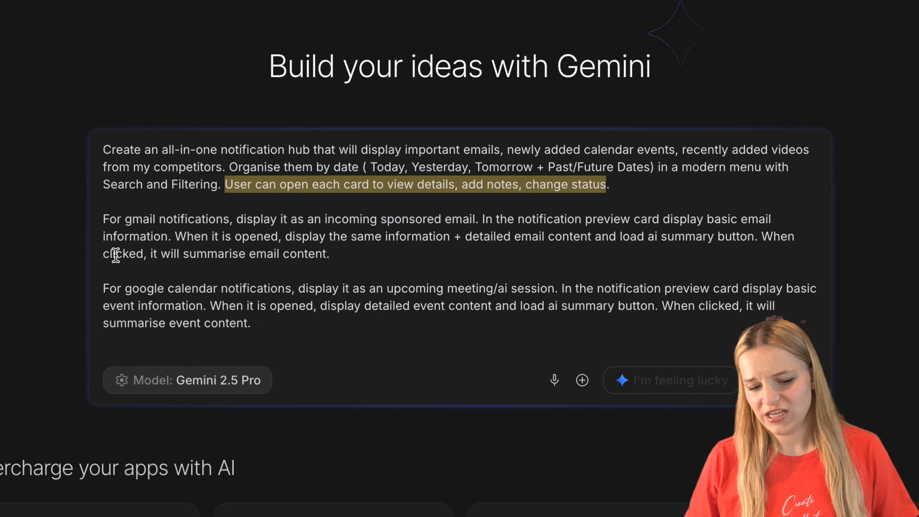
left_click(105, 218)
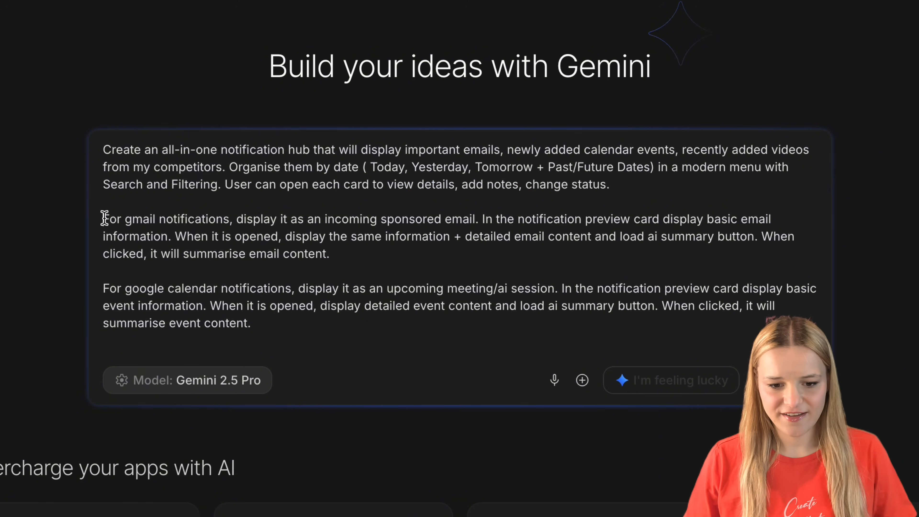
left_click_drag(104, 218, 440, 217)
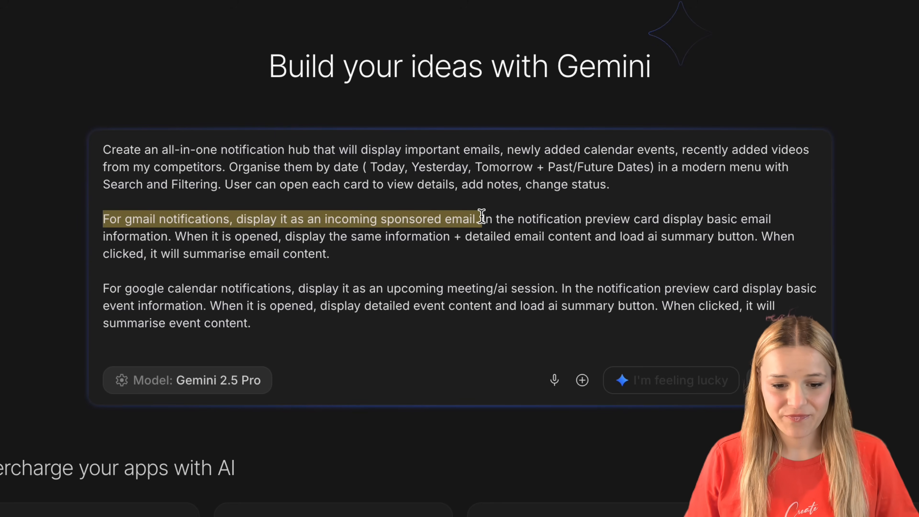
left_click_drag(482, 216, 170, 231)
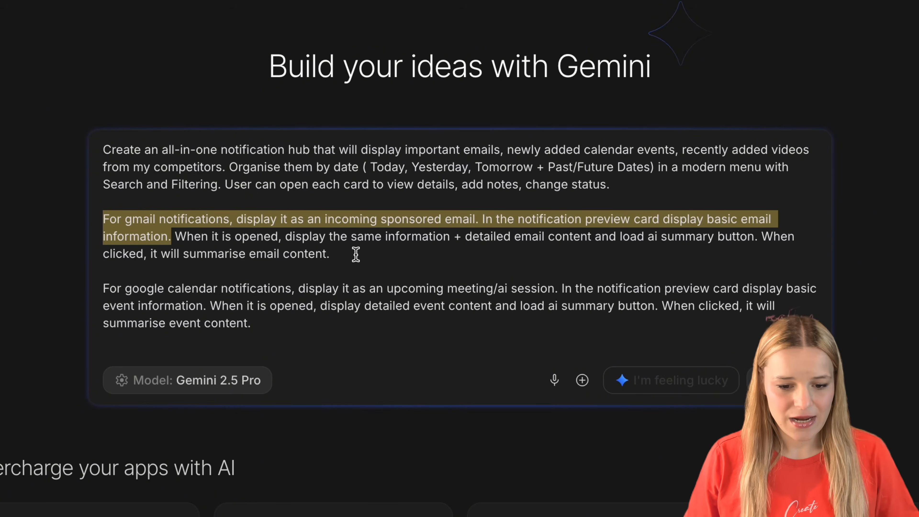
left_click_drag(335, 254, 206, 239)
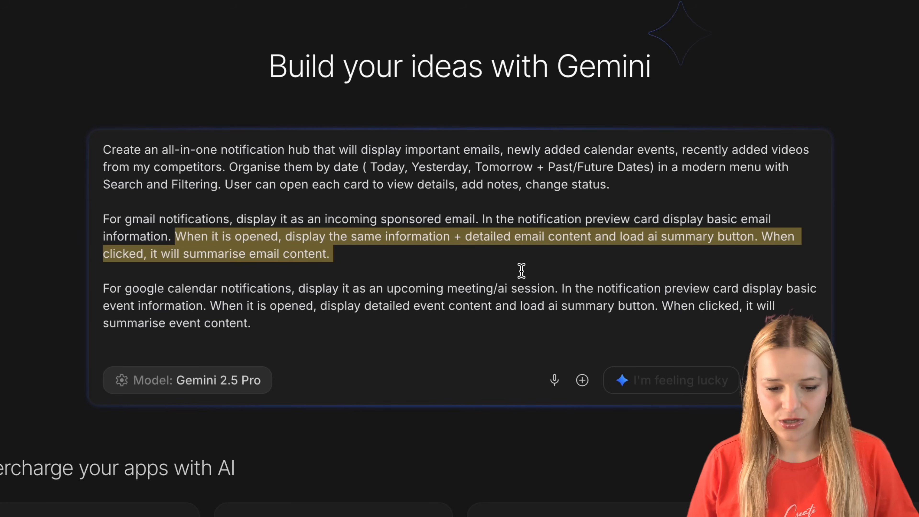
Step: Review the prompt's instructions for Google Calendar notification previews, event details and AI summaries
scroll(522, 271, "down", 1)
scroll(522, 271, "down", 4)
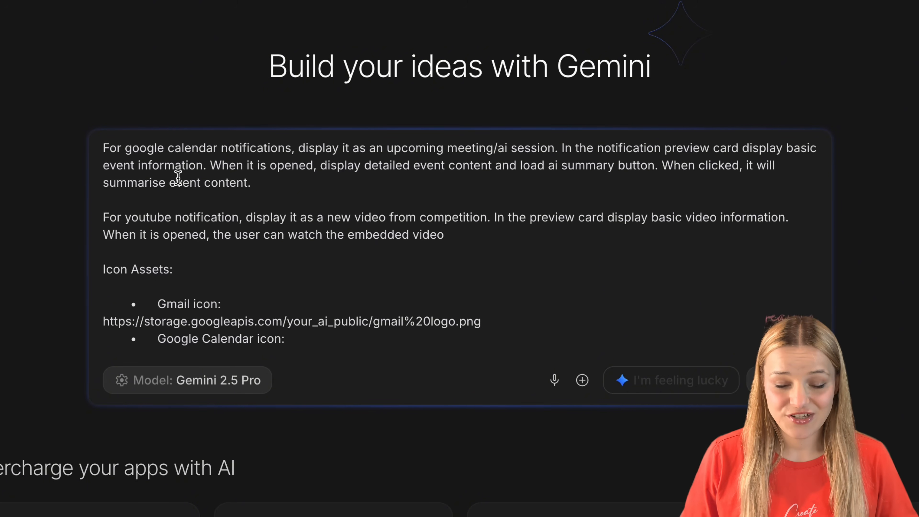
left_click_drag(97, 148, 377, 178)
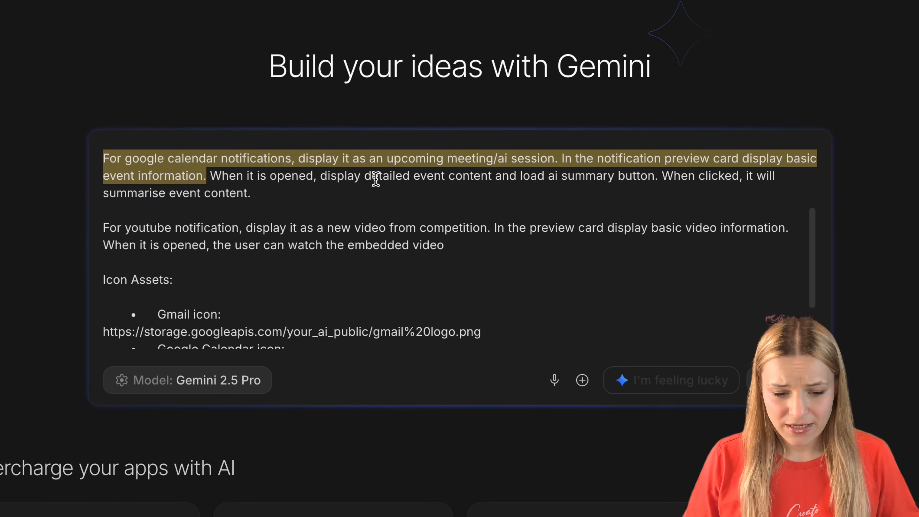
left_click(203, 161)
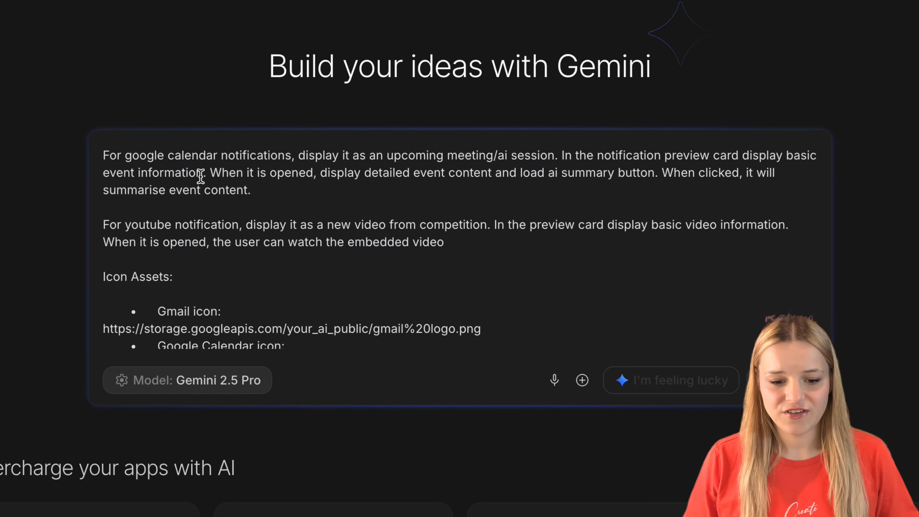
left_click_drag(204, 172, 89, 161)
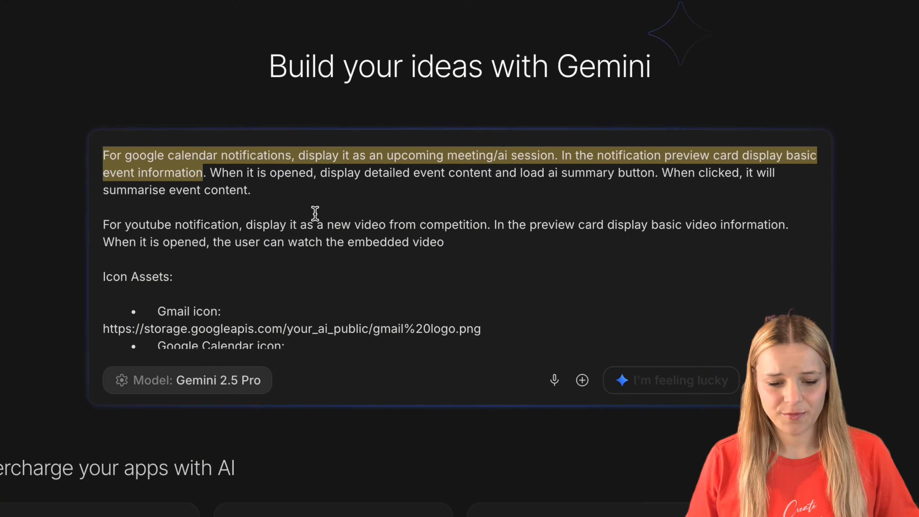
left_click_drag(346, 191, 210, 172)
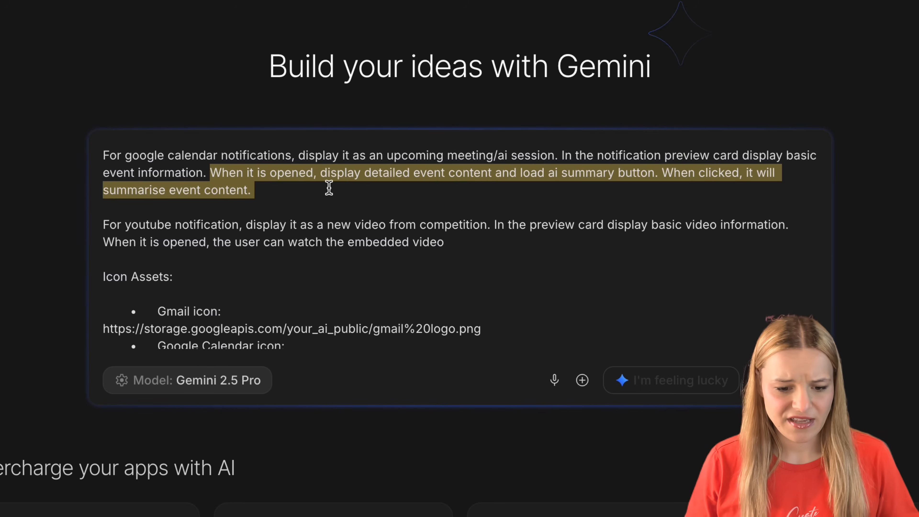
Step: Review the prompt's instructions for YouTube competitor video notifications, including the preview card and embedded video
triple_click(119, 225)
left_click_drag(488, 228, 135, 212)
left_click(488, 223)
left_click(545, 248)
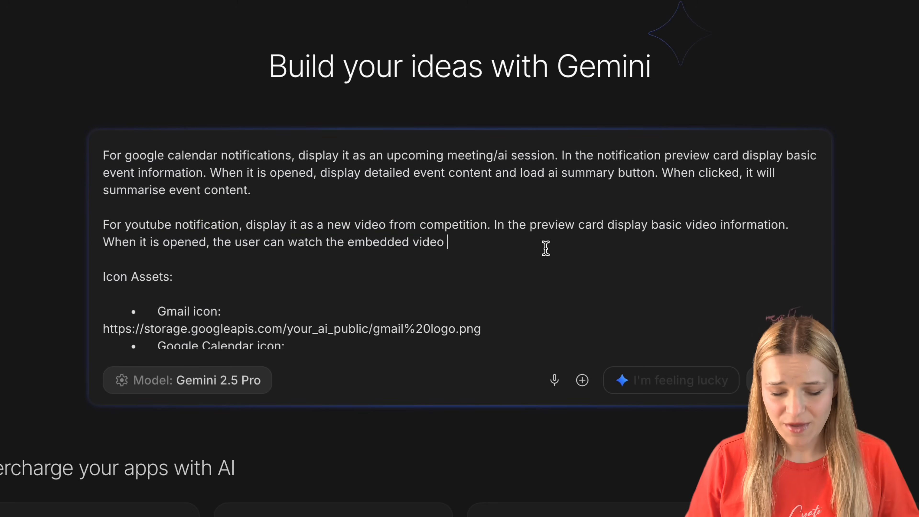
left_click_drag(546, 249, 493, 216)
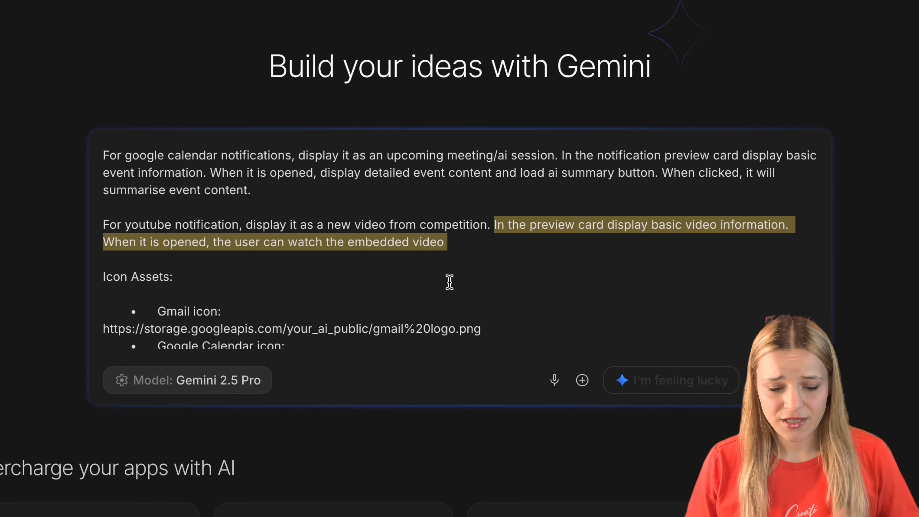
Step: Review the Icon Assets section of the prompt with the Gmail, Google Calendar and YouTube icon links
scroll(449, 281, "down", 2)
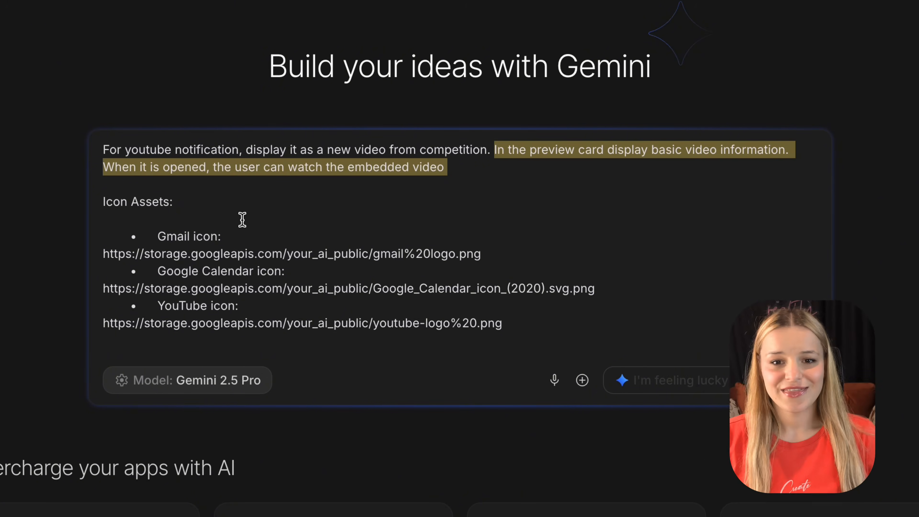
triple_click(239, 203)
left_click(243, 238)
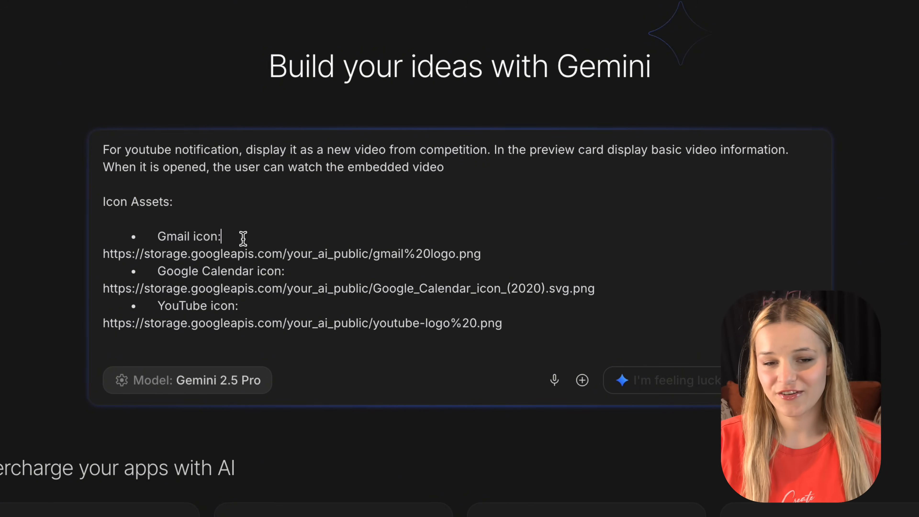
triple_click(243, 238)
triple_click(268, 270)
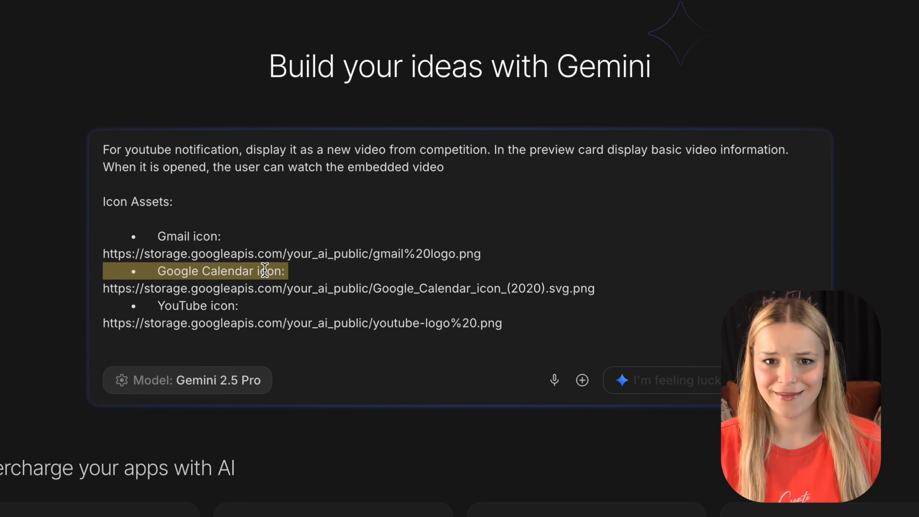
left_click(237, 306)
triple_click(236, 306)
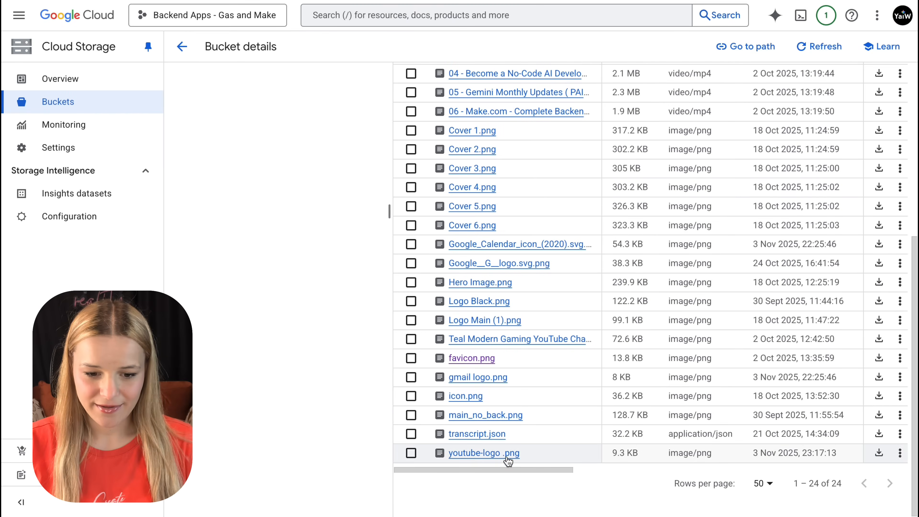
Step: In the Google Cloud Storage bucket, copy the public URL of "youtube-logo .png"
left_click(903, 460)
left_click(902, 459)
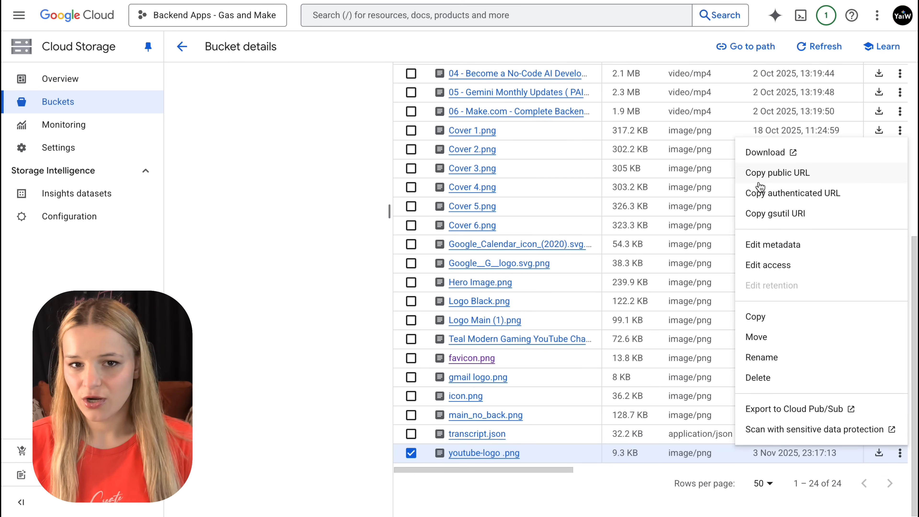
left_click(759, 174)
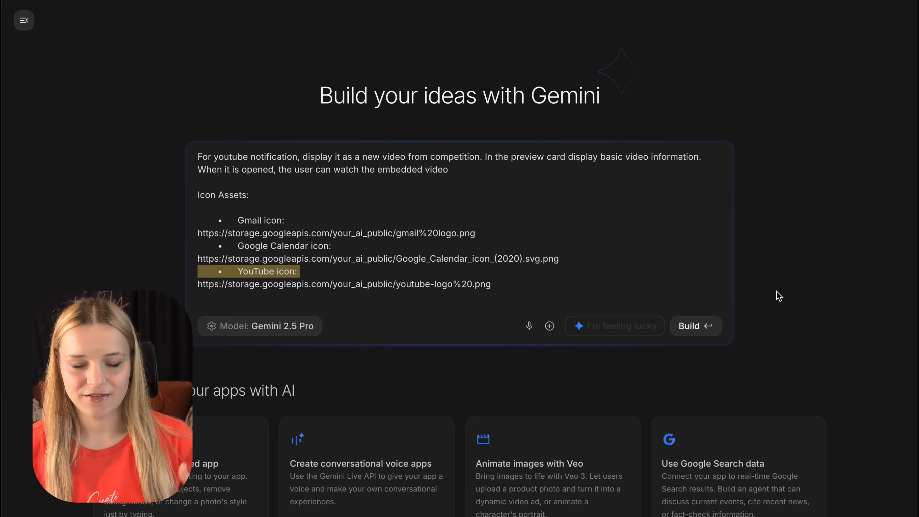
Step: Back in Google AI Studio, build the notification hub app from the prompt with Gemini 2.5 Pro
left_click(689, 327)
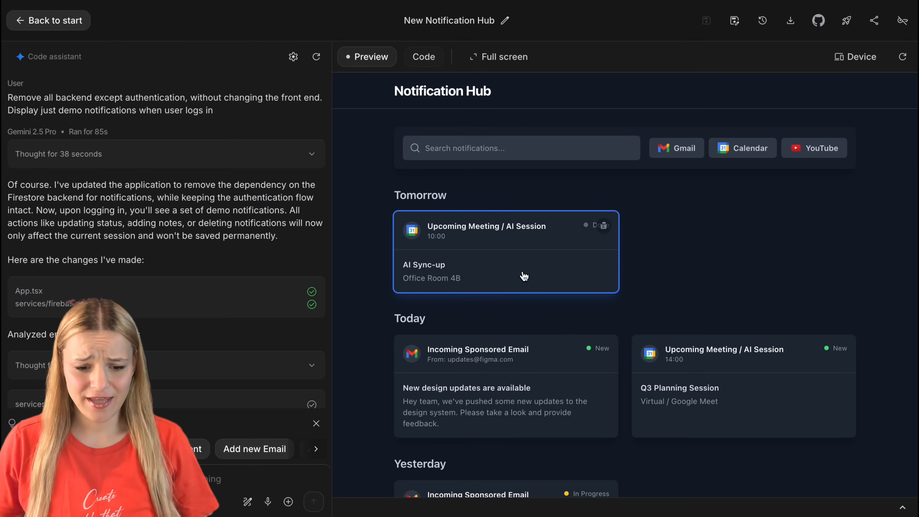
Step: Open tomorrow's AI Sync-up calendar notification in the preview, review its event details down to the notes field, and close it
left_click(524, 274)
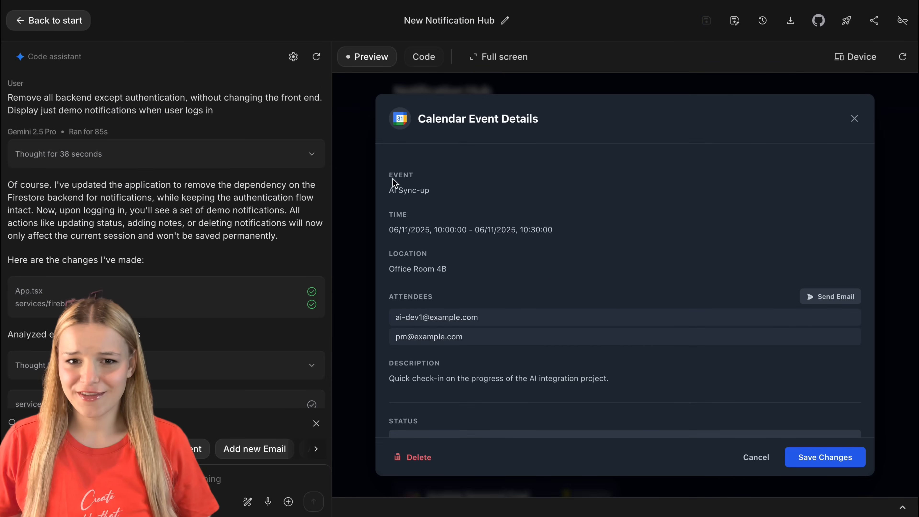
scroll(511, 363, "down", 6)
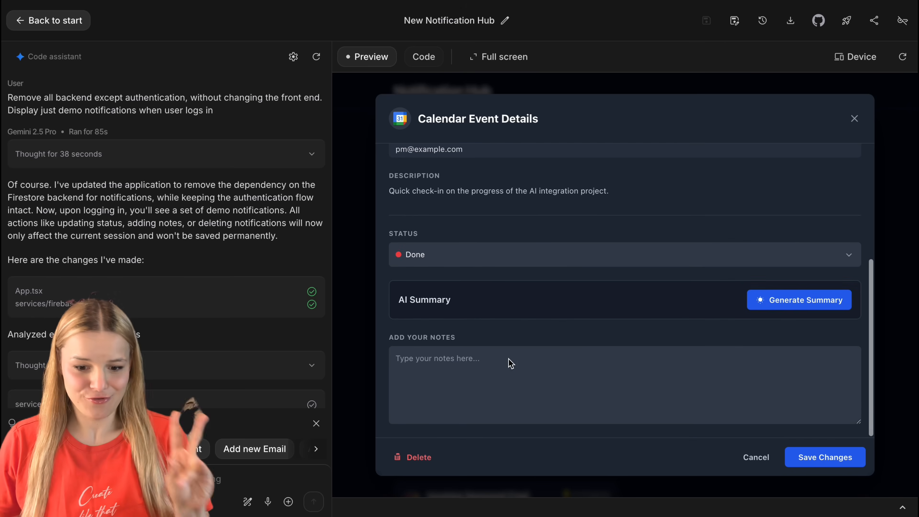
left_click(913, 331)
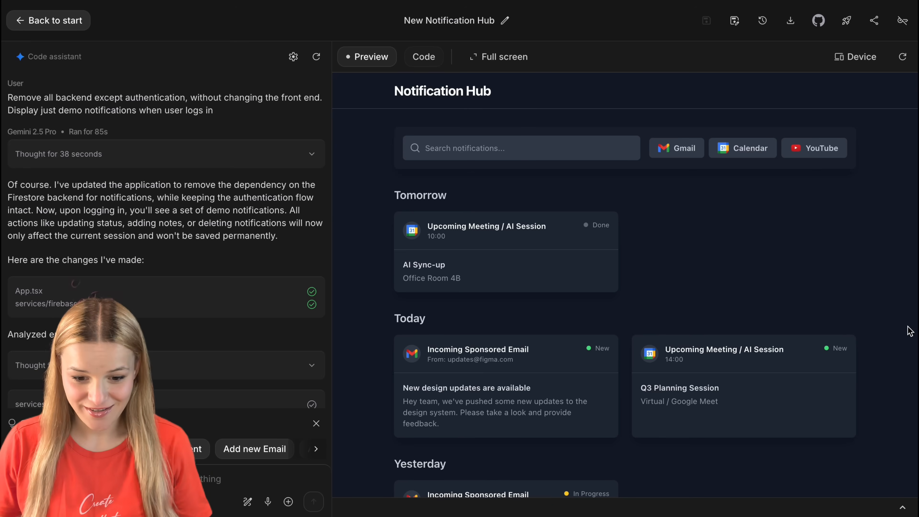
Step: Review the details of the "New design updates are available" email and the "The Future of AI: Top 5 Trends to Watch in 2024" competitor video
scroll(890, 351, "down", 1)
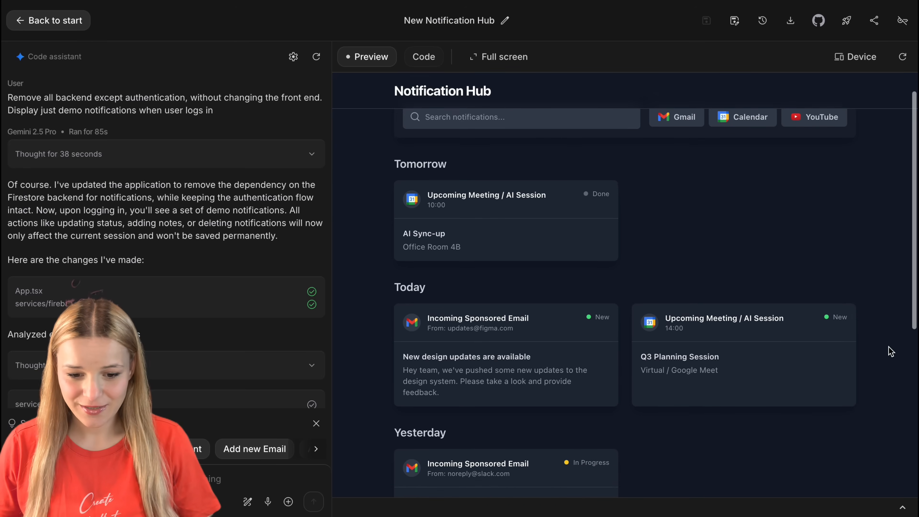
scroll(630, 283, "down", 3)
left_click(575, 278)
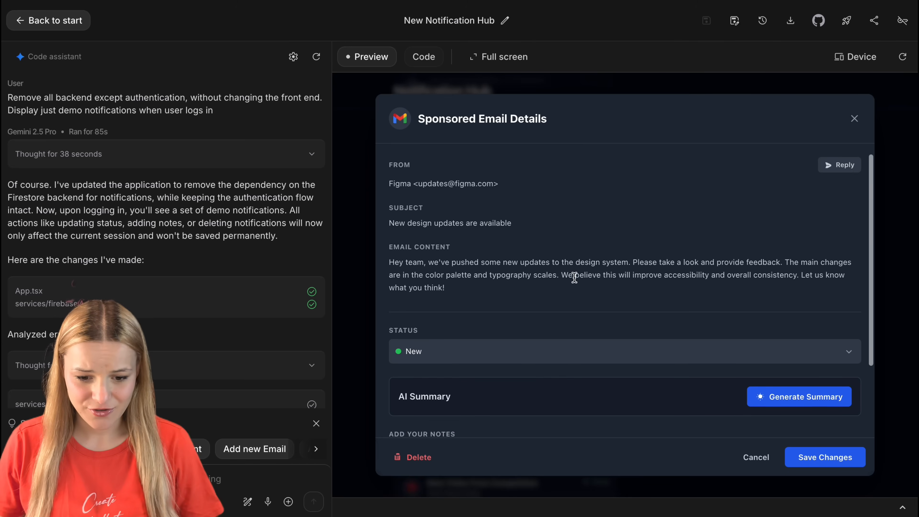
scroll(575, 278, "down", 3)
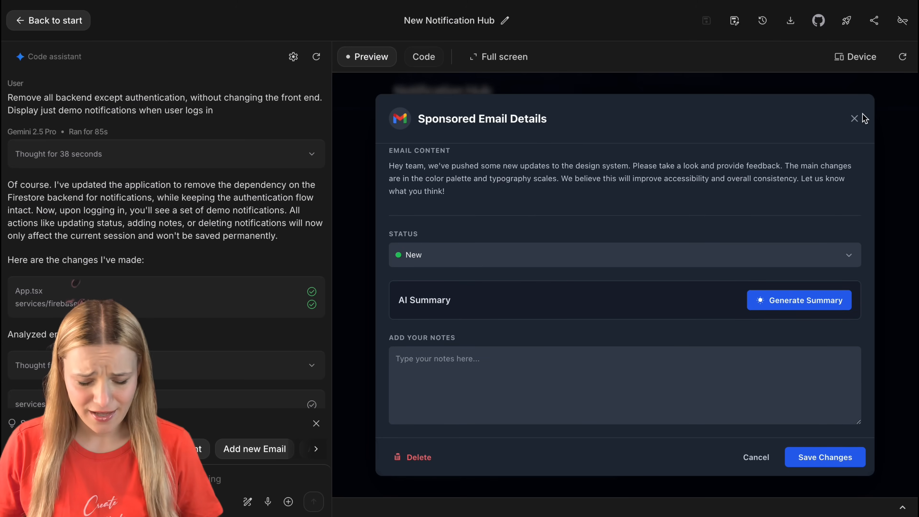
left_click(854, 121)
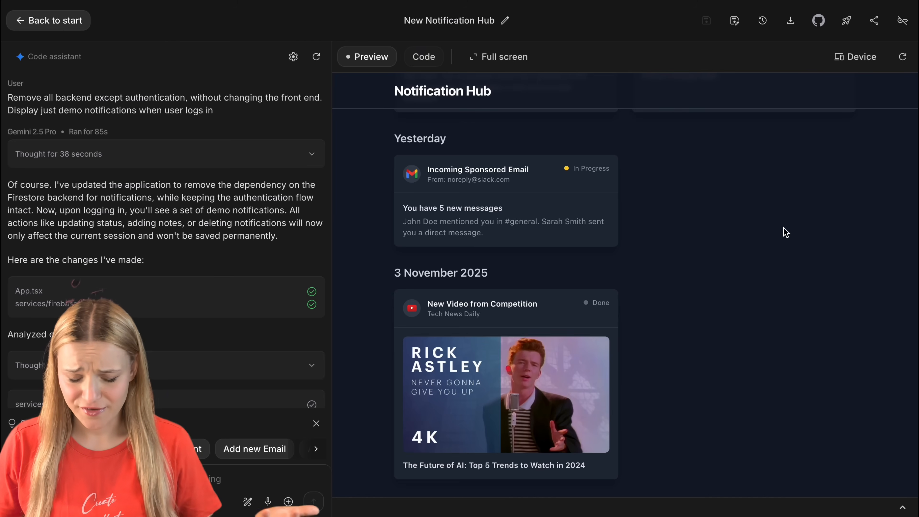
left_click(545, 356)
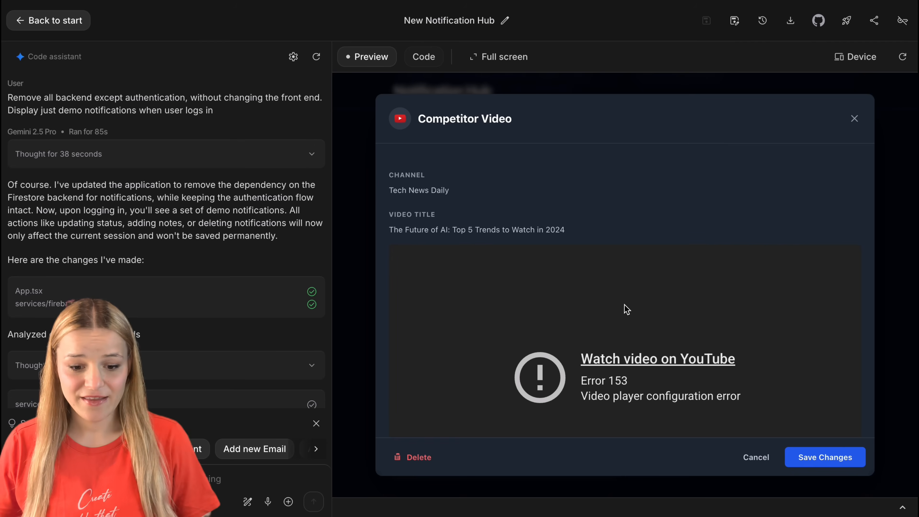
scroll(625, 306, "down", 5)
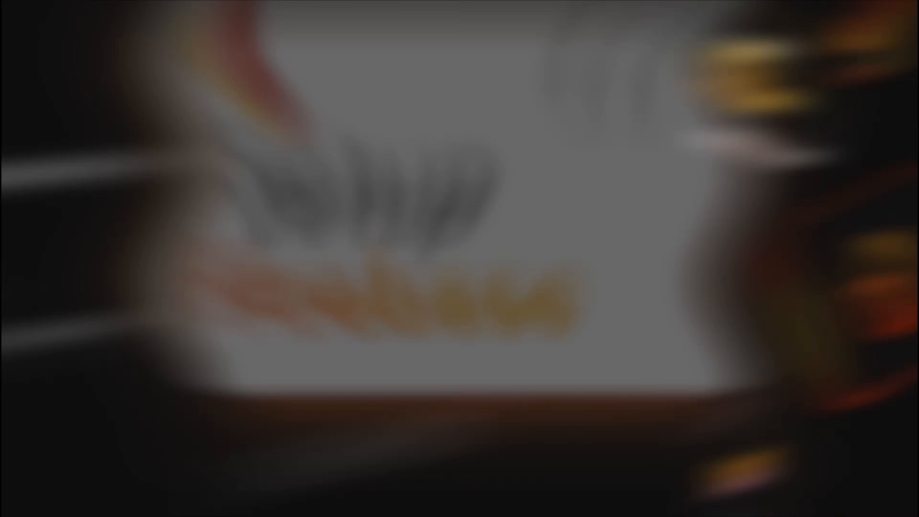
Step: In Firebase, create a project named Notification Hub and register a web app with the nickname Notification Hub
type("Notification Hub")
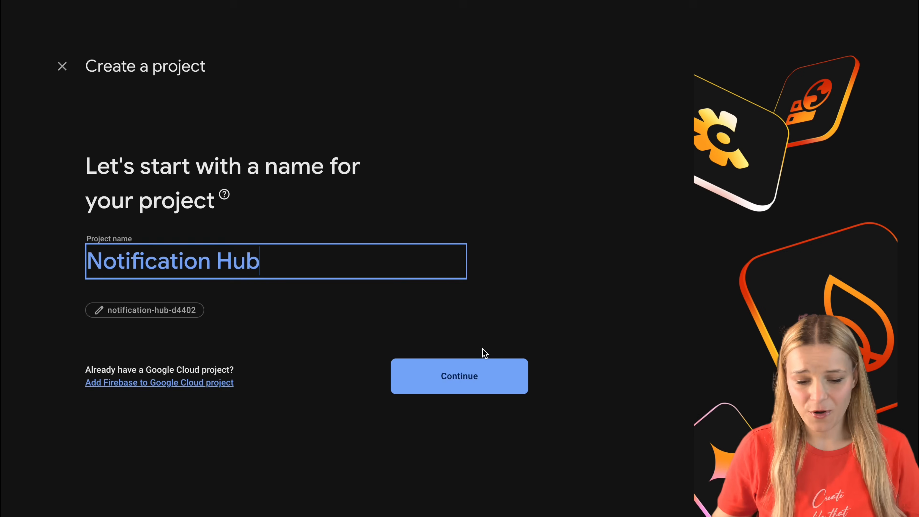
left_click(484, 366)
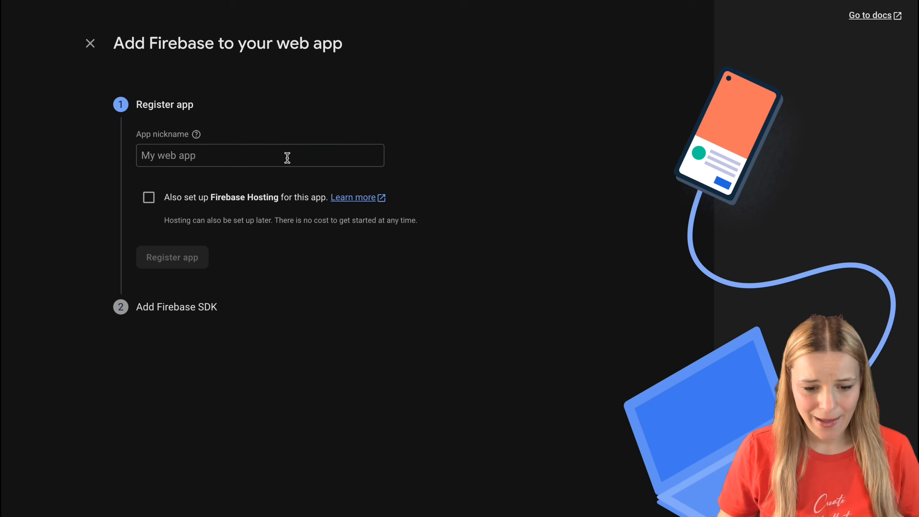
left_click(285, 156)
type("Notification Hub")
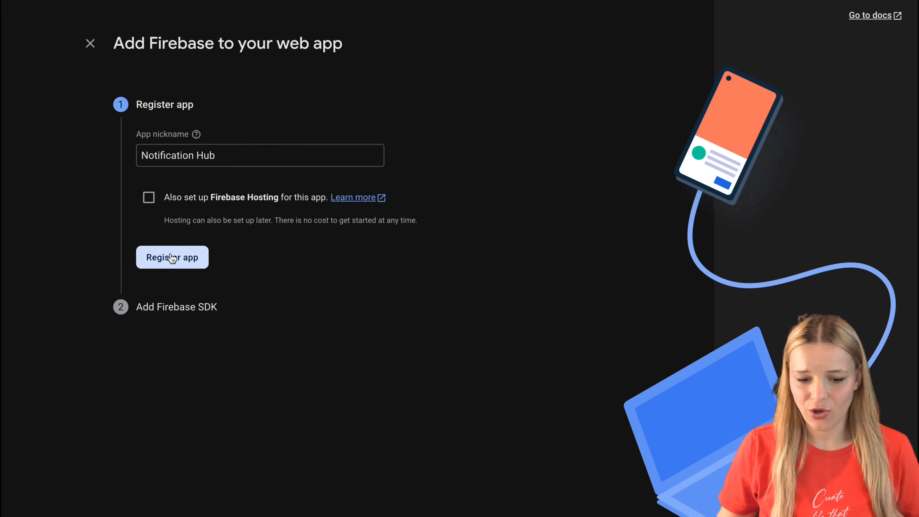
left_click(172, 257)
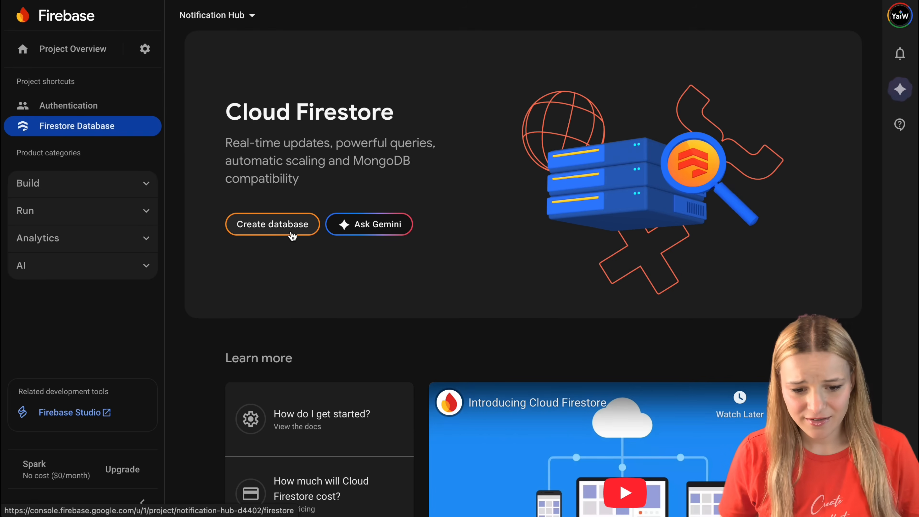
Step: Start creating a Cloud Firestore database for the Notification Hub project
left_click(292, 233)
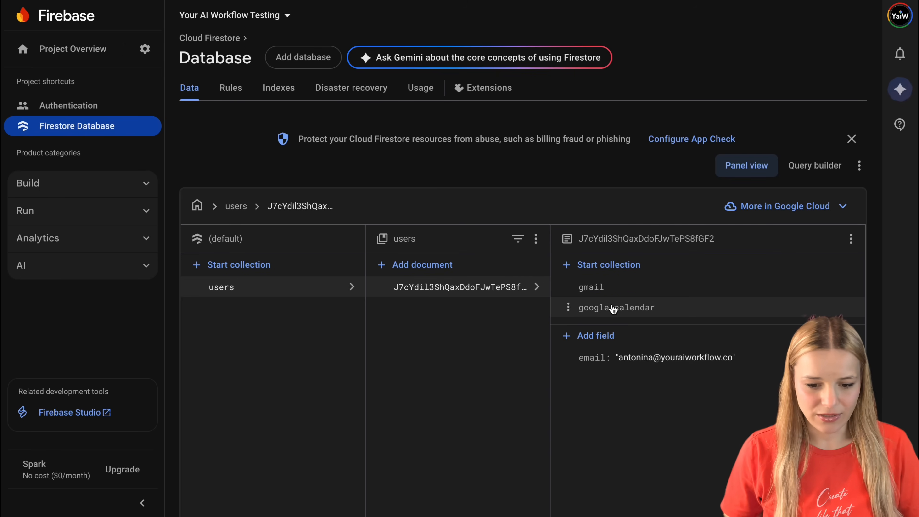
Step: Replace the Firestore security rules with owner-only access rules for users and their gmail, youtube and google_calendar subcollections, review each subcollection block, and publish them
scroll(611, 309, "down", 1)
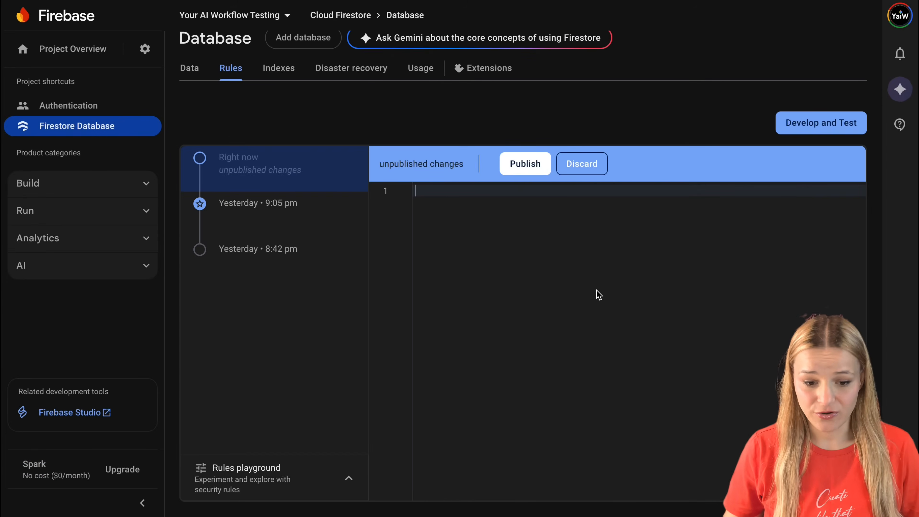
scroll(596, 289, "down", 5)
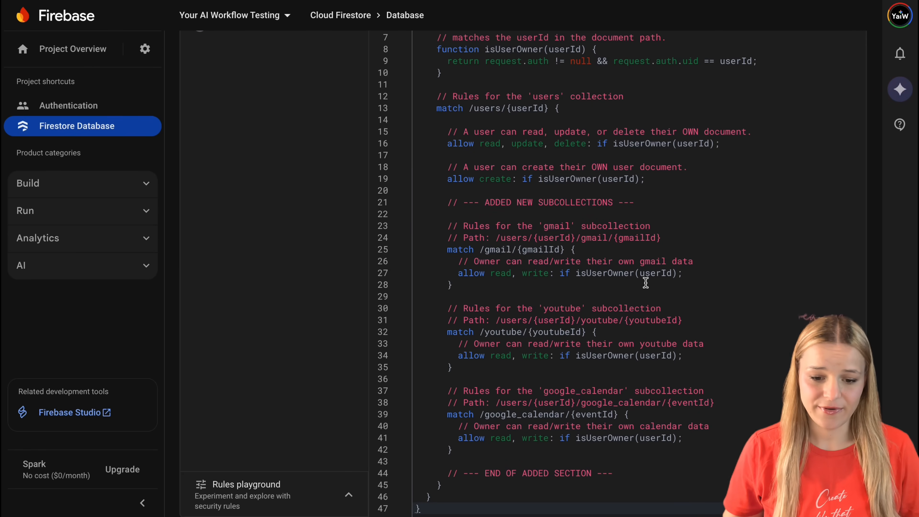
left_click_drag(480, 250, 690, 292)
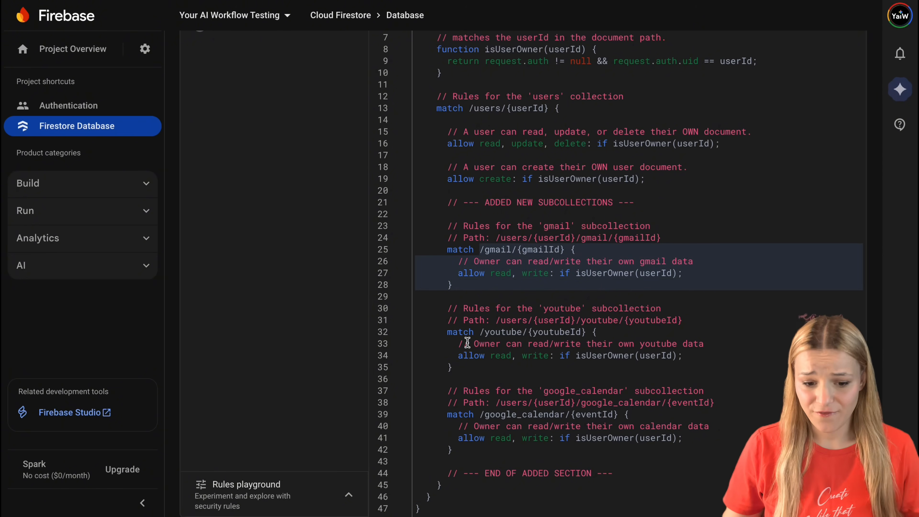
left_click_drag(448, 342, 438, 281)
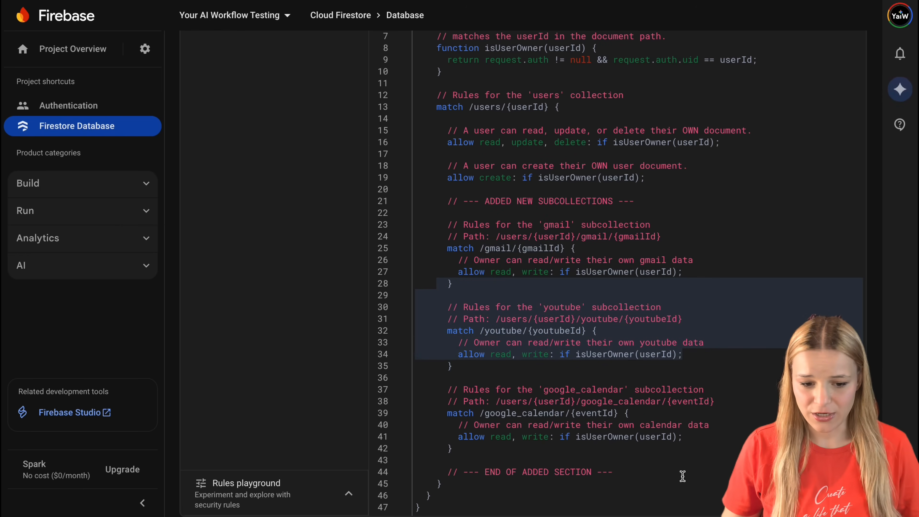
left_click_drag(707, 448, 463, 363)
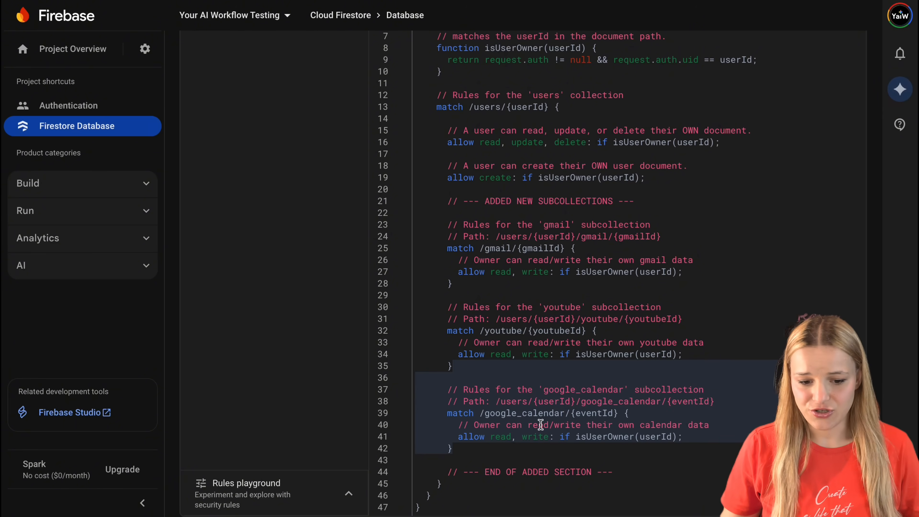
scroll(555, 231, "up", 6)
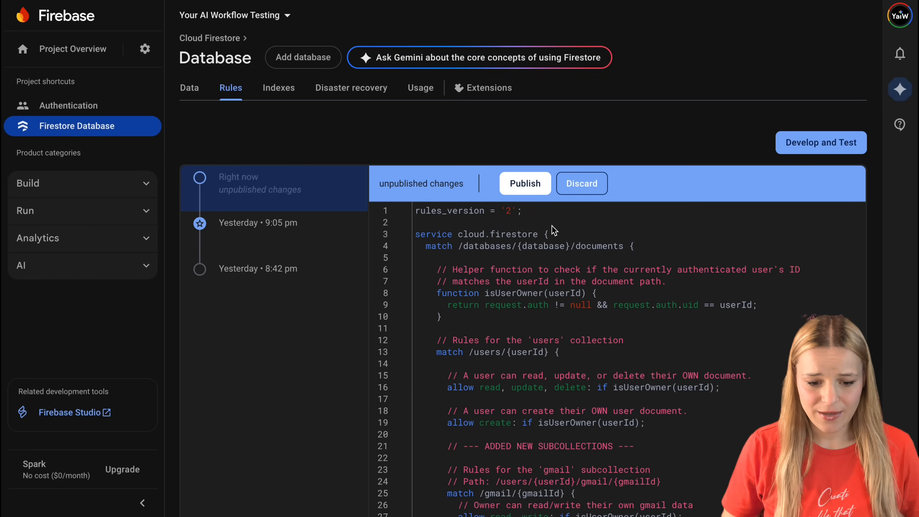
left_click(533, 192)
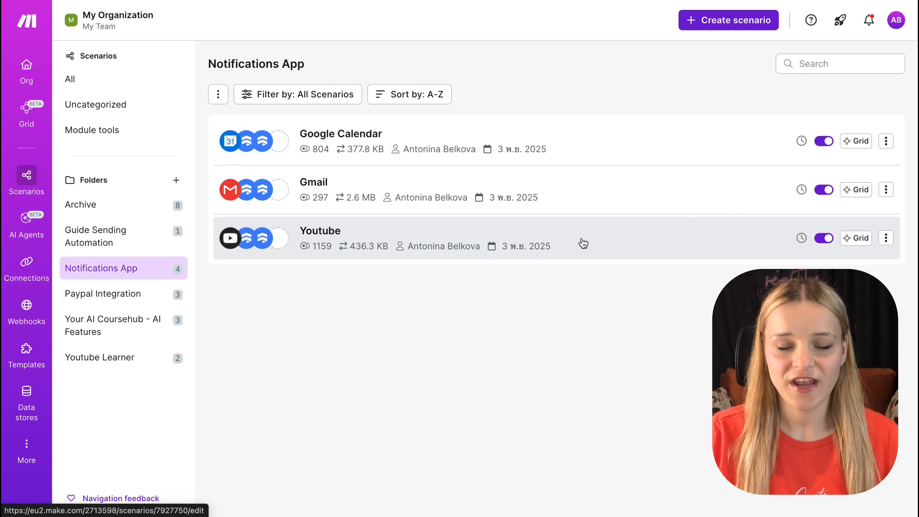
Step: Switch to Make and open the Youtube scenario from the Notifications App folder
left_click(583, 244)
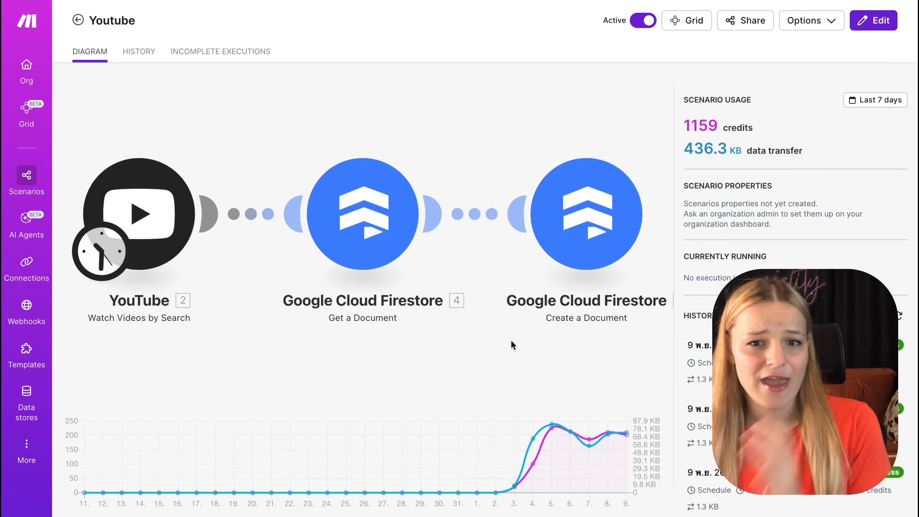
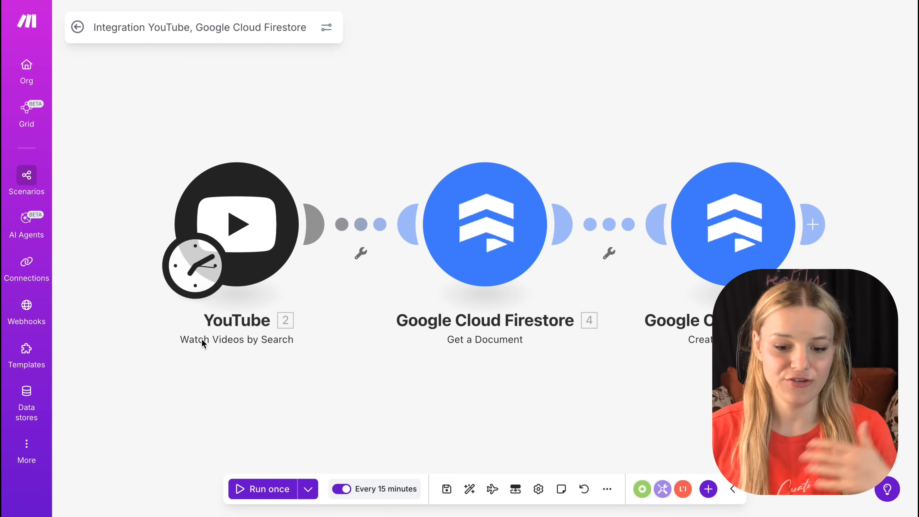
Step: Review the YouTube trigger module's video search query and browse the matching search results on YouTube
left_click(267, 239)
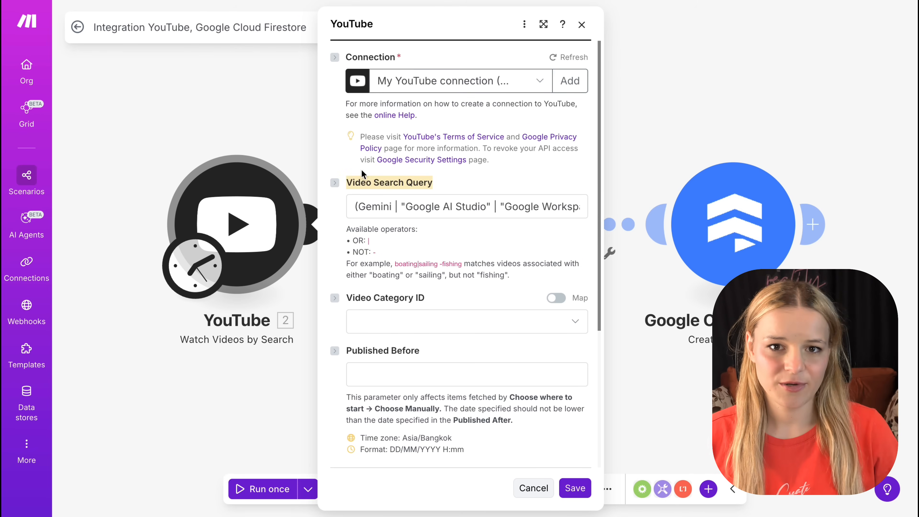
left_click(435, 212)
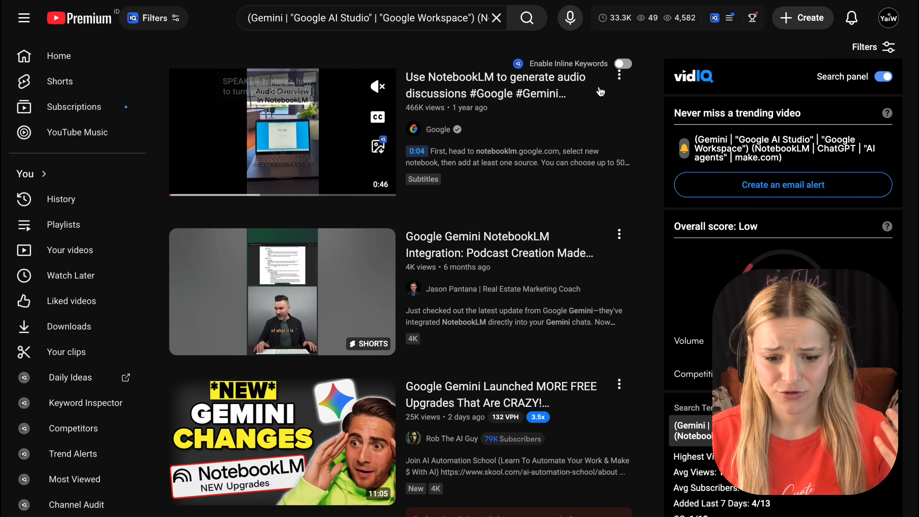
scroll(512, 177, "down", 8)
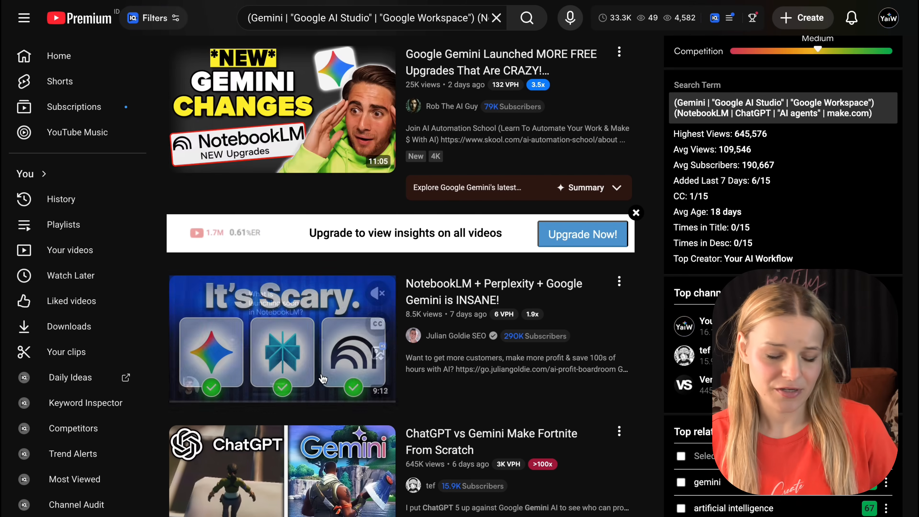
scroll(323, 379, "down", 3)
scroll(323, 379, "down", 15)
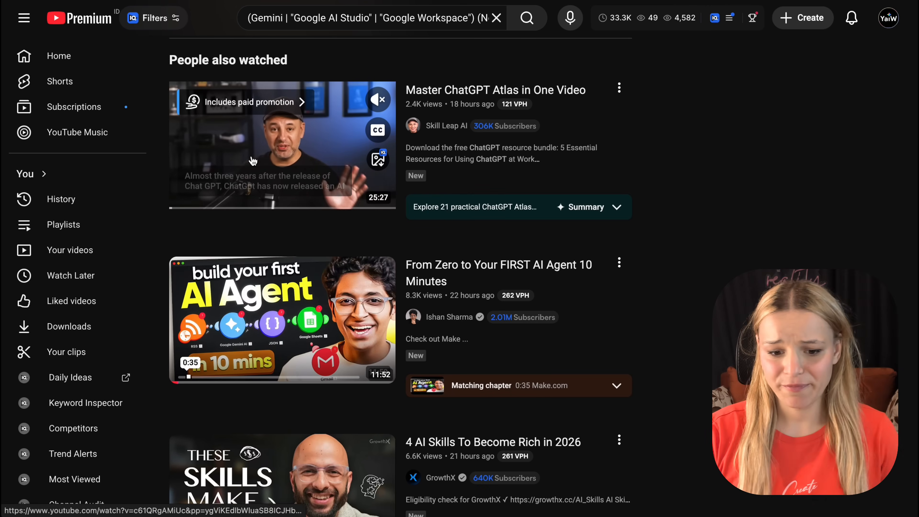
key("ctrl+shift+Tab")
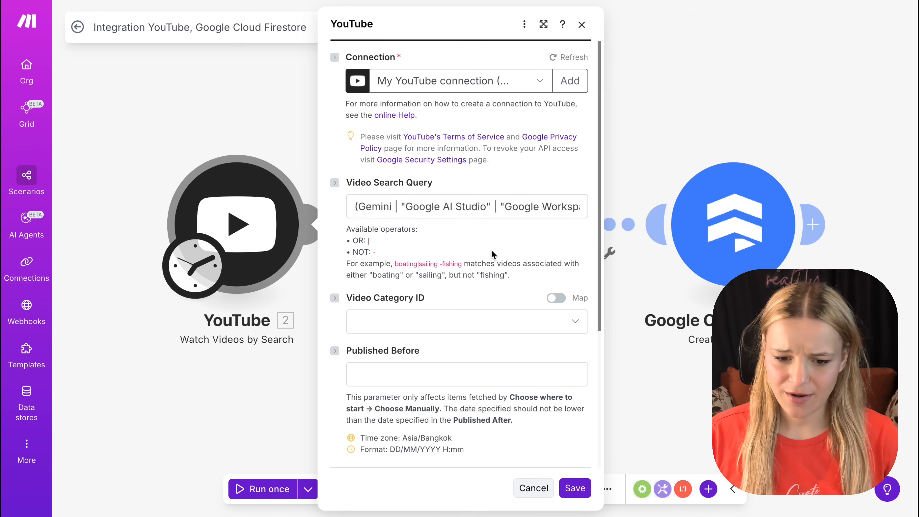
Step: Check the YouTube module's Published After date and result limit, and save the module
scroll(489, 258, "down", 5)
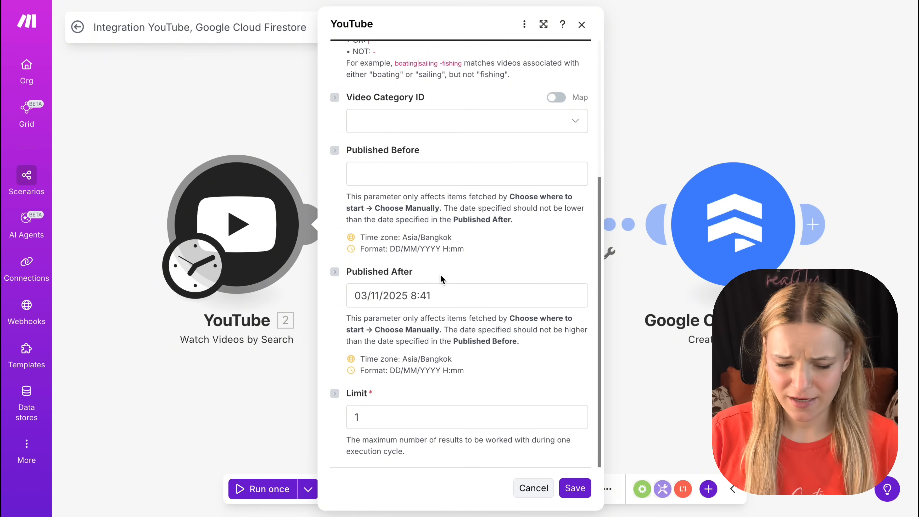
left_click(438, 295)
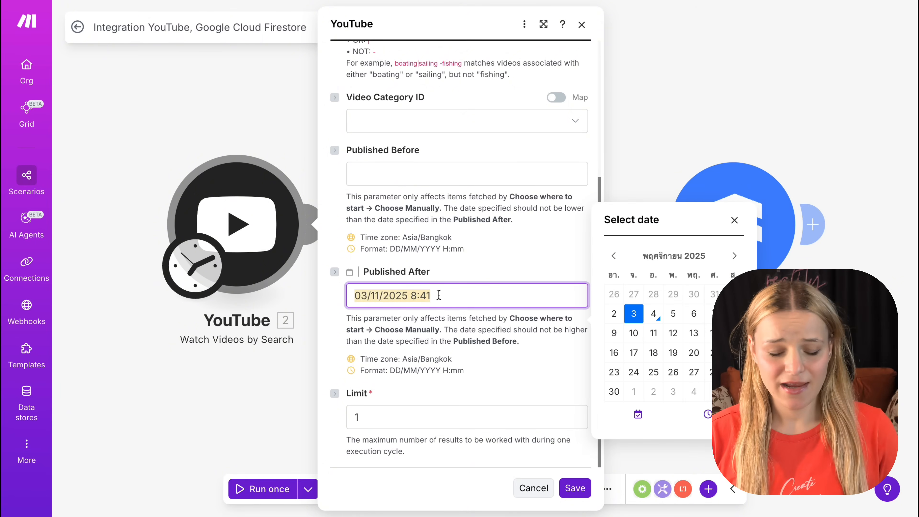
left_click(453, 409)
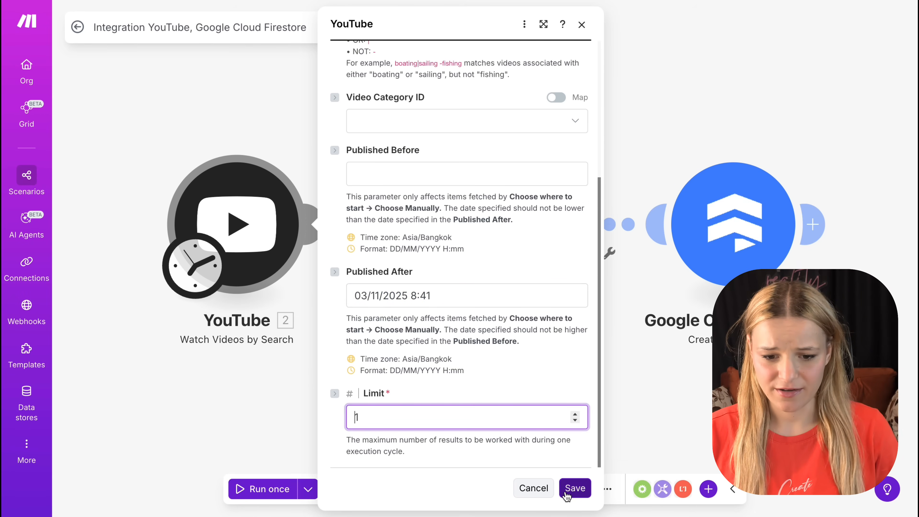
left_click(572, 488)
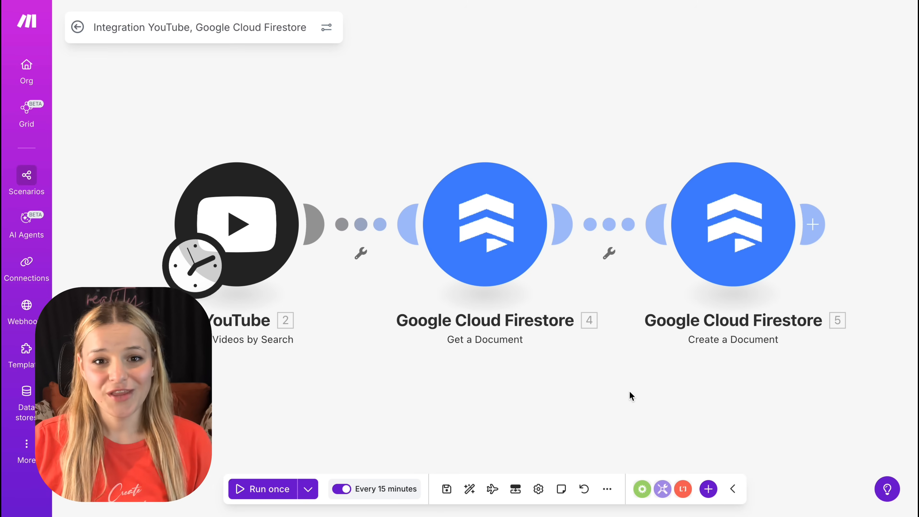
Step: Open the Get a Document Firestore module and start adding a new connection
left_click(497, 242)
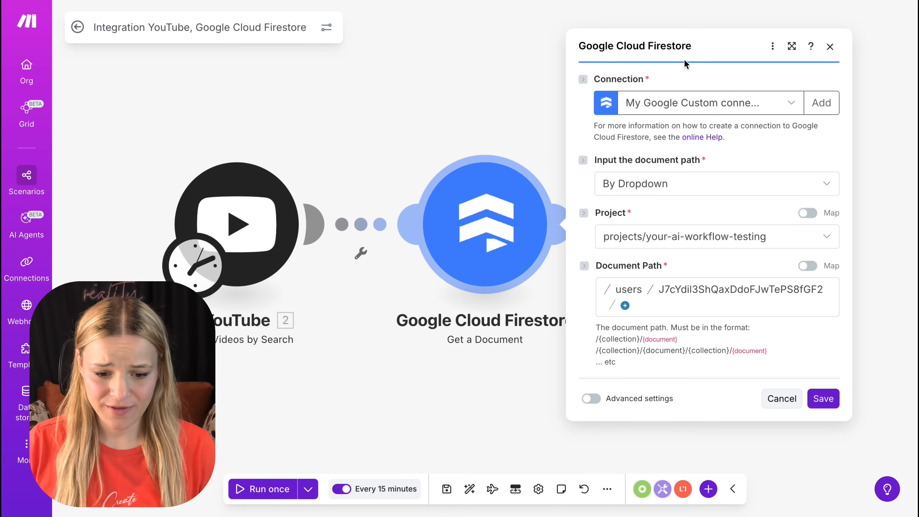
left_click(826, 102)
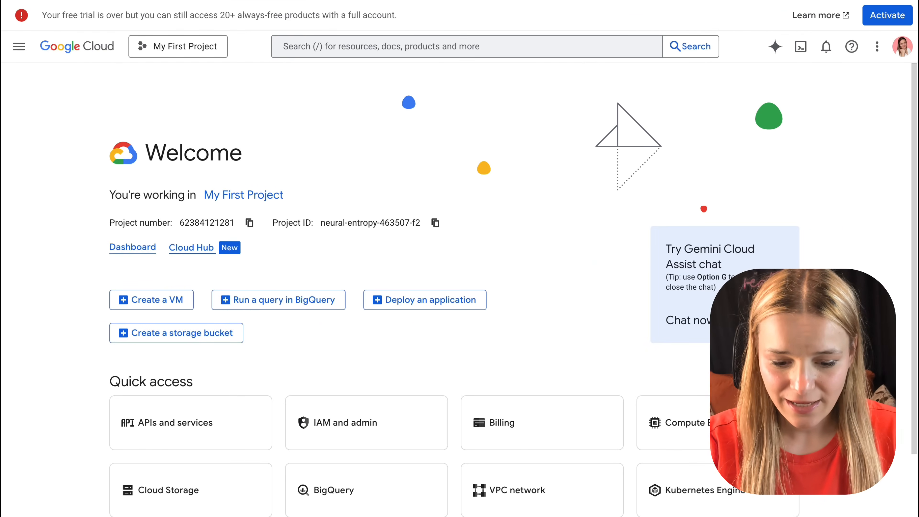
Step: Switch to Google Cloud and enable the Google Cloud Firestore API from the API library for My First Project
left_click(19, 46)
mouse_move(22, 50)
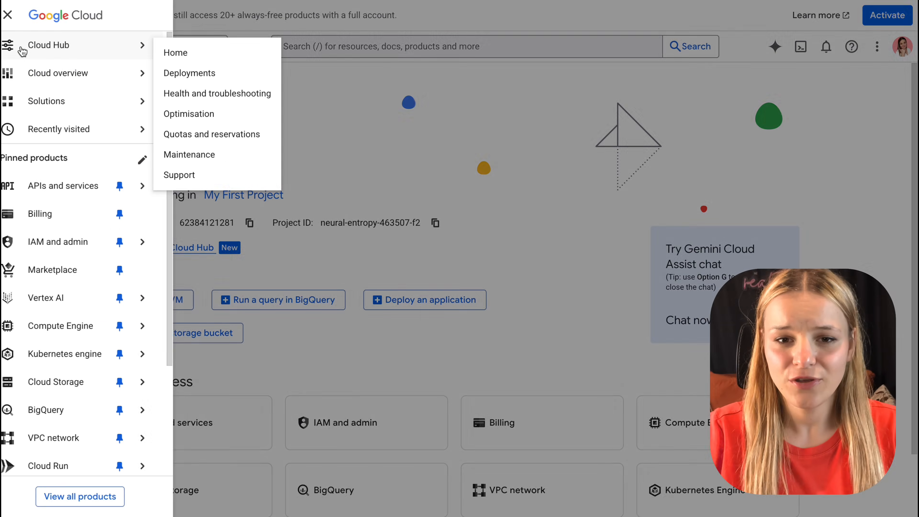
mouse_move(93, 189)
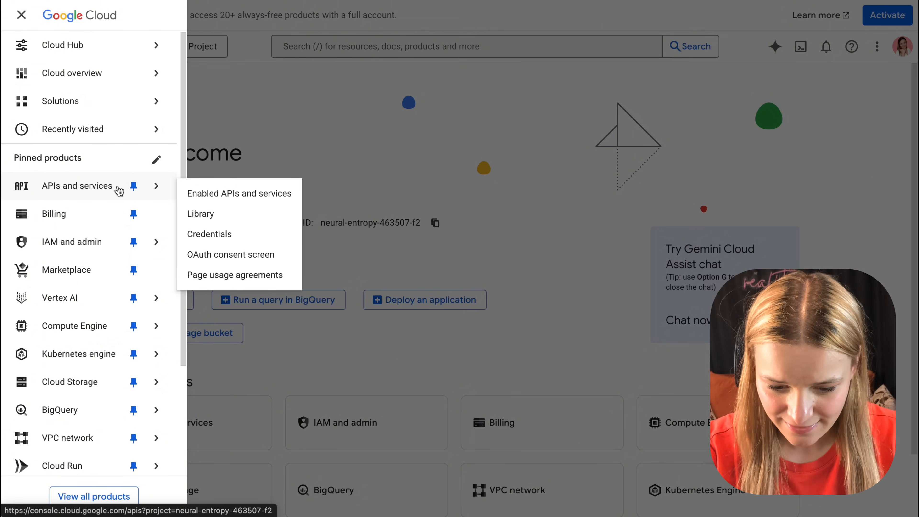
left_click(253, 196)
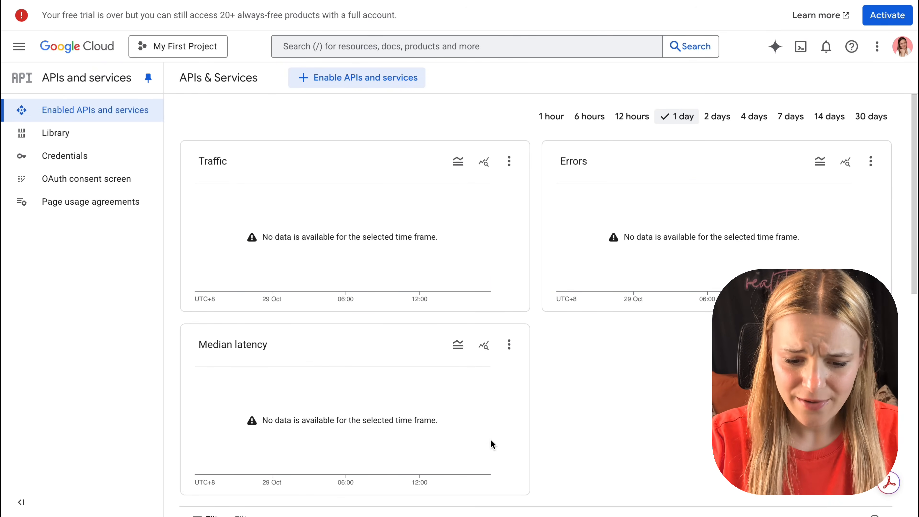
left_click(61, 143)
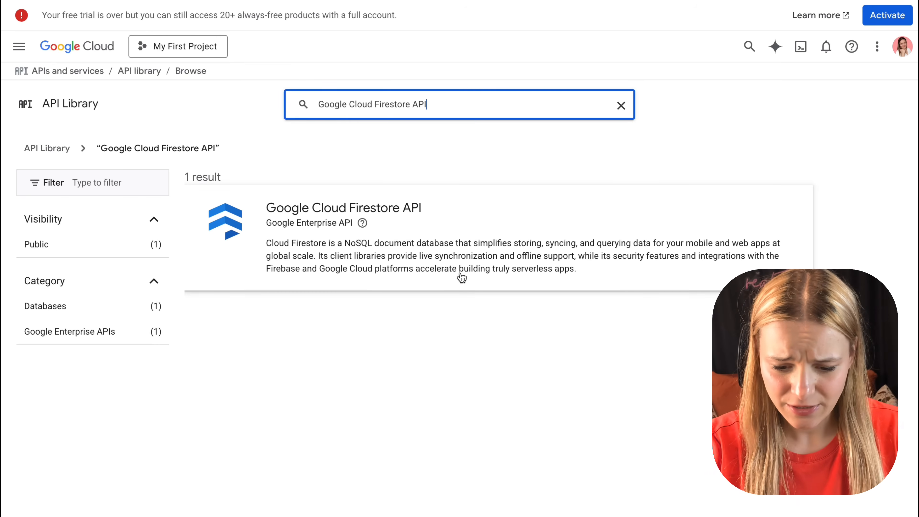
left_click(453, 263)
left_click(132, 213)
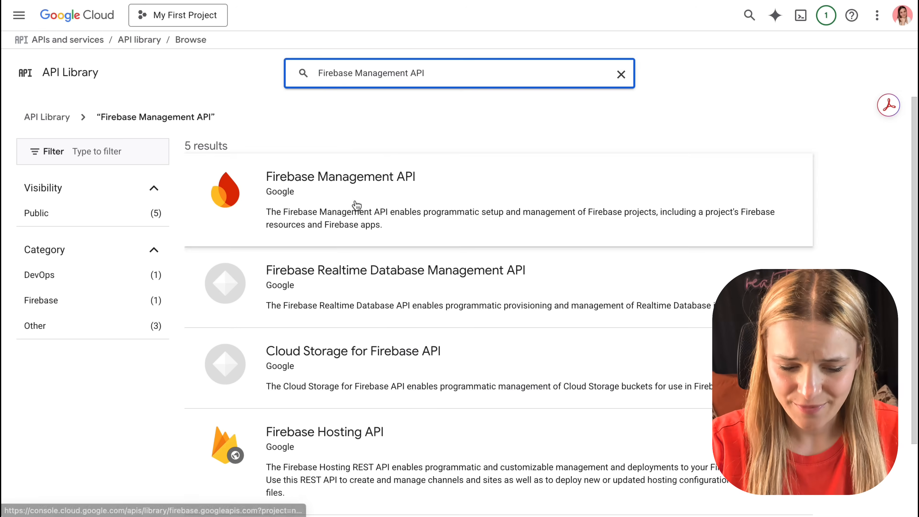
left_click(355, 204)
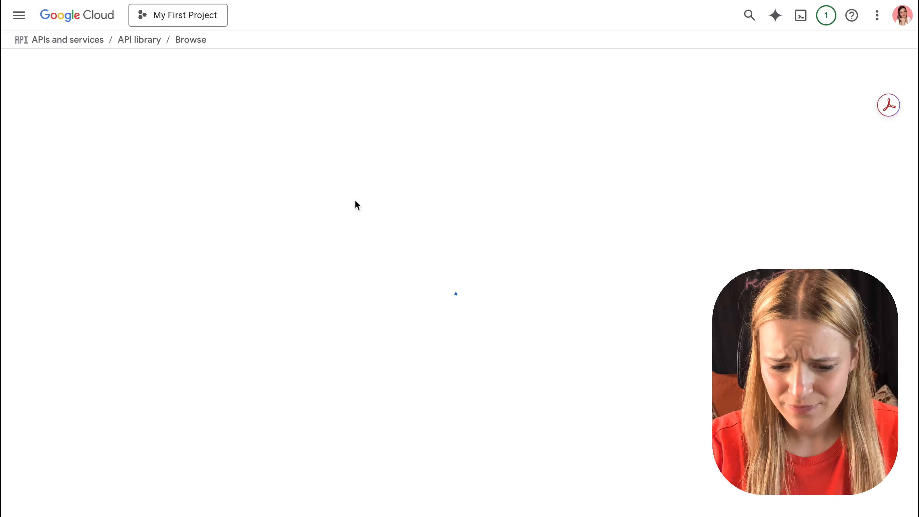
left_click(145, 195)
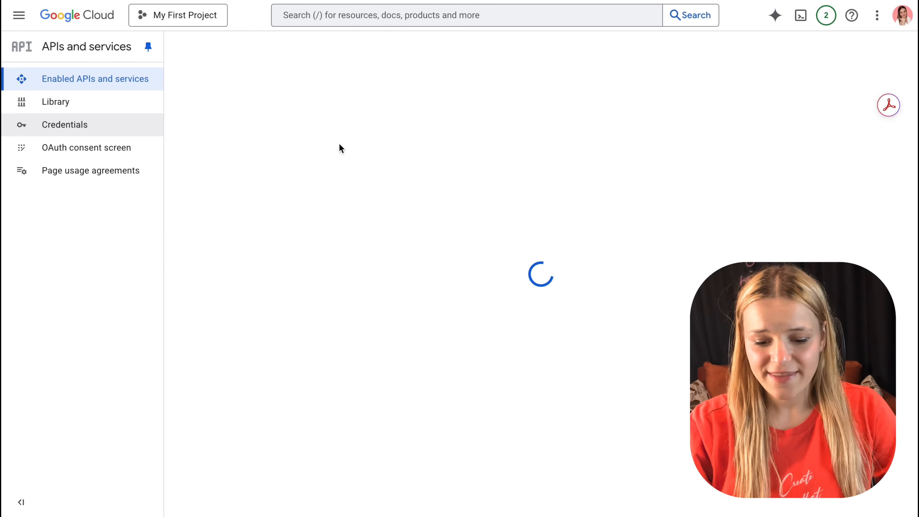
Step: Add the account's e-mail address as a test user in the OAuth consent audience settings and save it
left_click(110, 148)
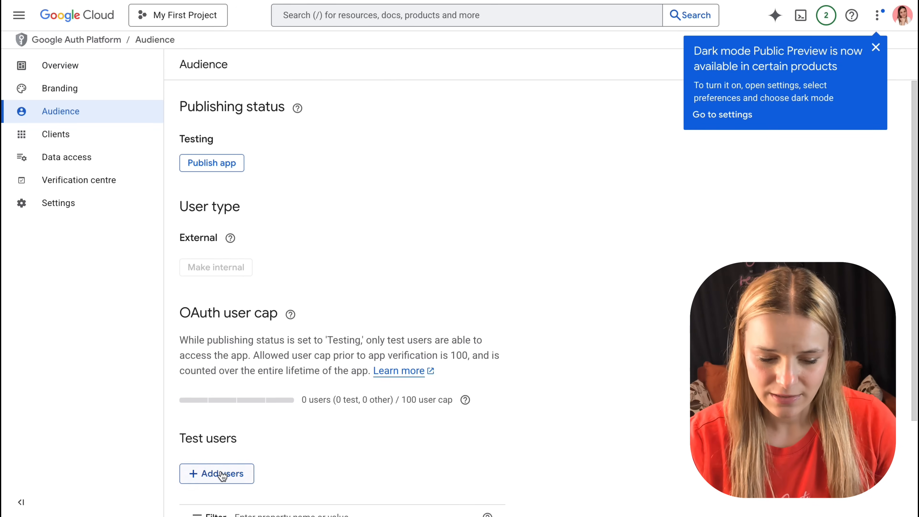
left_click(222, 474)
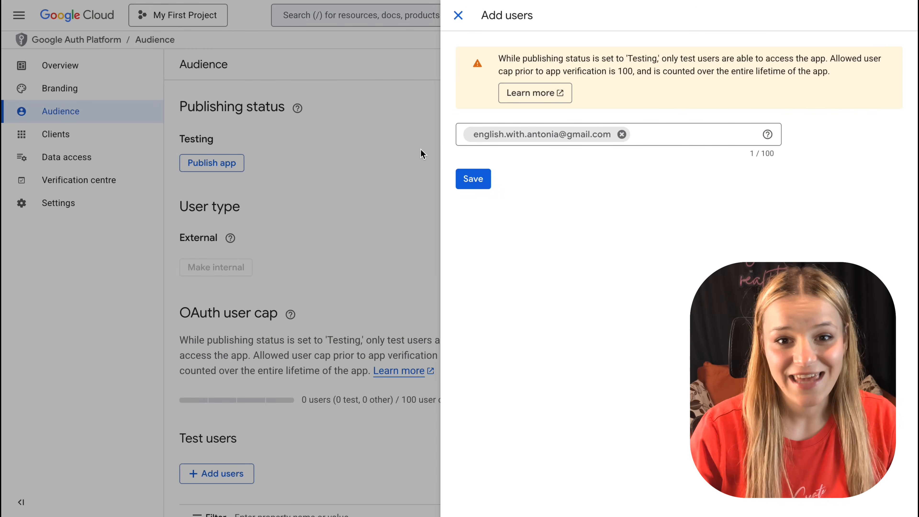
left_click(471, 179)
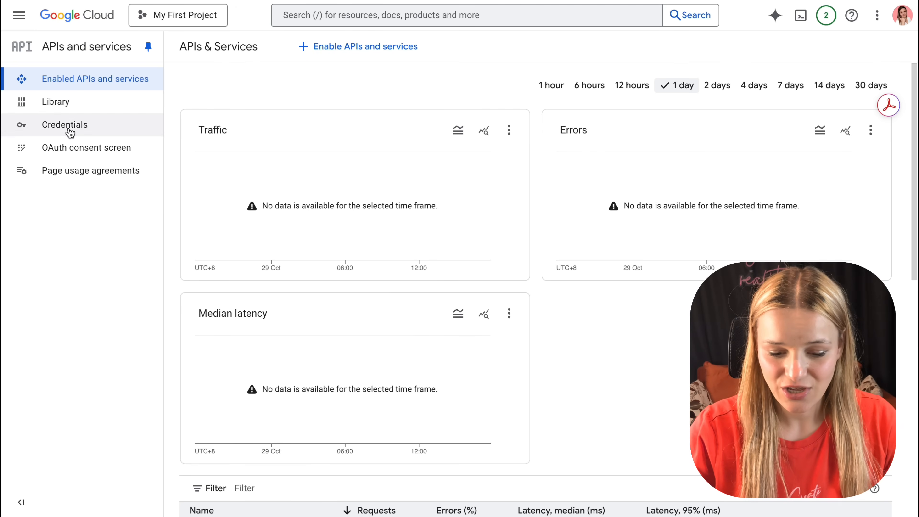
Step: Start a new OAuth client ID with application type Web application and name it Your AI Coursehub
left_click(67, 128)
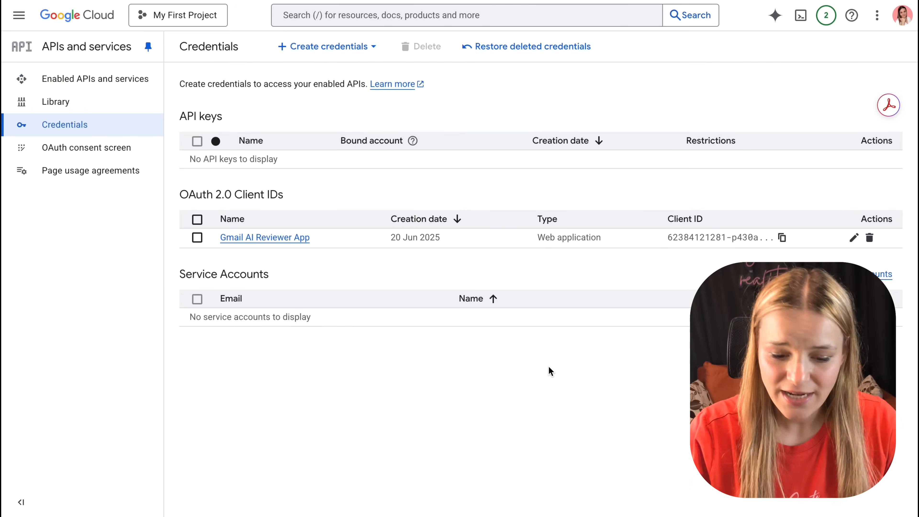
left_click(317, 51)
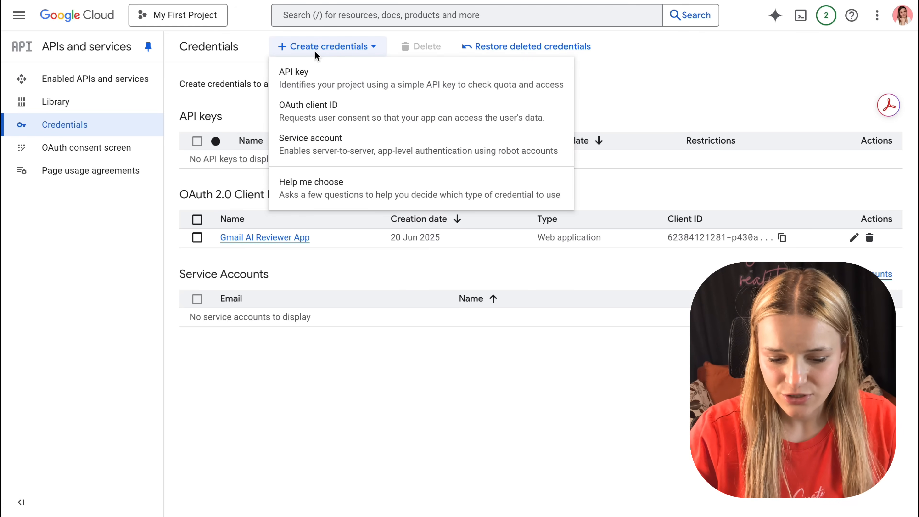
left_click(338, 107)
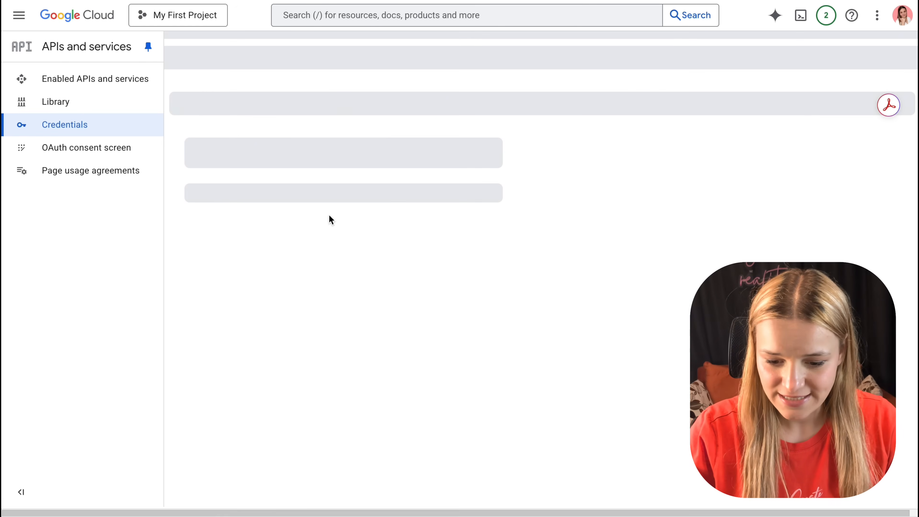
left_click(359, 165)
left_click(336, 167)
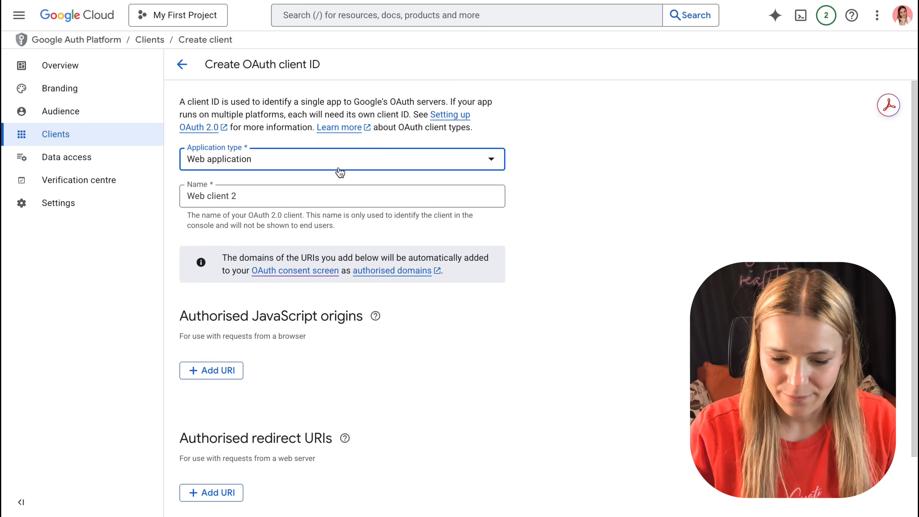
triple_click(328, 194)
type("Your AI Coursehub")
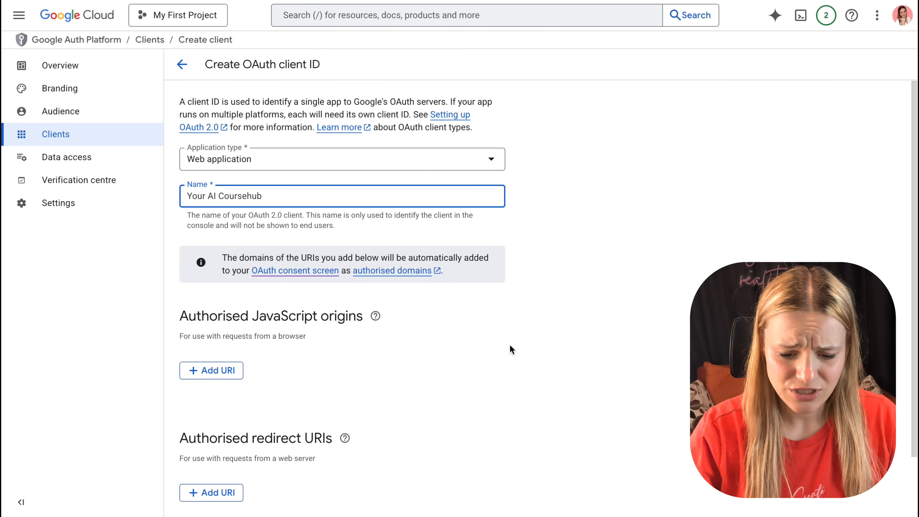
scroll(511, 350, "down", 2)
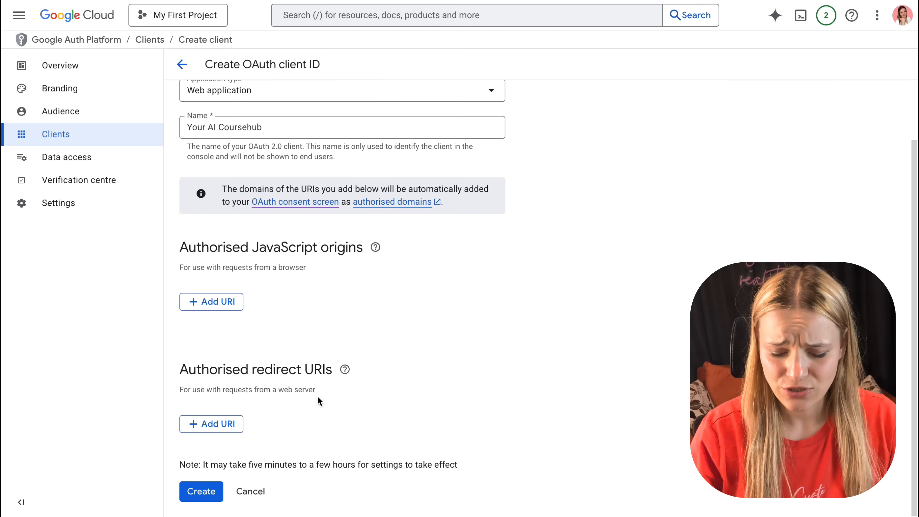
left_click(213, 423)
scroll(253, 421, "down", 1)
type("https://www.integromat.com/oauth/cb/google-custom")
left_click(224, 420)
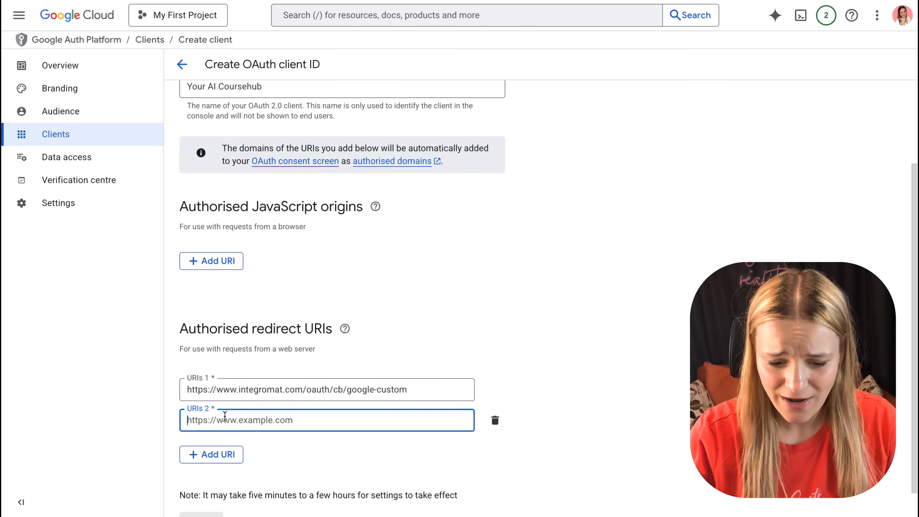
left_click(453, 450)
left_click(326, 420)
type("https://www.make.com/oauth/cb/google-cloud-firestore")
left_click(657, 304)
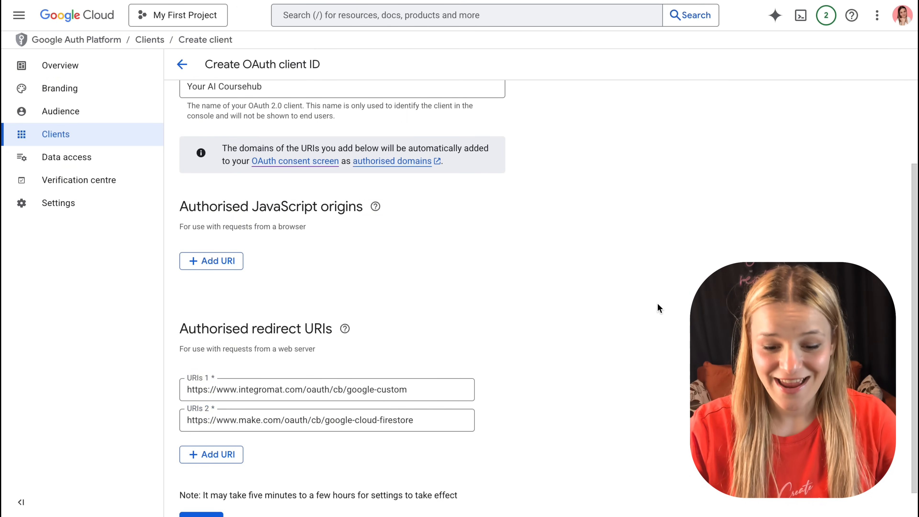
scroll(658, 304, "down", 1)
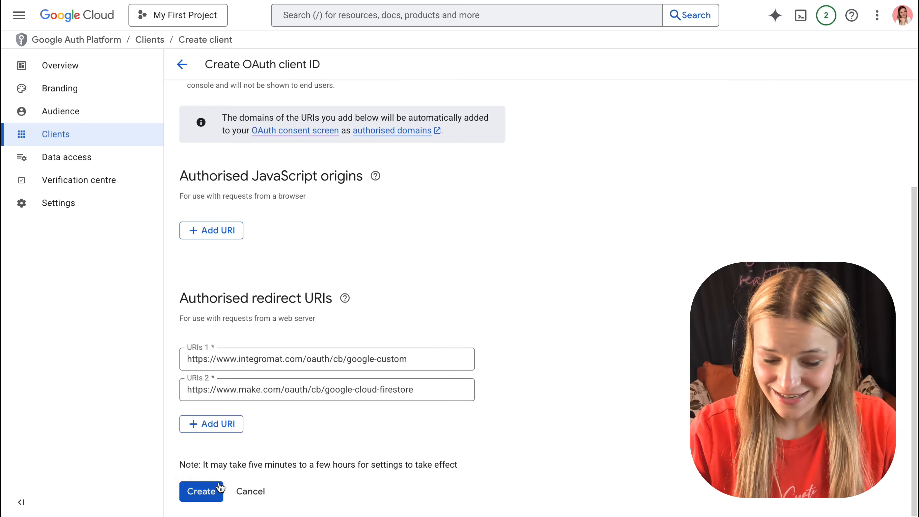
left_click(208, 492)
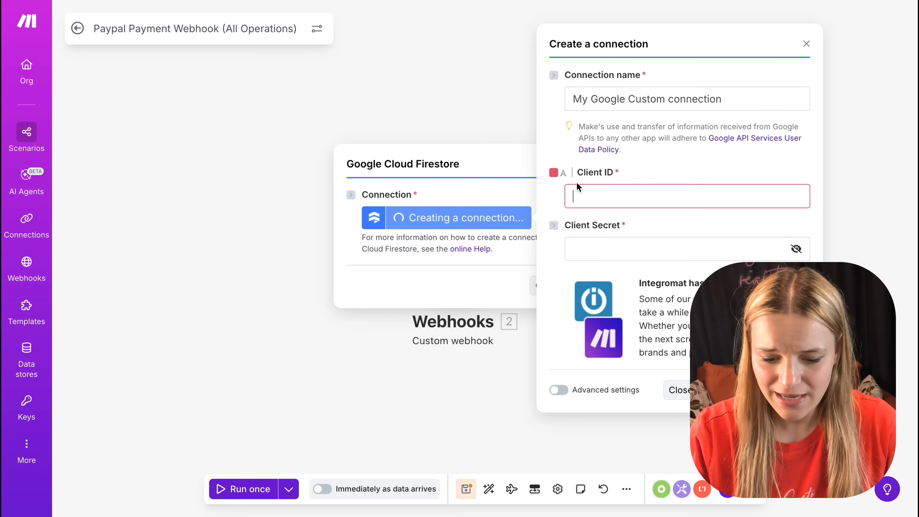
Step: Paste the OAuth client ID and client secret into Make's new Firestore connection and start the Google sign-in
key("super+v")
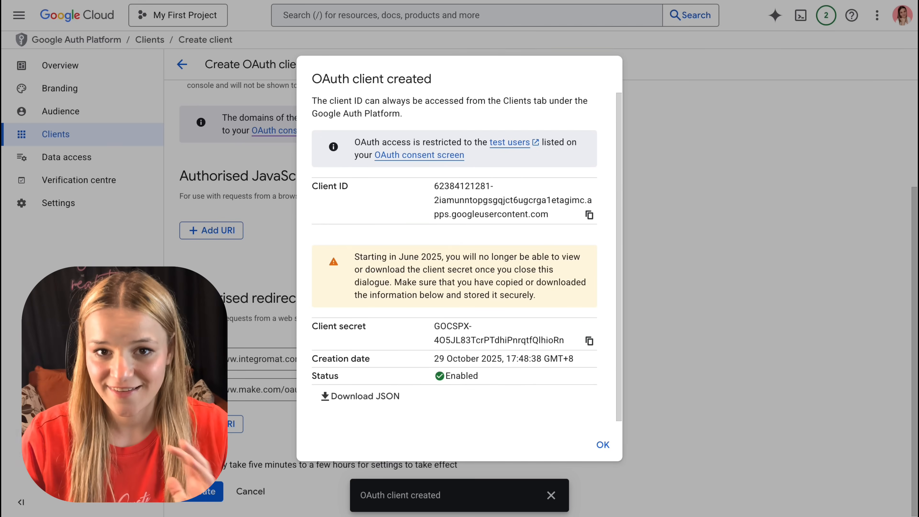
key("super+v")
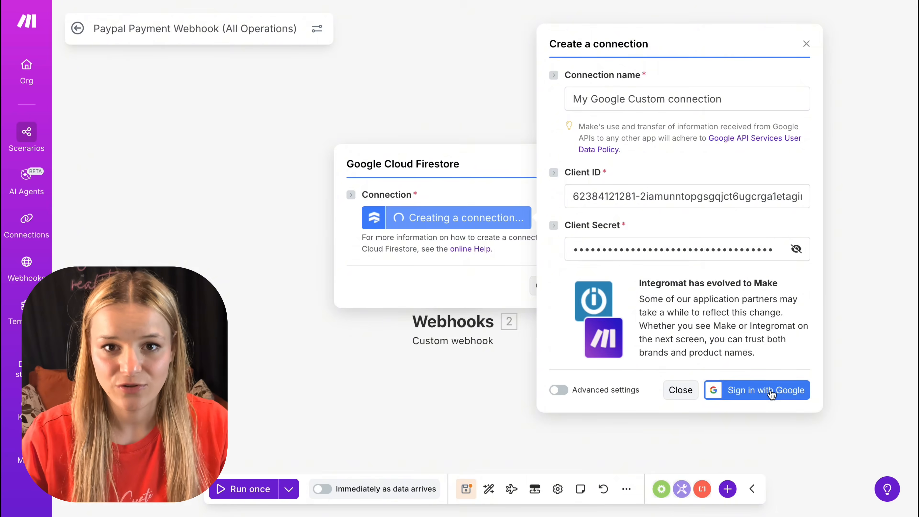
left_click(772, 394)
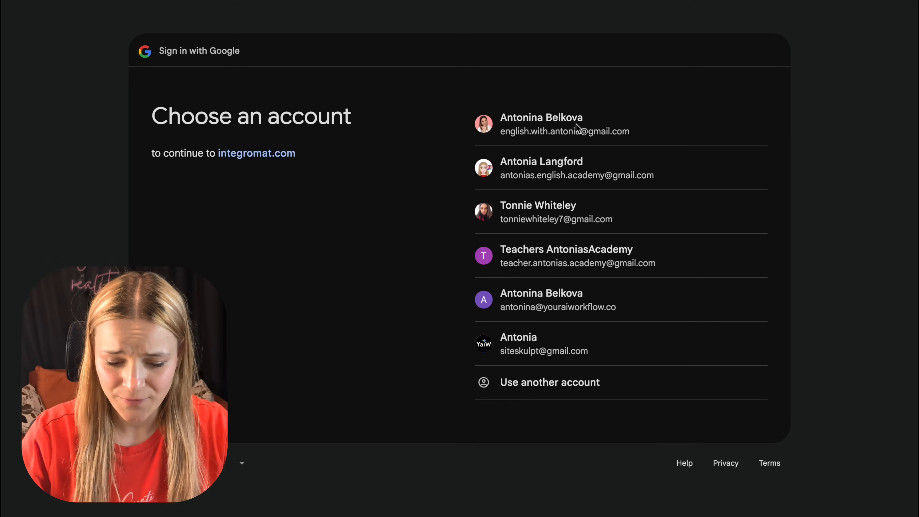
Step: Choose the Google account, continue past the unverified-app page, and grant integromat.com all requested Firebase and Datastore access
left_click(577, 127)
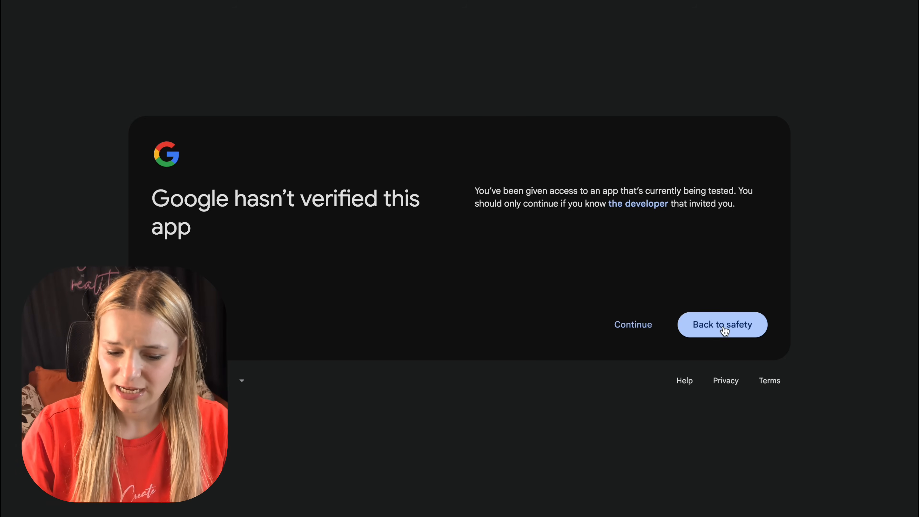
left_click(620, 367)
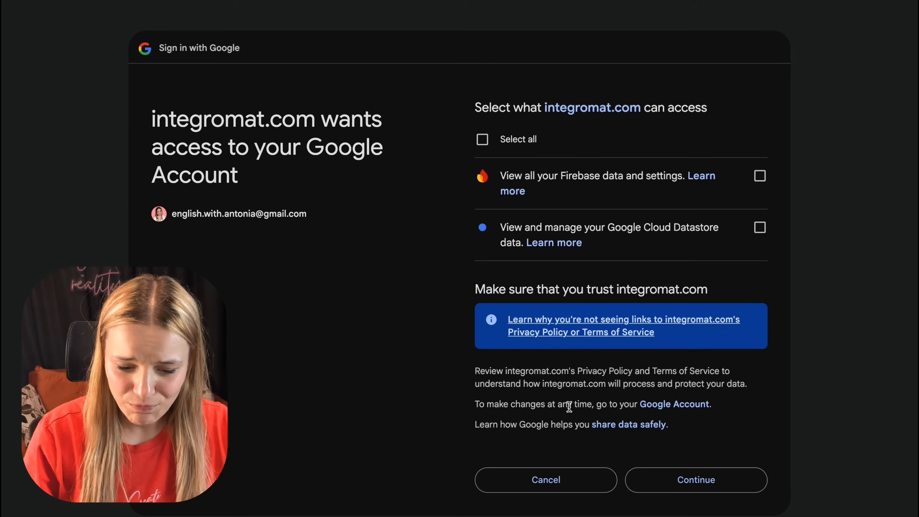
left_click(509, 140)
left_click(696, 480)
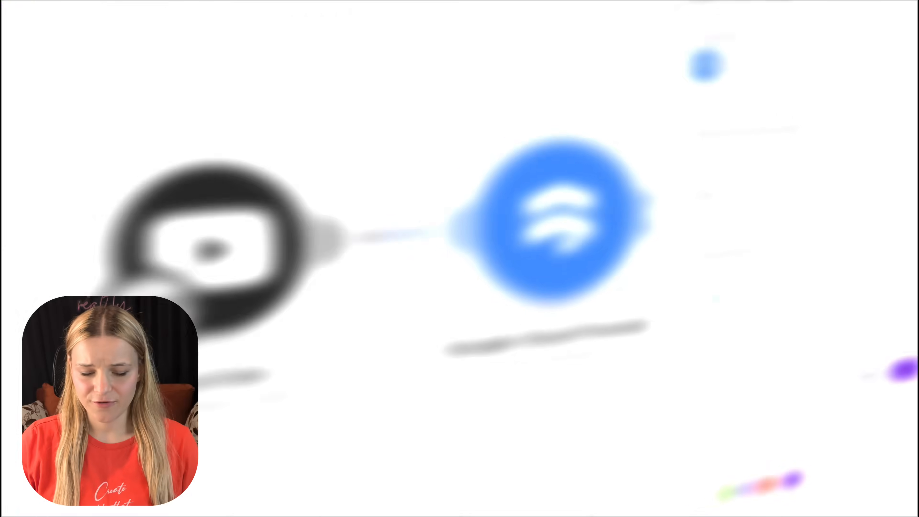
Step: Point the Get a Document module at the user's document in the users collection of projects/your-ai-workflow-testing, and save it
left_click(770, 240)
left_click(769, 239)
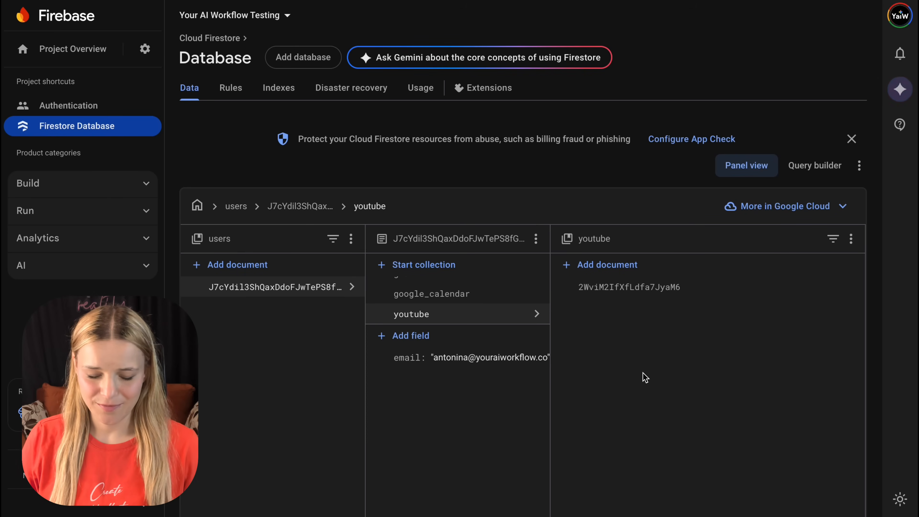
left_click(304, 207)
left_click_drag(739, 251, 573, 246)
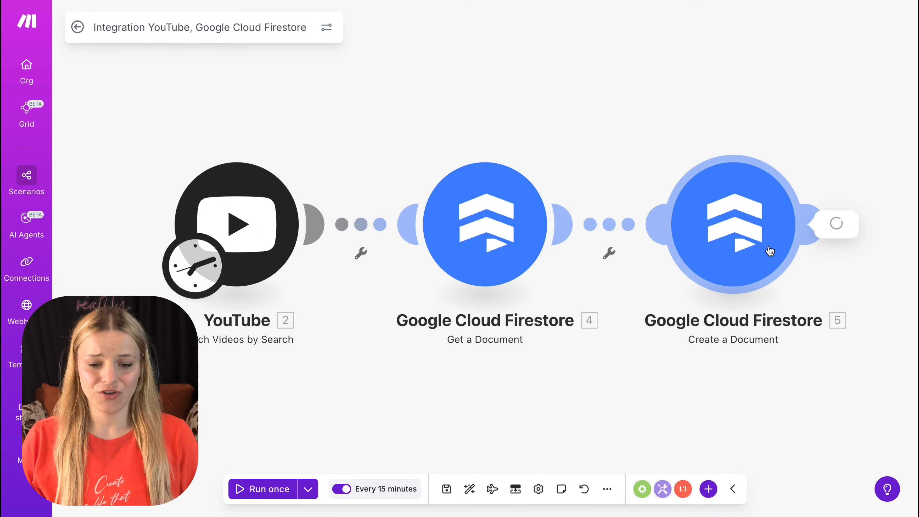
Step: Open the Create a Document module and examine its mapped collection path to the user's youtube subcollection
left_click(773, 252)
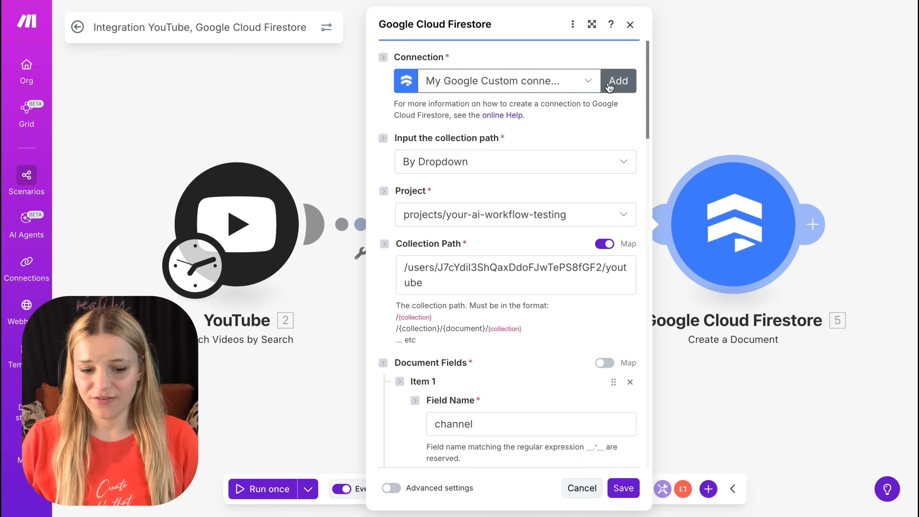
scroll(536, 191, "down", 5)
scroll(536, 195, "up", 2)
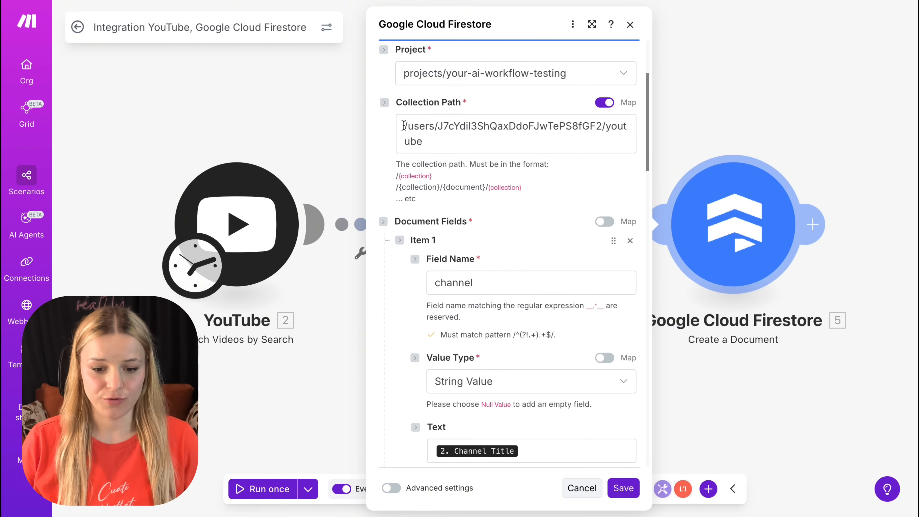
left_click_drag(404, 126, 613, 137)
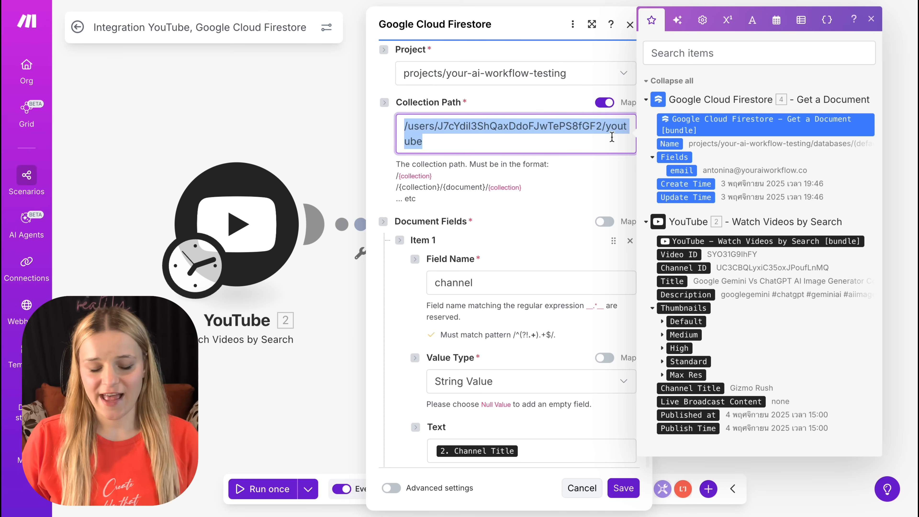
left_click(612, 137)
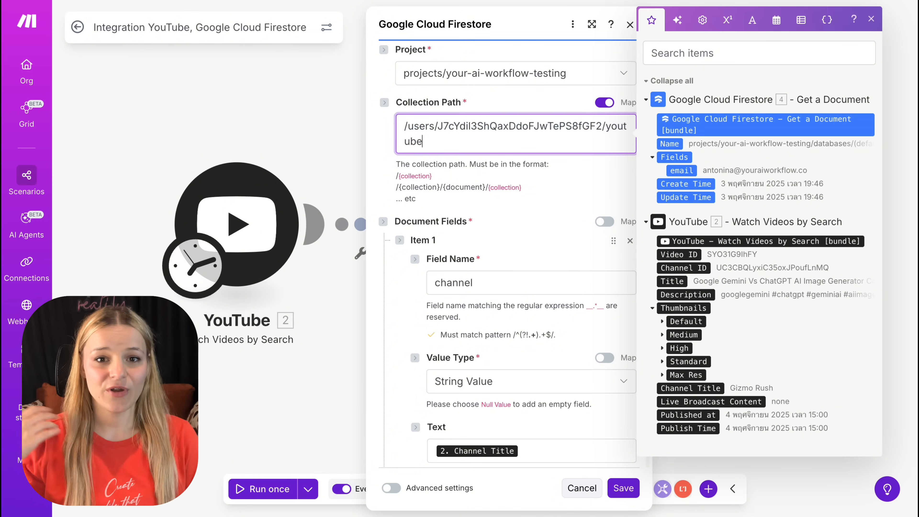
Step: Review how the channel and title document fields are mapped from the YouTube module
scroll(525, 254, "down", 4)
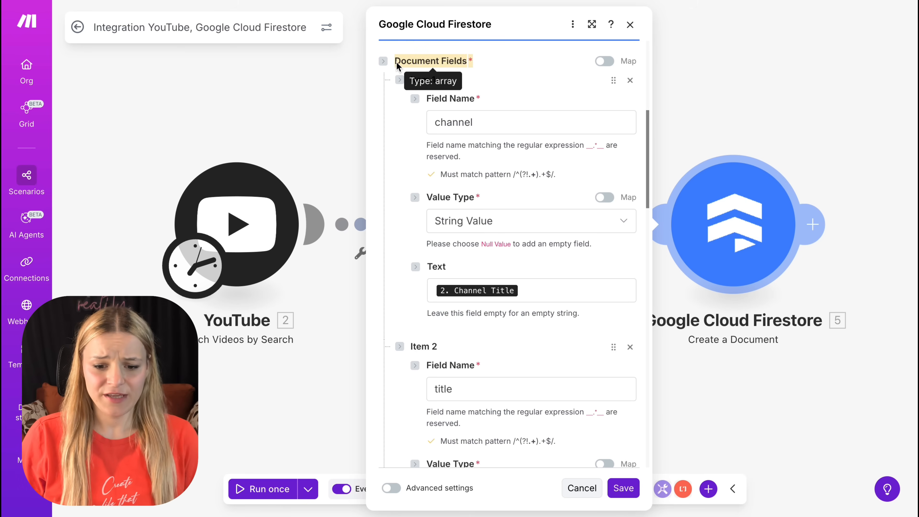
left_click(517, 123)
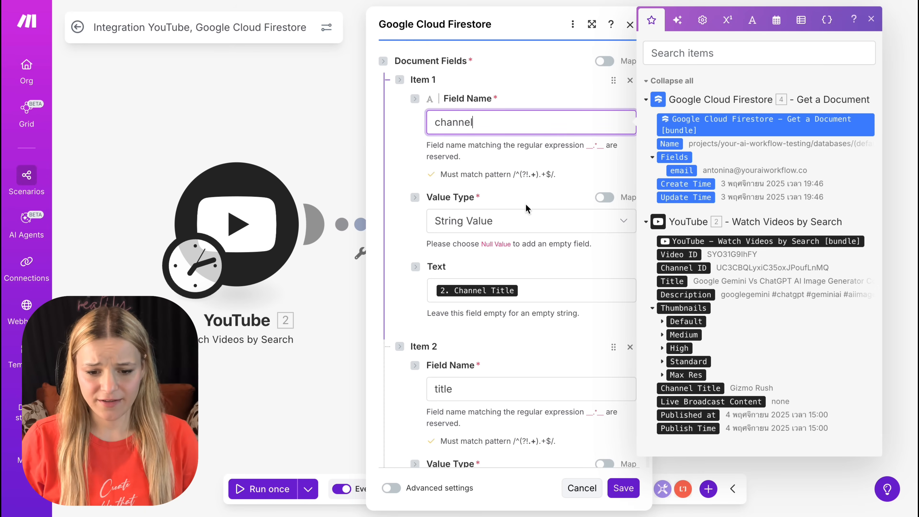
left_click(533, 296)
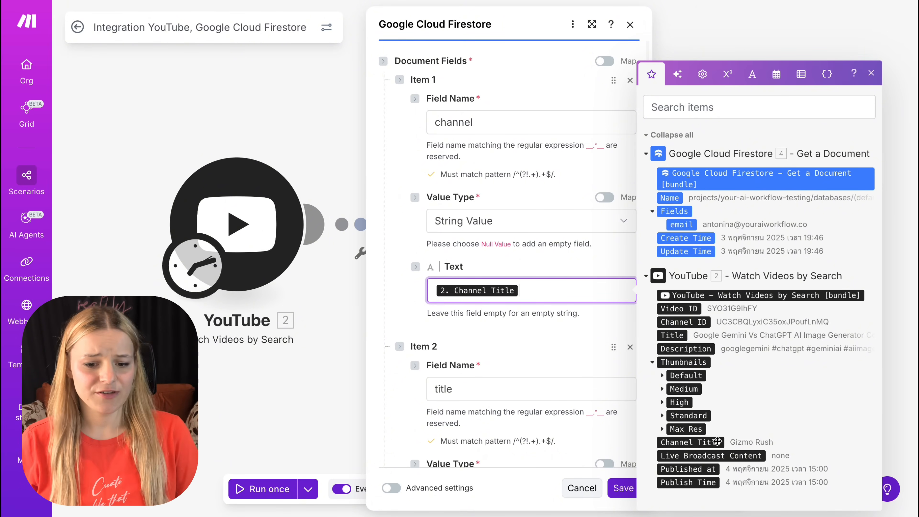
left_click(503, 366)
scroll(502, 366, "down", 8)
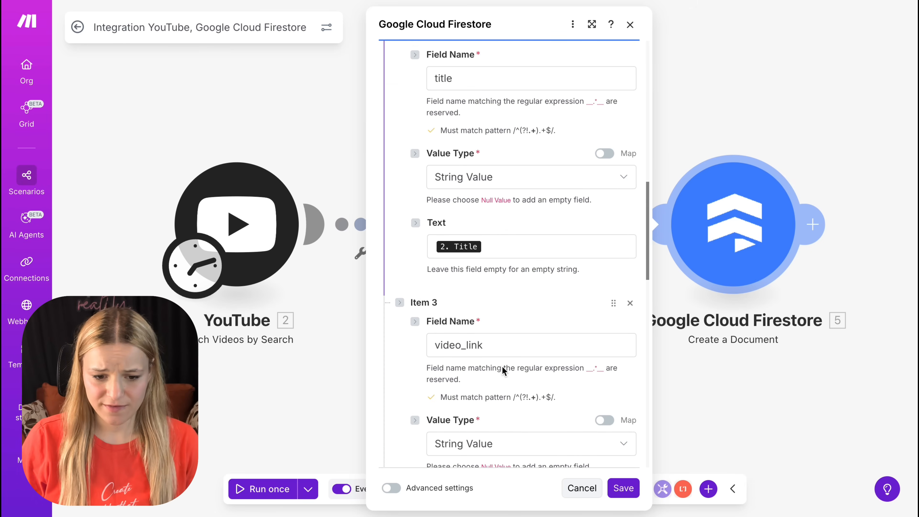
left_click(509, 248)
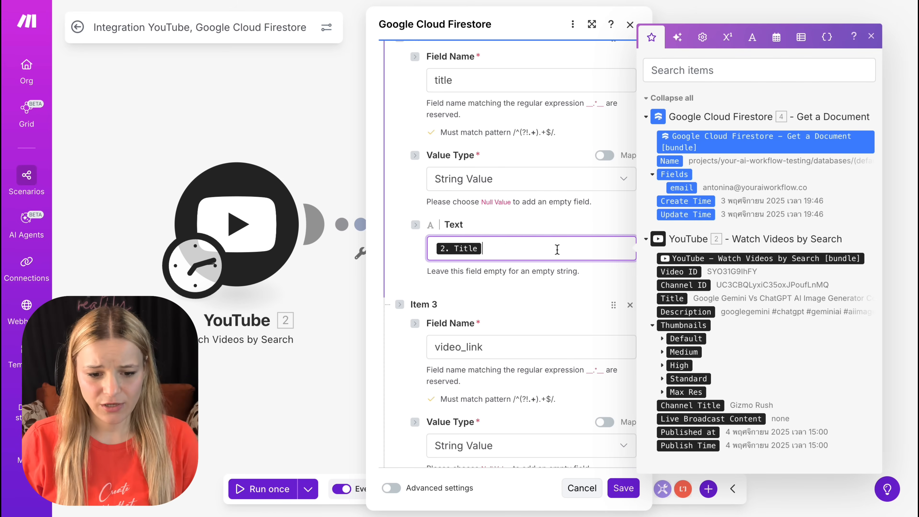
left_click(494, 329)
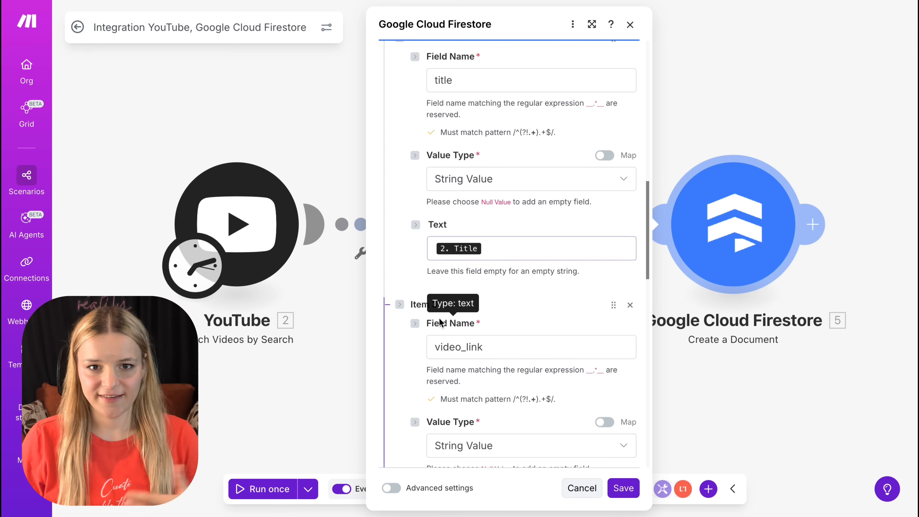
Step: Review the video_link field's URL prefix and Video ID mapping, and the date field's timestamp mapping
scroll(494, 329, "down", 7)
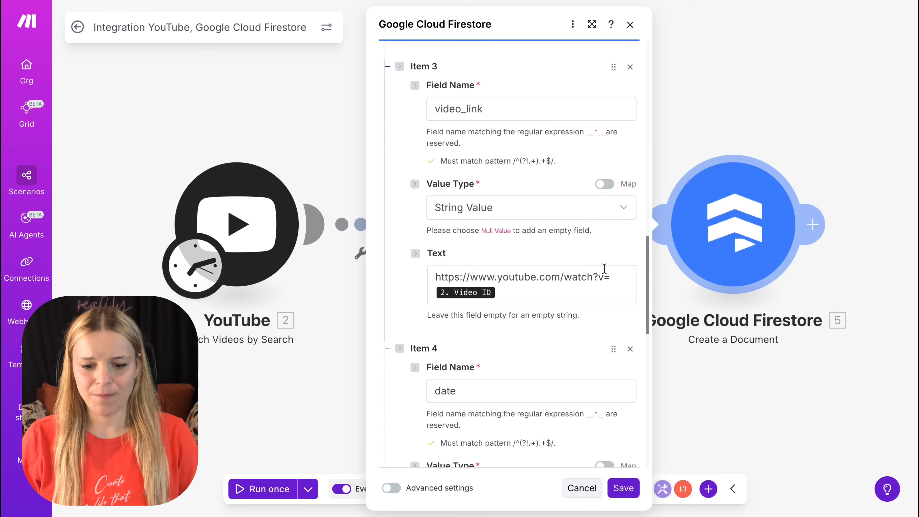
left_click(622, 289)
left_click_drag(618, 270, 460, 275)
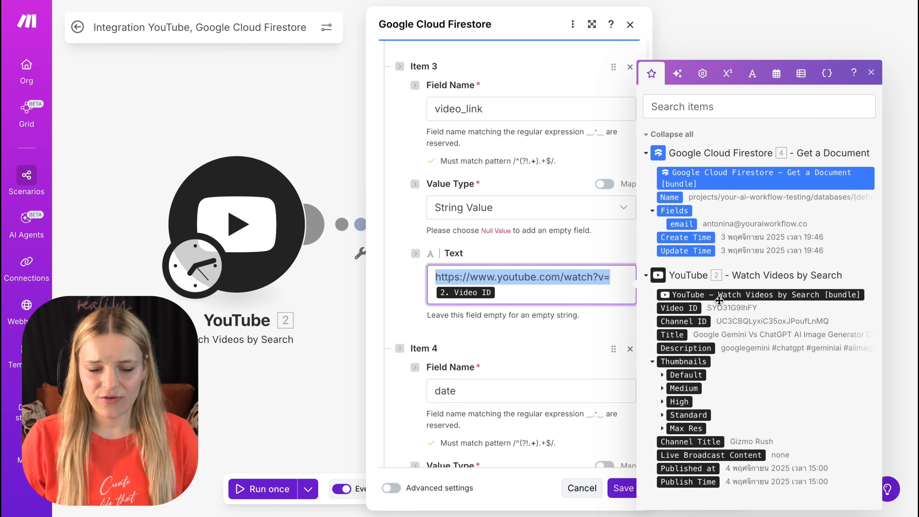
left_click(596, 298)
scroll(596, 302, "down", 2)
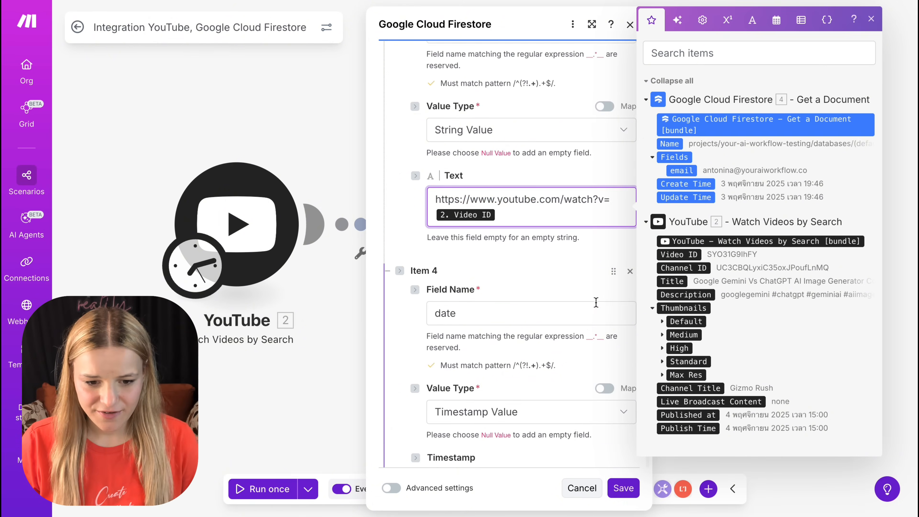
scroll(596, 302, "down", 4)
left_click(487, 148)
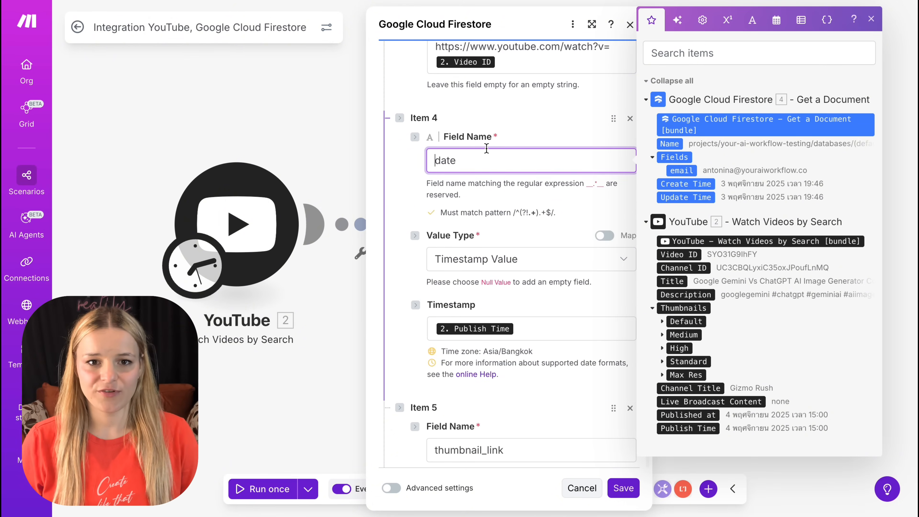
left_click(597, 292)
Step: Check the mappings of the thumbnail_link field and the Document ID, and save the Create a Document module
scroll(533, 343, "down", 8)
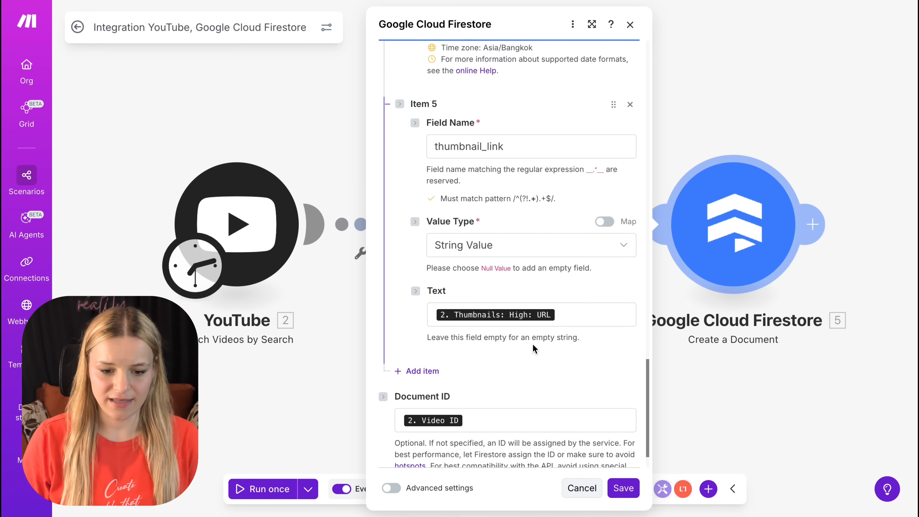
scroll(533, 344, "down", 1)
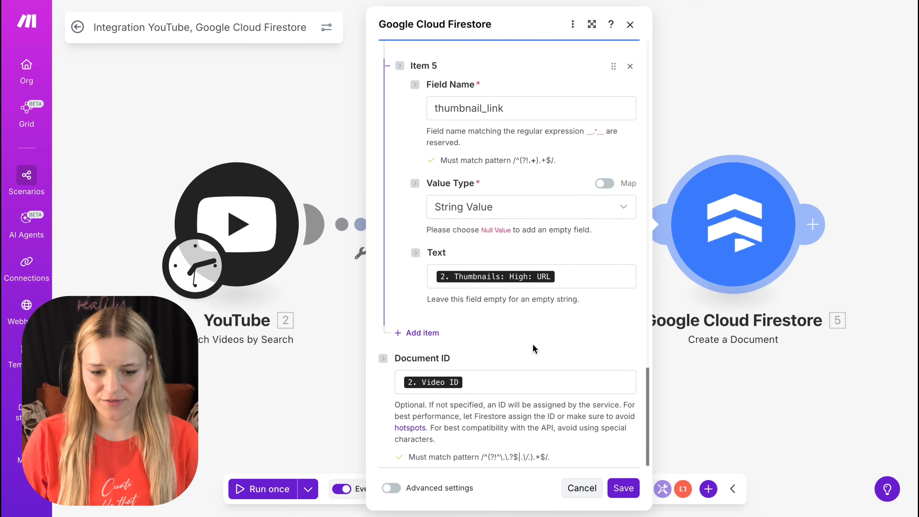
double_click(510, 113)
left_click(579, 282)
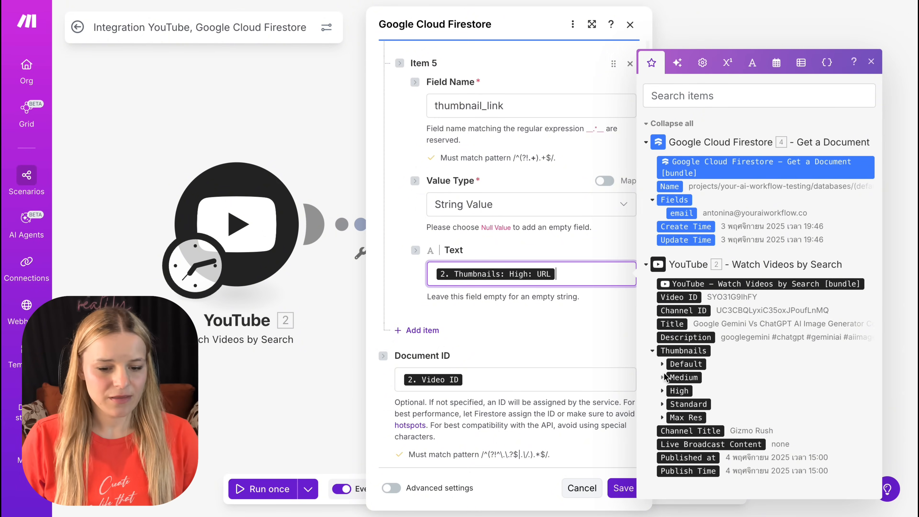
left_click(663, 391)
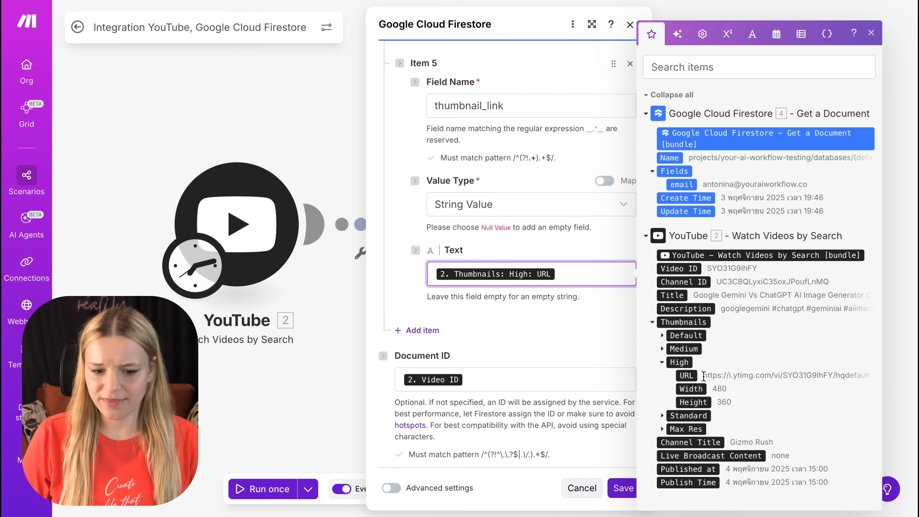
left_click(507, 319)
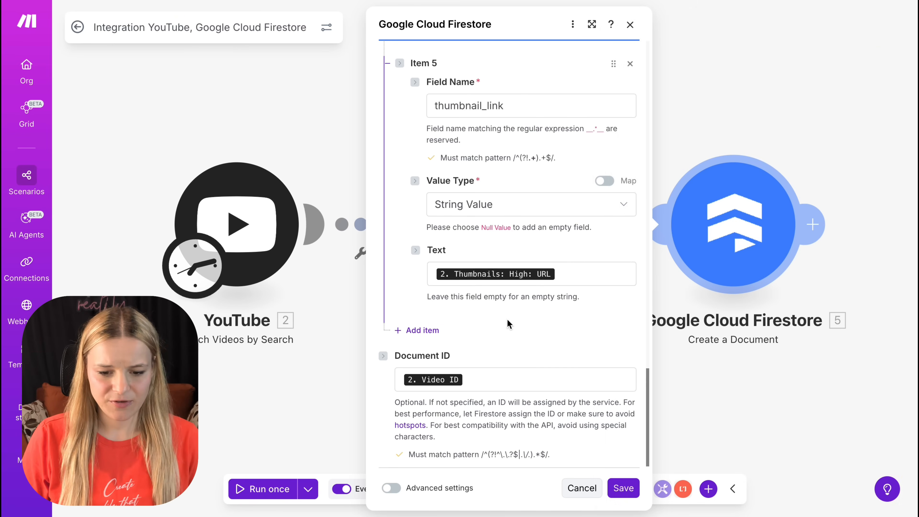
left_click(500, 377)
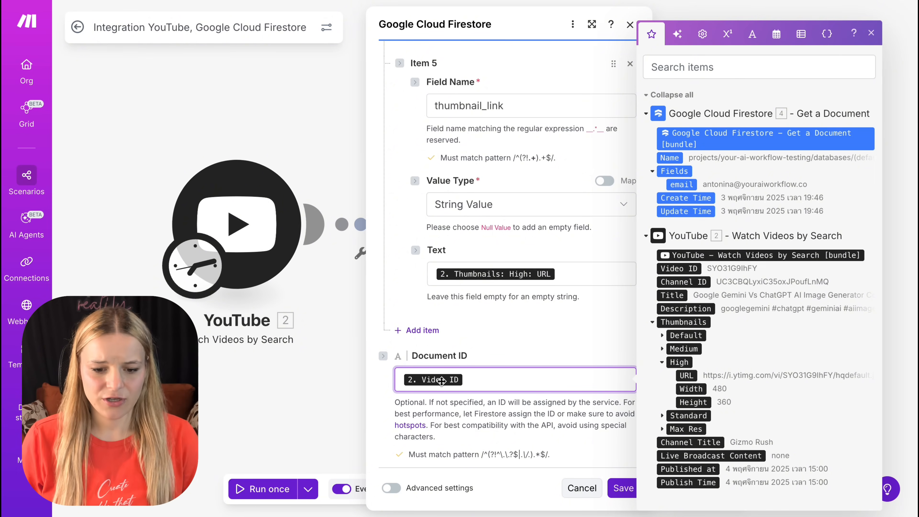
left_click(622, 488)
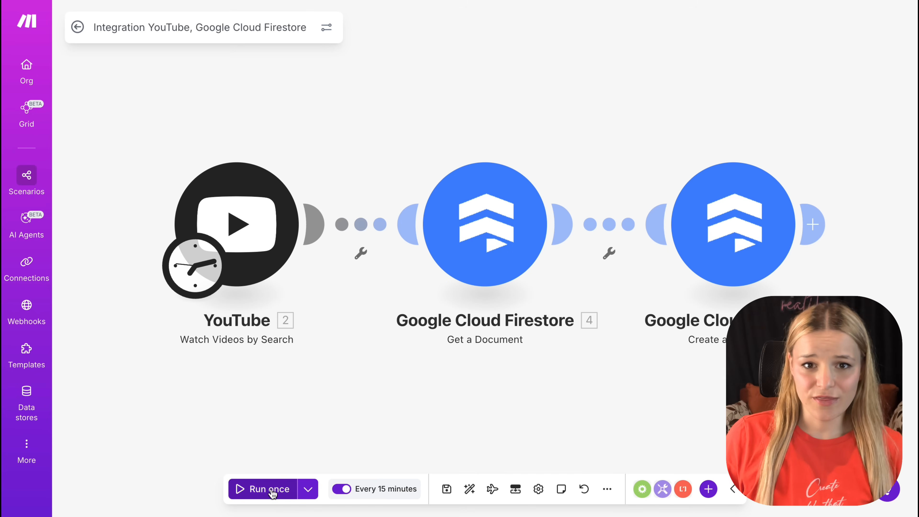
Step: Run the YouTube scenario once with existing data from the 4/11/2025 18:02:59 run
left_click(312, 488)
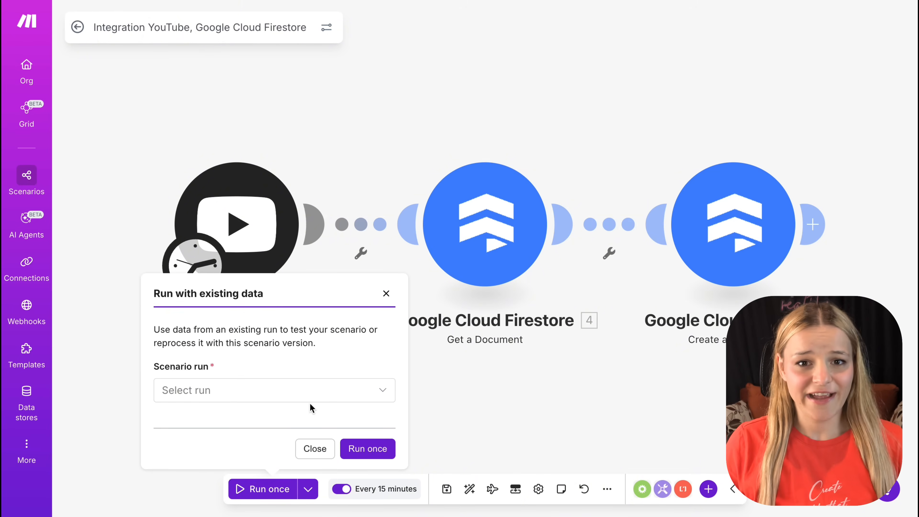
left_click(310, 396)
left_click(328, 435)
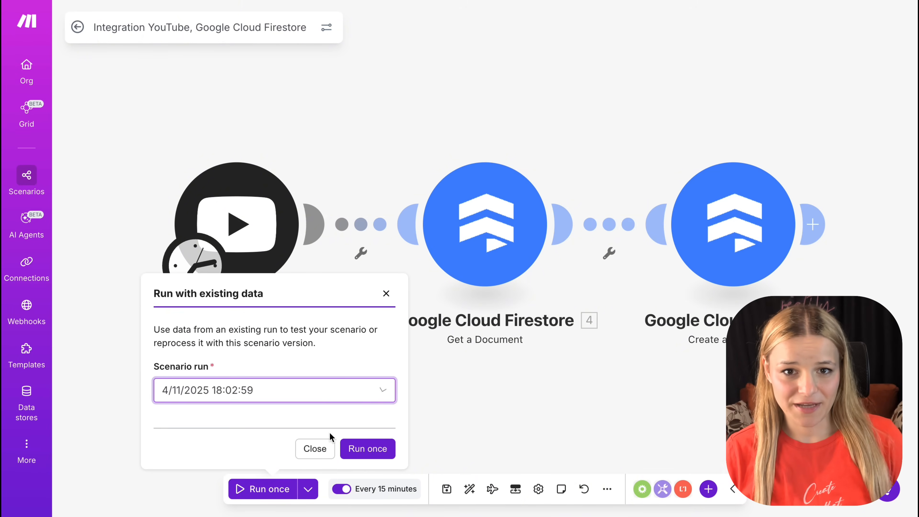
left_click(368, 449)
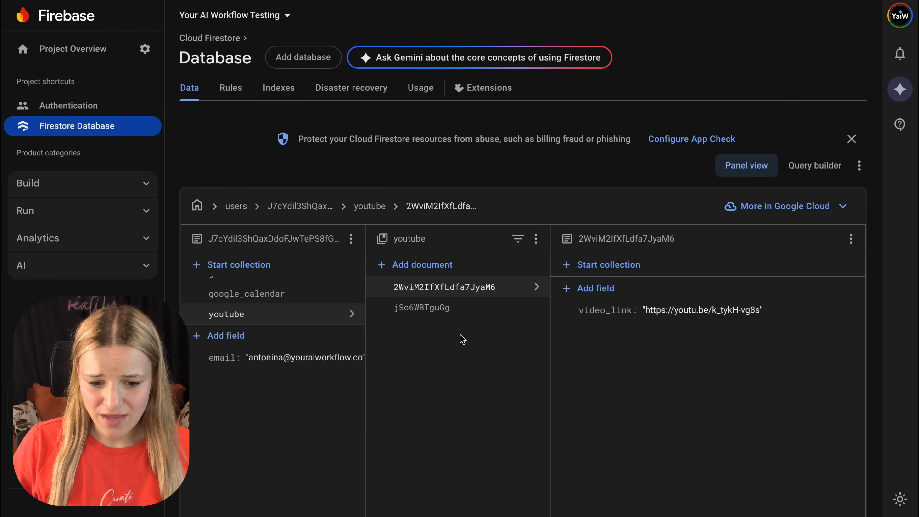
Step: Open the newly created document in Firebase's youtube collection and inspect its video_link and thumbnail_link fields
left_click(483, 311)
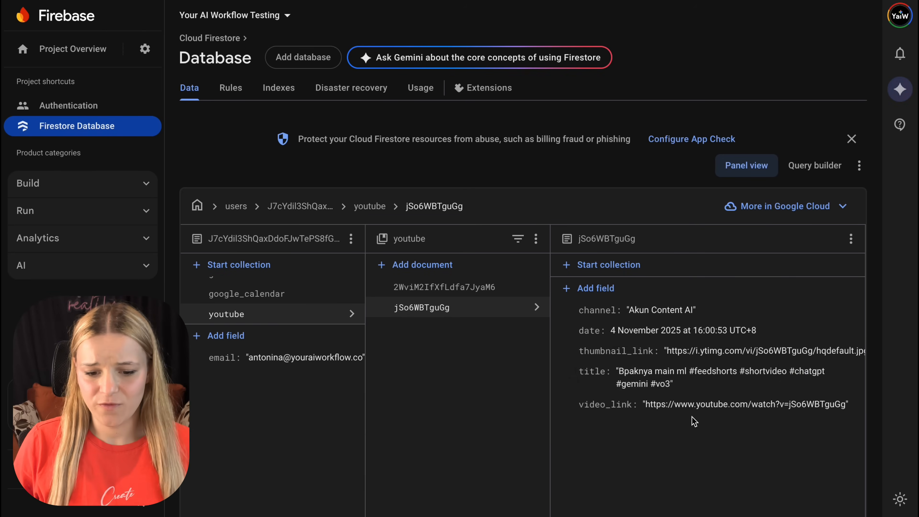
triple_click(720, 406)
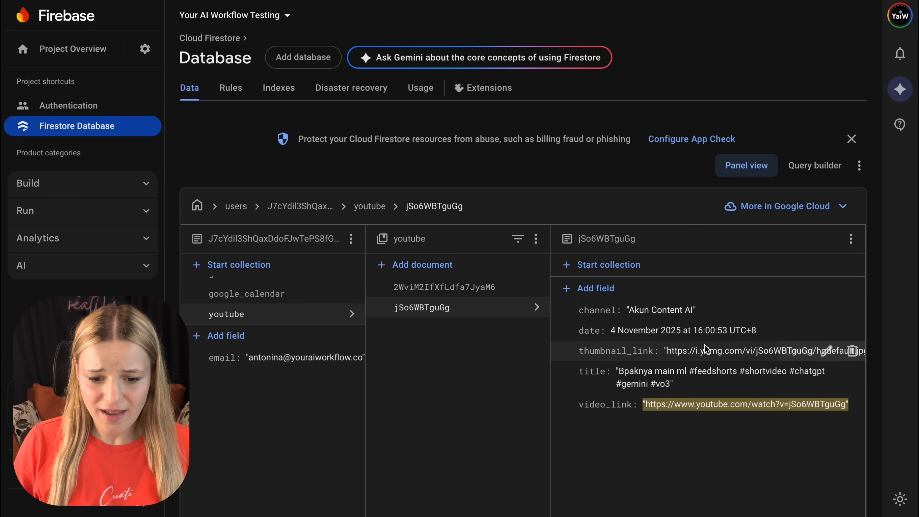
triple_click(687, 352)
scroll(688, 354, "right", 1)
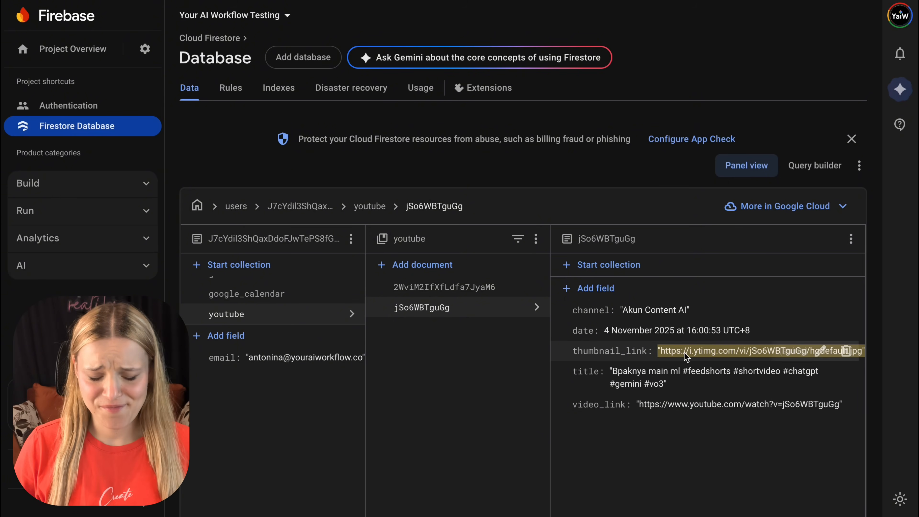
left_click_drag(661, 352, 891, 354)
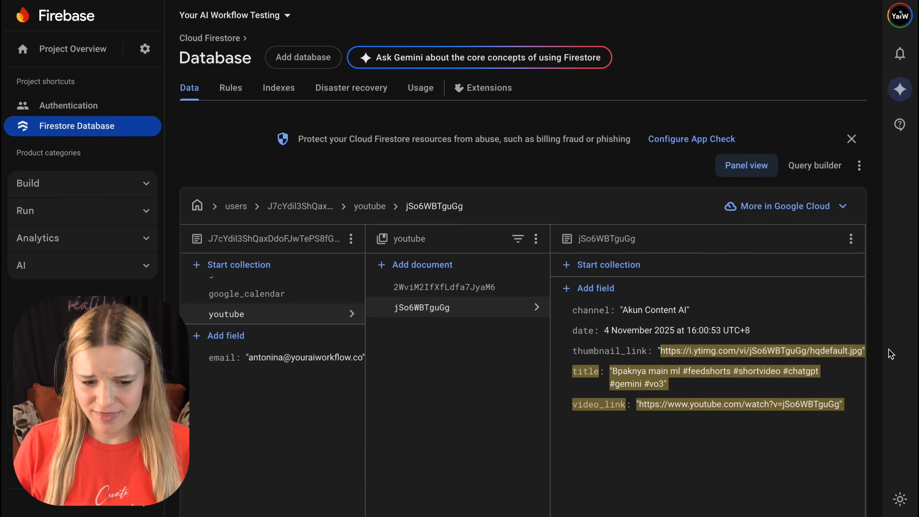
left_click(892, 354)
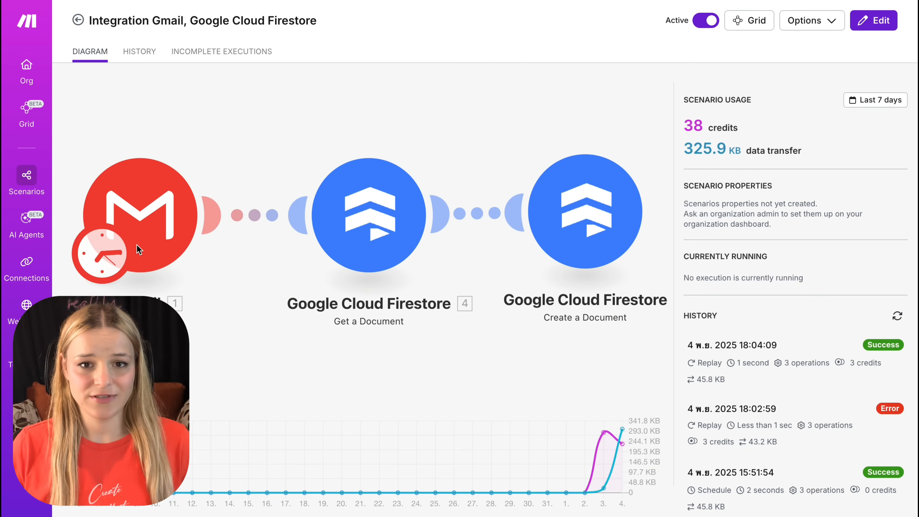
Step: Open the Watch emails module in the Gmail scenario and copy its entire collaboration query into Gmail's search
left_click(139, 249)
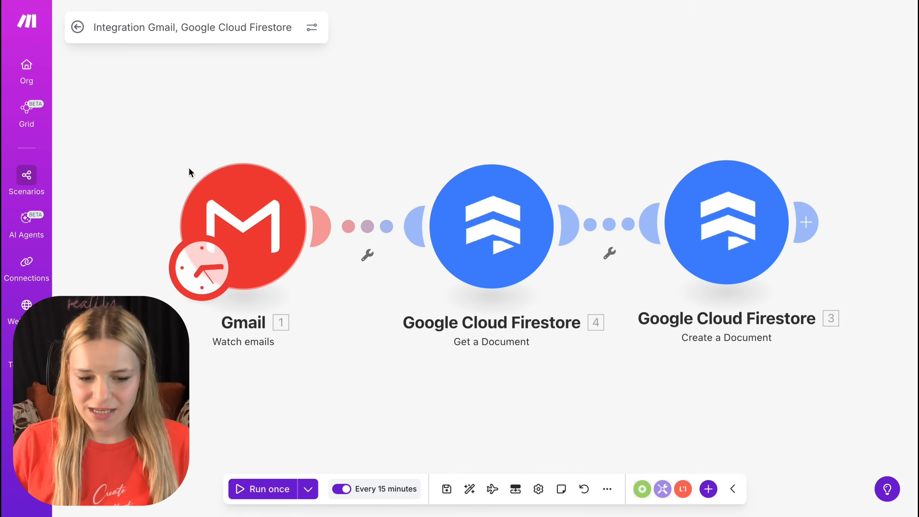
left_click(225, 206)
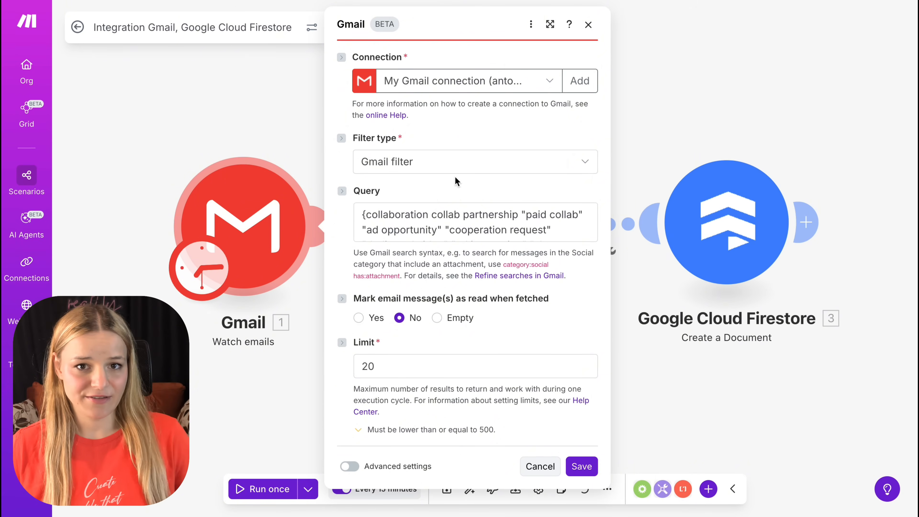
left_click(578, 219)
scroll(574, 223, "down", 3)
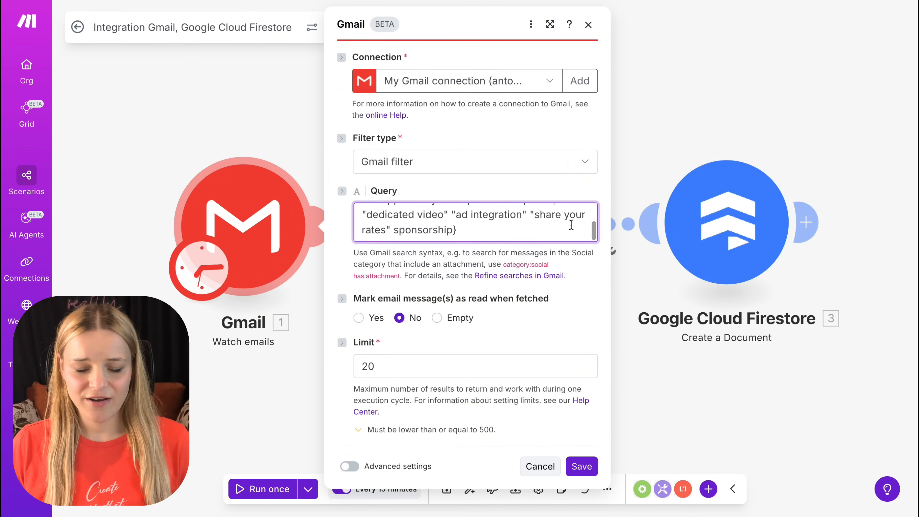
key("ctrl+a")
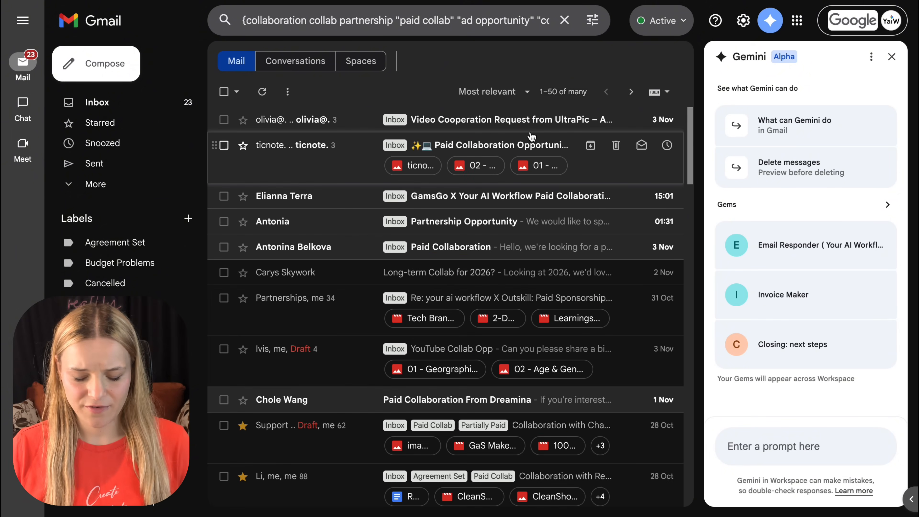
scroll(532, 136, "down", 20)
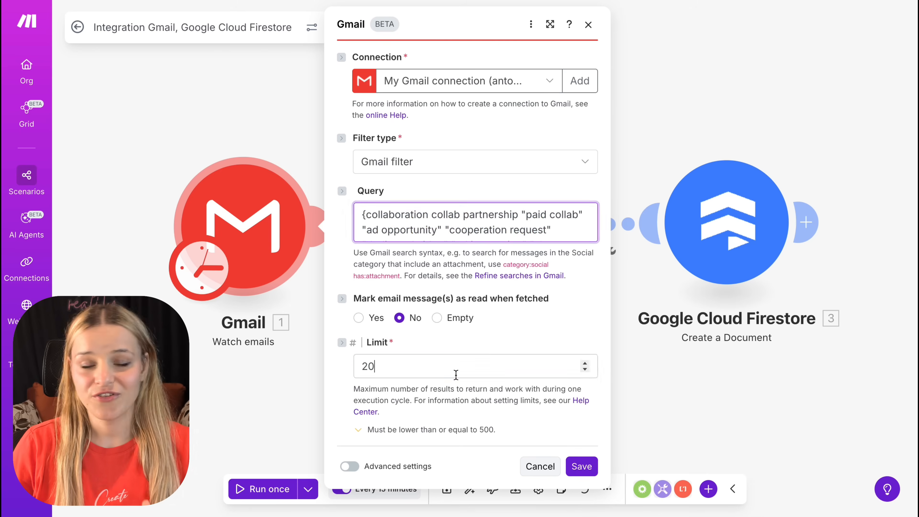
double_click(456, 375)
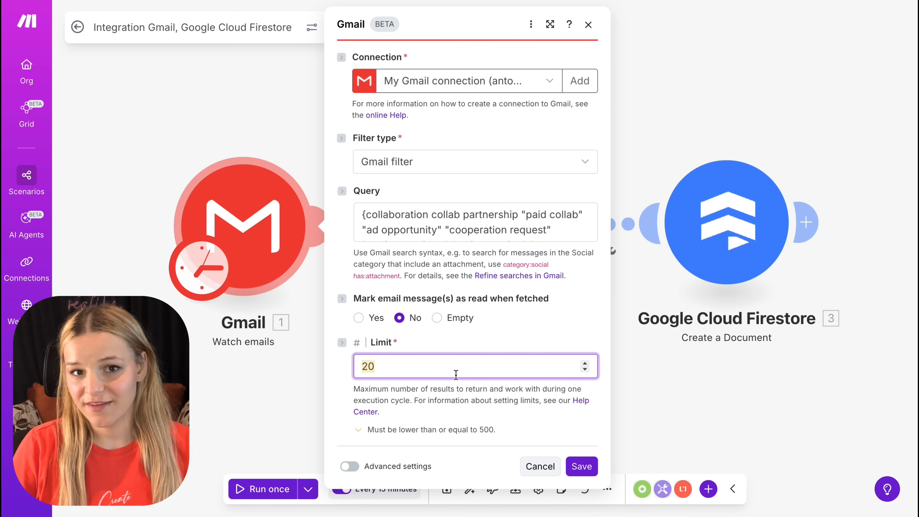
left_click(785, 382)
Step: Open the Gmail scenario's Create a Document module and check that its collection path points to the gmail collection
left_click(735, 263)
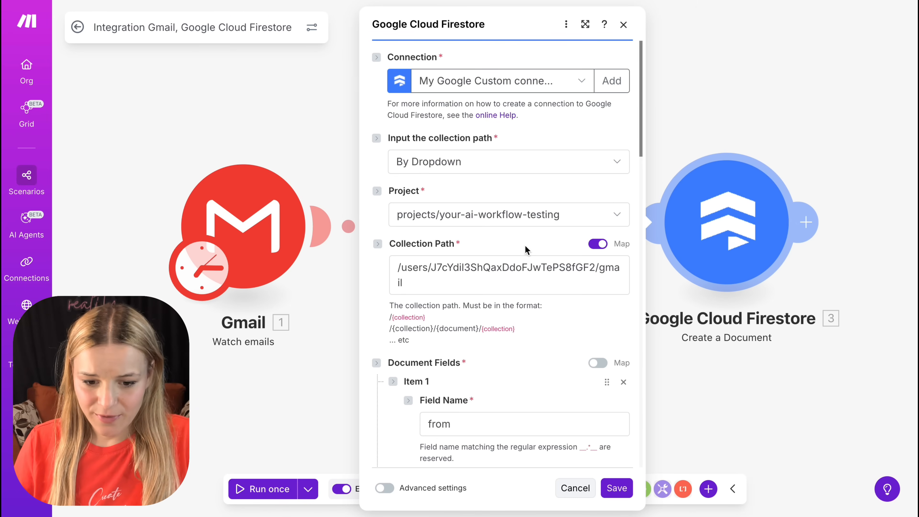
scroll(518, 225, "down", 5)
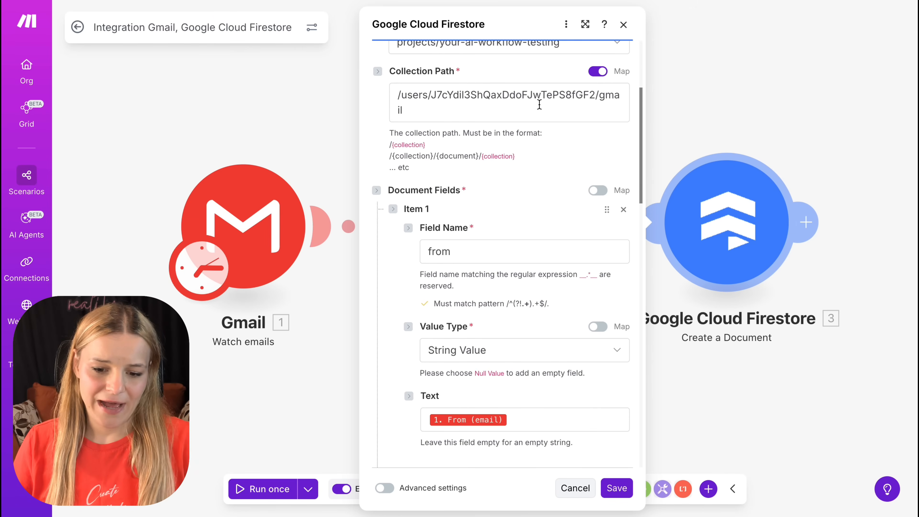
left_click_drag(539, 111, 372, 96)
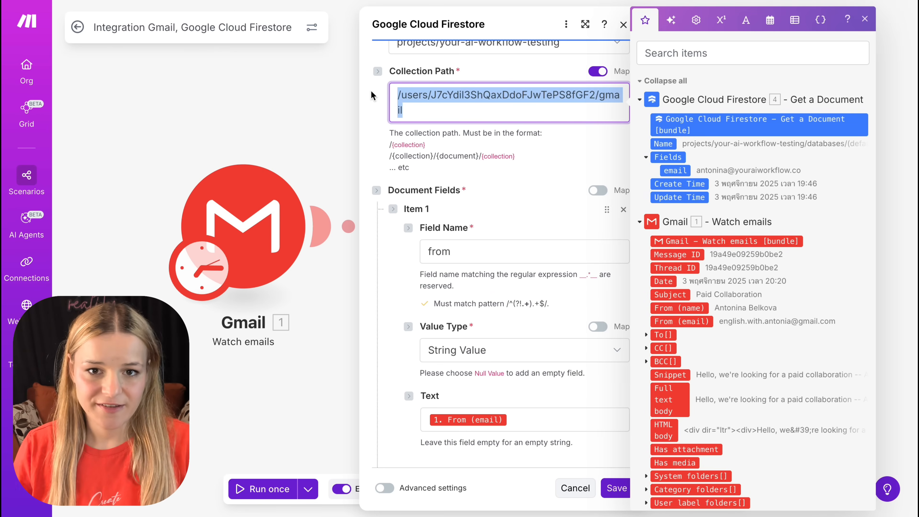
left_click(594, 106)
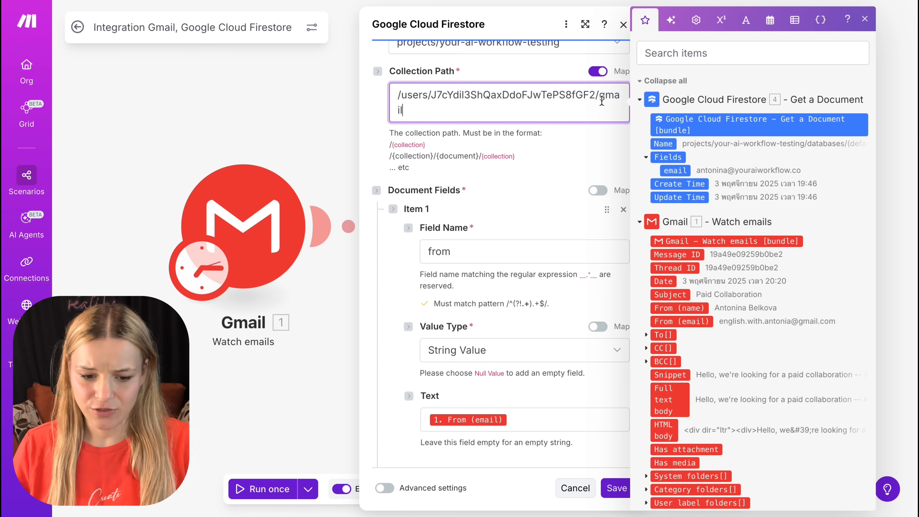
left_click(525, 184)
Step: Check the from and subject document fields and the Gmail values mapped to them
scroll(525, 179, "down", 4)
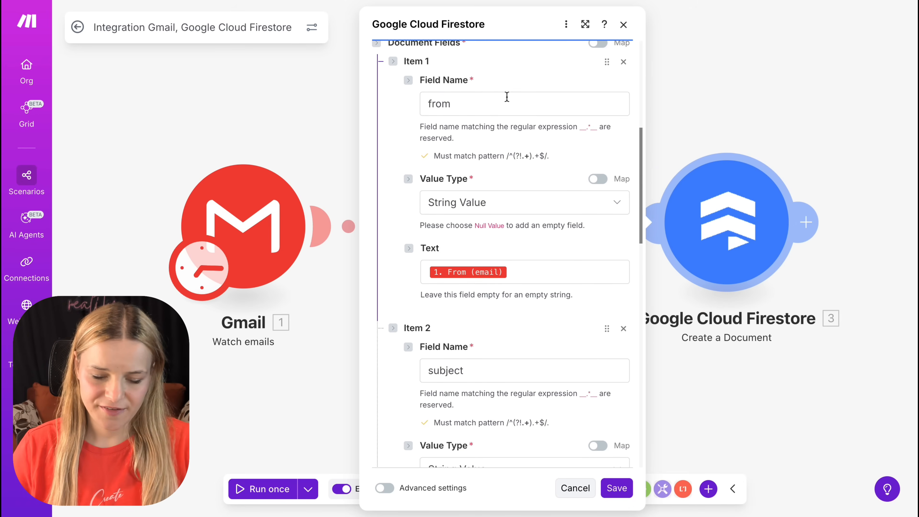
left_click(507, 97)
left_click(557, 272)
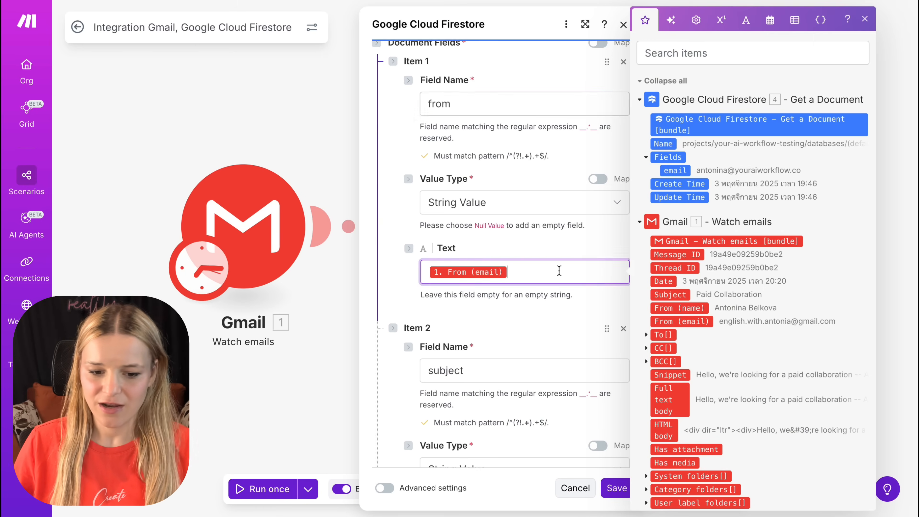
left_click(544, 333)
scroll(540, 319, "down", 5)
left_click(515, 343)
scroll(564, 322, "down", 4)
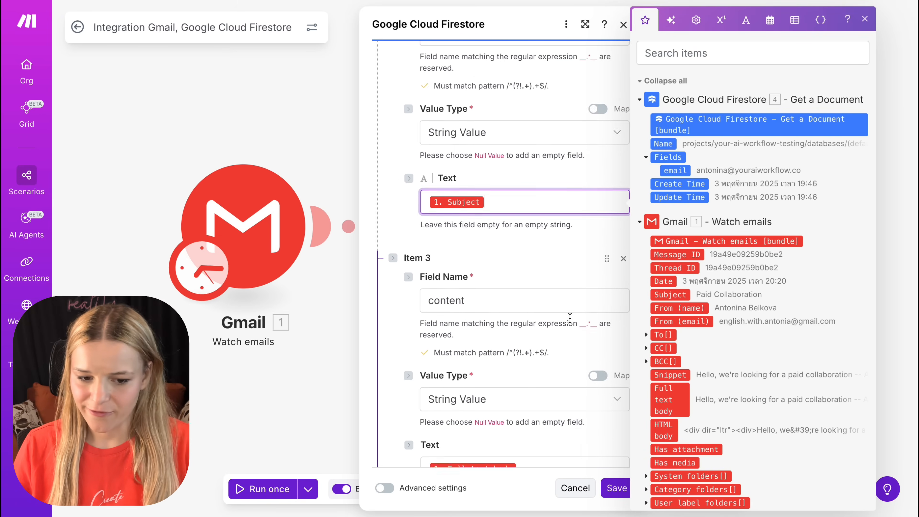
Step: Check the mappings of the content and date fields and the Document ID, and close the Create a Document module
scroll(570, 319, "down", 2)
double_click(494, 239)
scroll(494, 240, "down", 5)
left_click(527, 231)
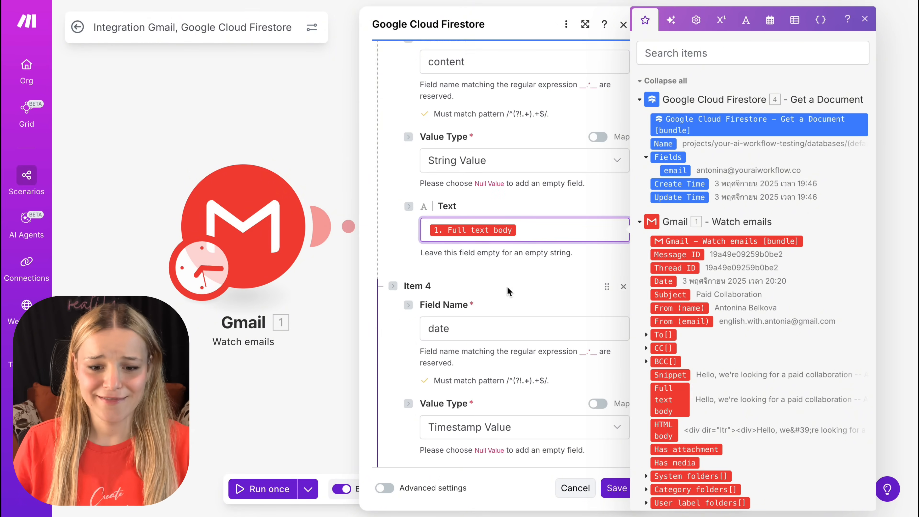
scroll(507, 286, "down", 4)
scroll(486, 349, "down", 2)
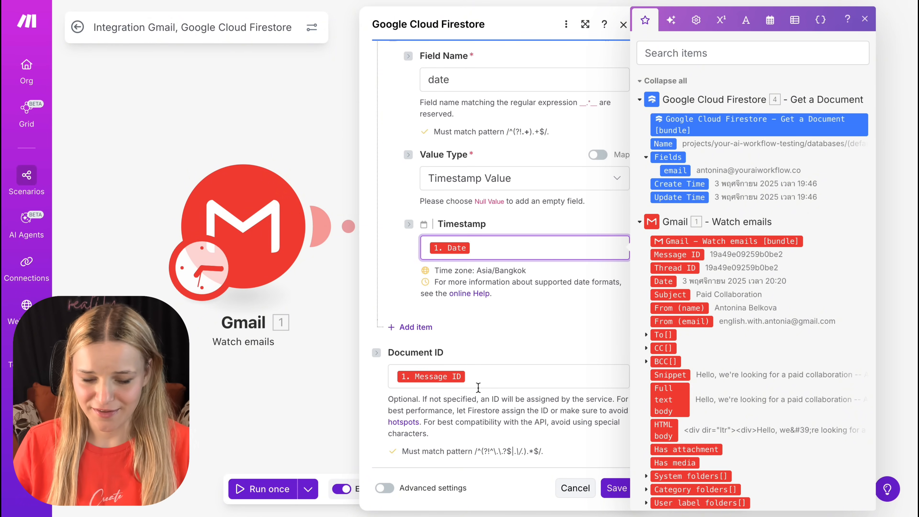
left_click(483, 377)
left_click(279, 116)
Step: Run the Gmail scenario once with existing data from the 18:04:09 run and view the new document in Firebase's gmail collection
left_click(262, 489)
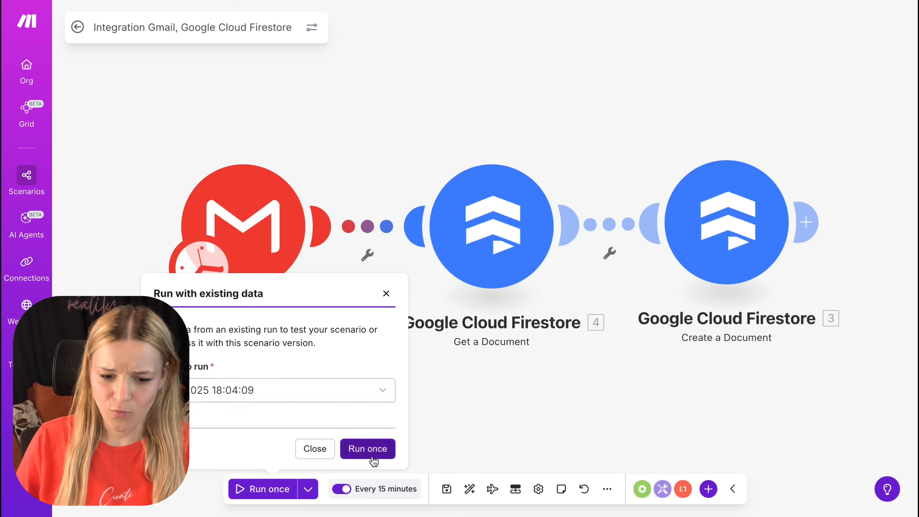
left_click(367, 448)
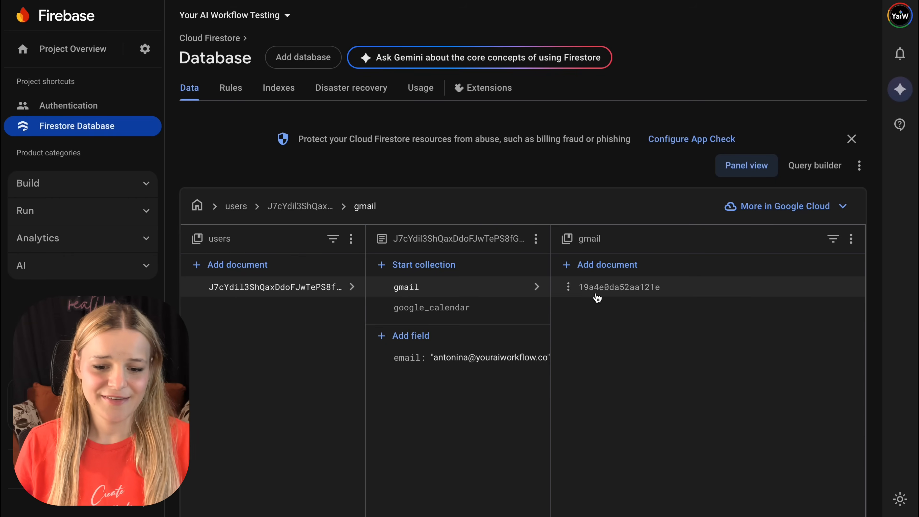
left_click(597, 290)
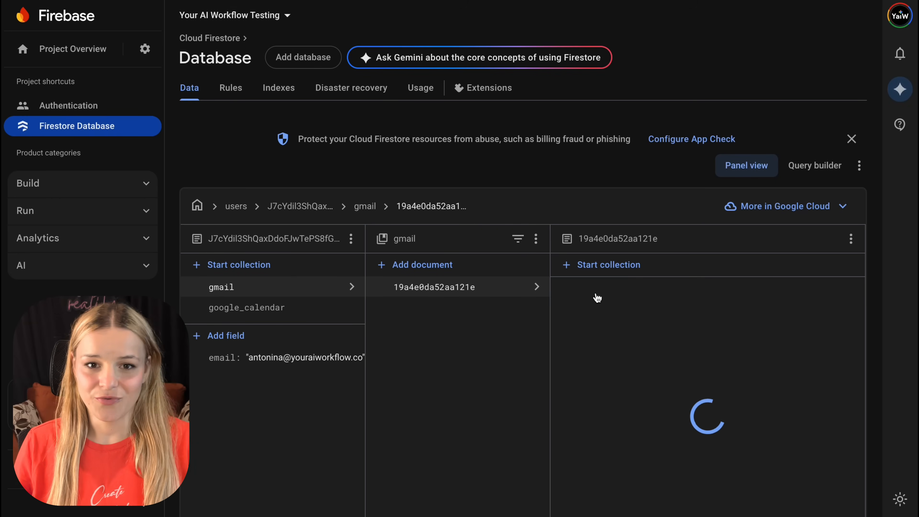
scroll(629, 346, "down", 10)
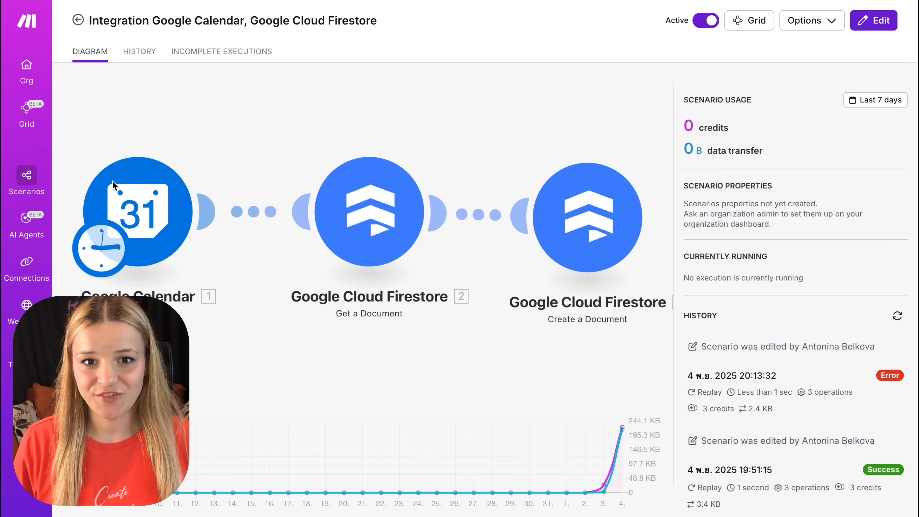
Step: Open the Google Calendar scenario's Watch Events module in Make, review its calendar and event type settings, and close it
left_click(112, 180)
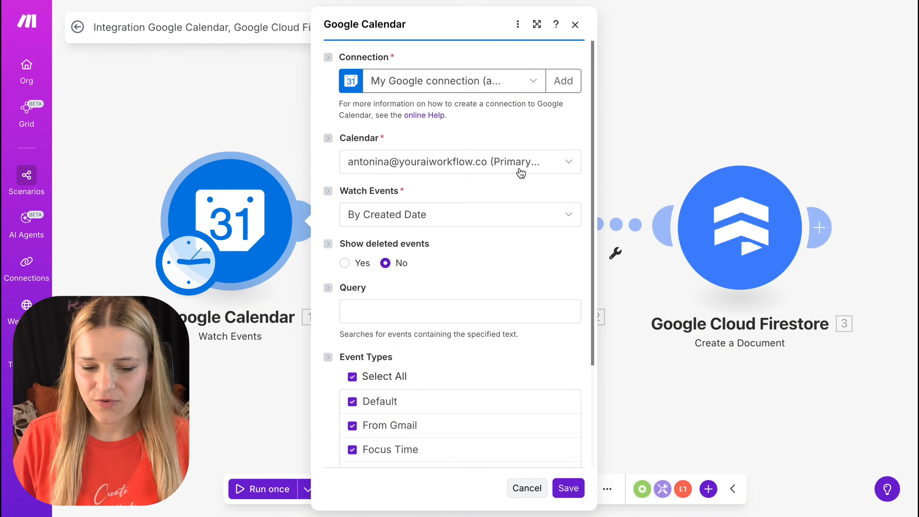
scroll(520, 173, "down", 4)
left_click(763, 331)
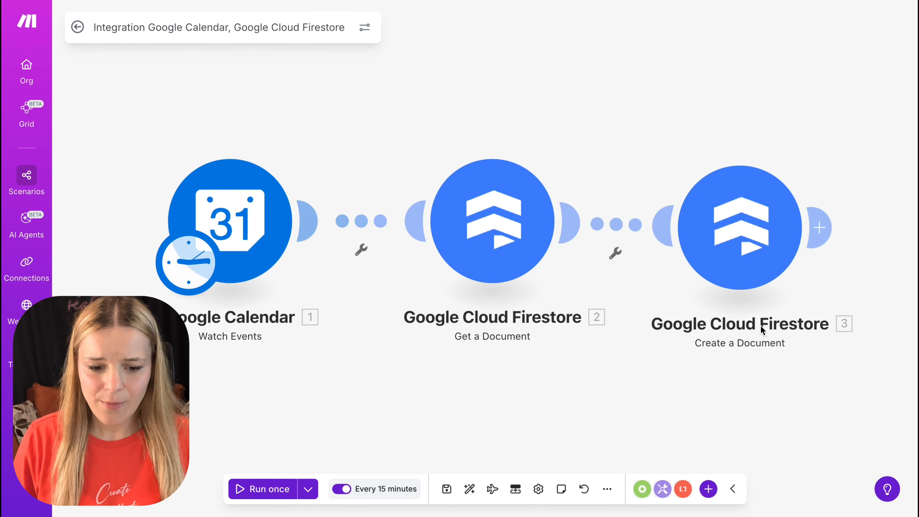
Step: Open the Calendar scenario's Create a Document module and check the google_calendar part of its collection path
left_click(756, 251)
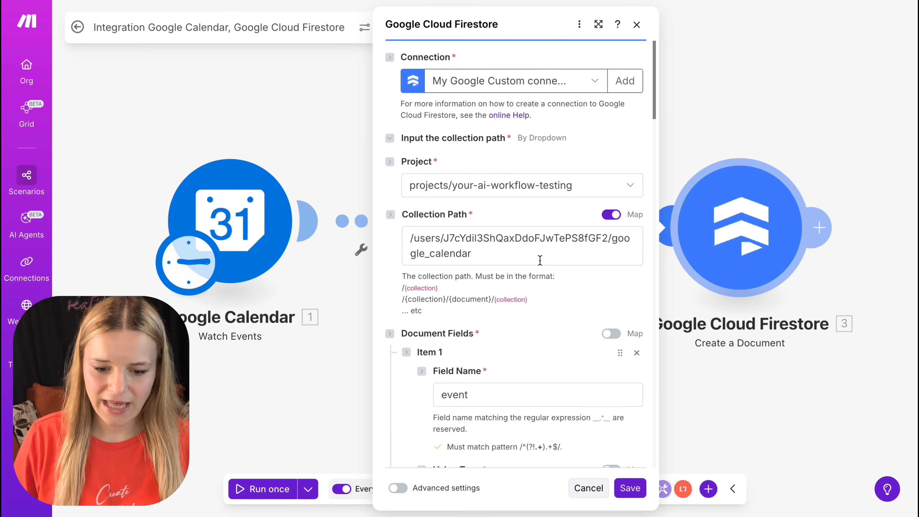
left_click(472, 255)
left_click_drag(473, 254, 616, 230)
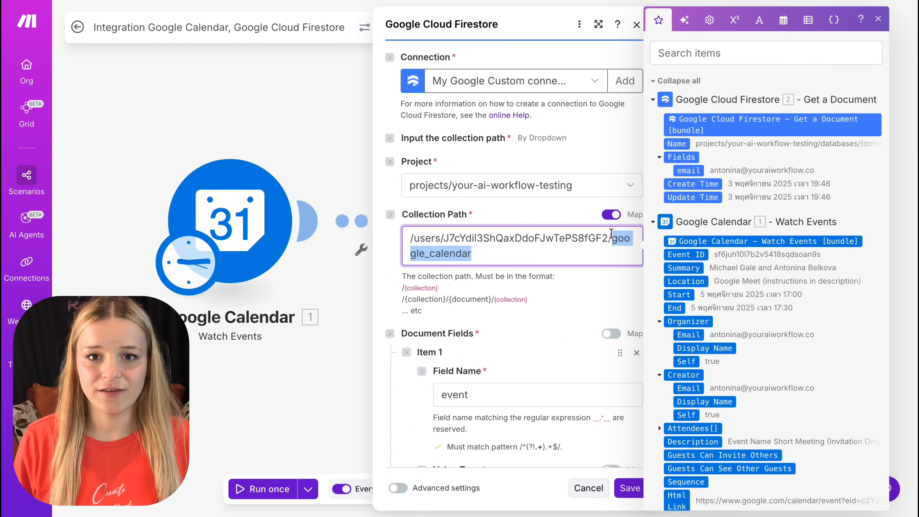
Step: Review the mappings of the event, description, time_start and time_end document fields
scroll(556, 296, "down", 6)
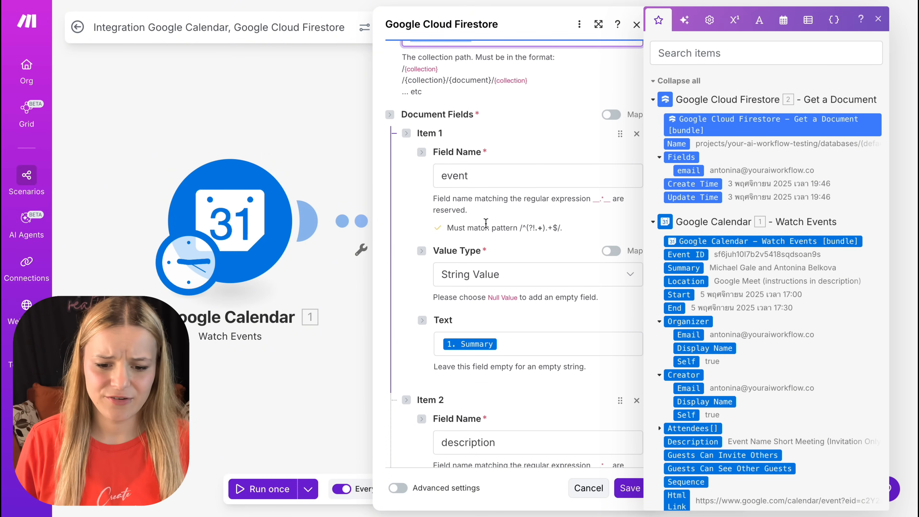
scroll(537, 344, "down", 10)
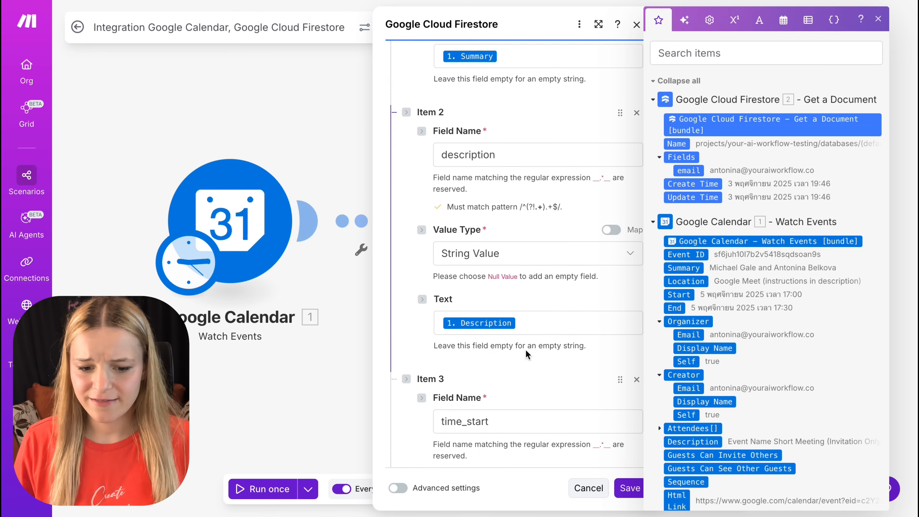
scroll(544, 167, "up", 2)
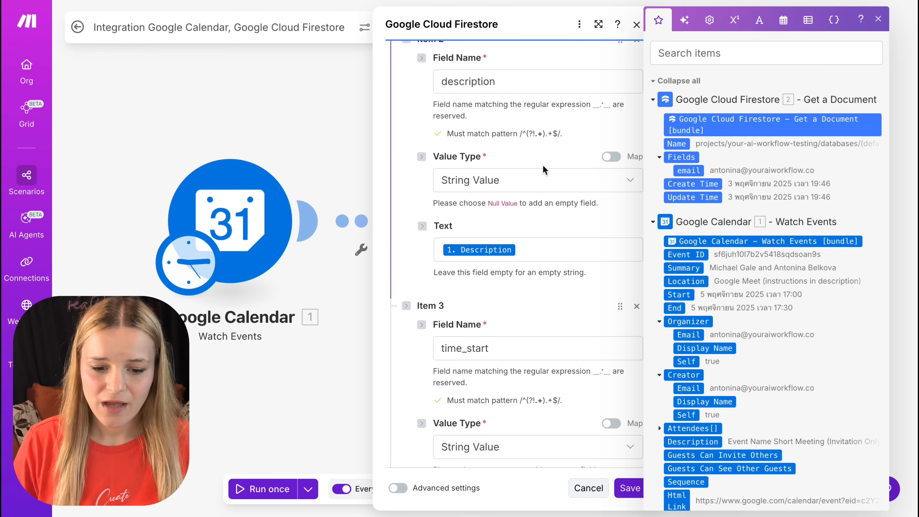
scroll(524, 253, "down", 6)
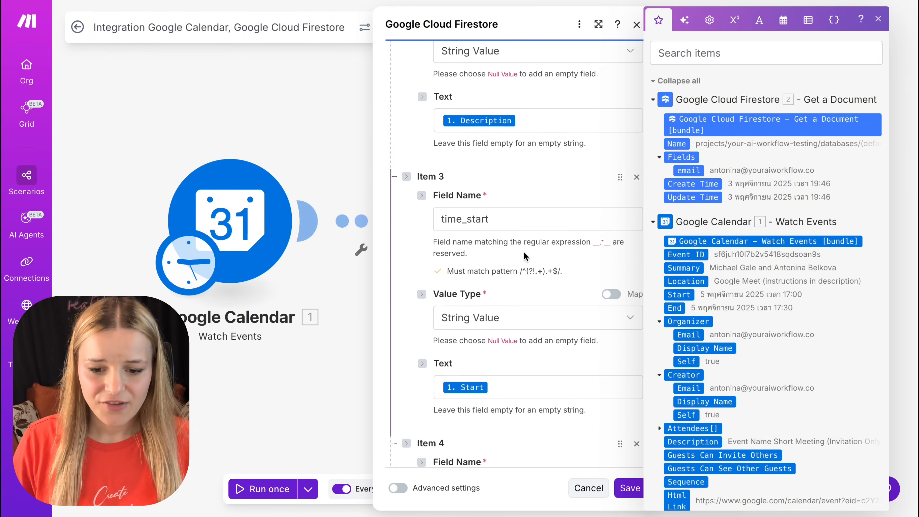
scroll(525, 256, "down", 1)
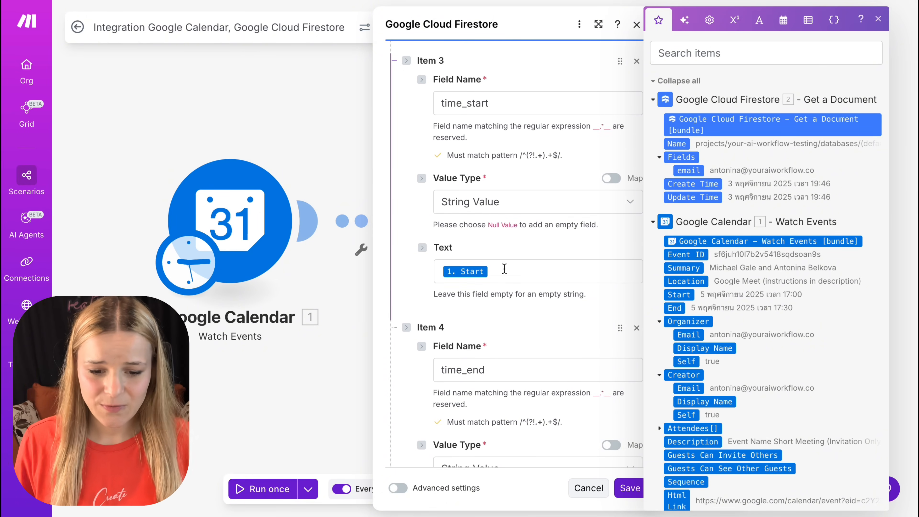
scroll(578, 360, "down", 9)
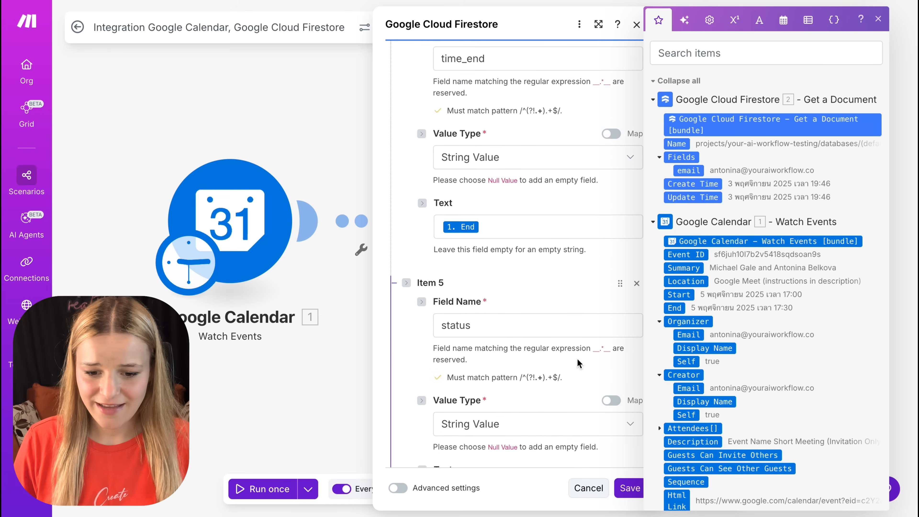
Step: Review the mappings of the status, date and attendees fields and the Document ID
scroll(578, 361, "down", 2)
scroll(521, 411, "down", 4)
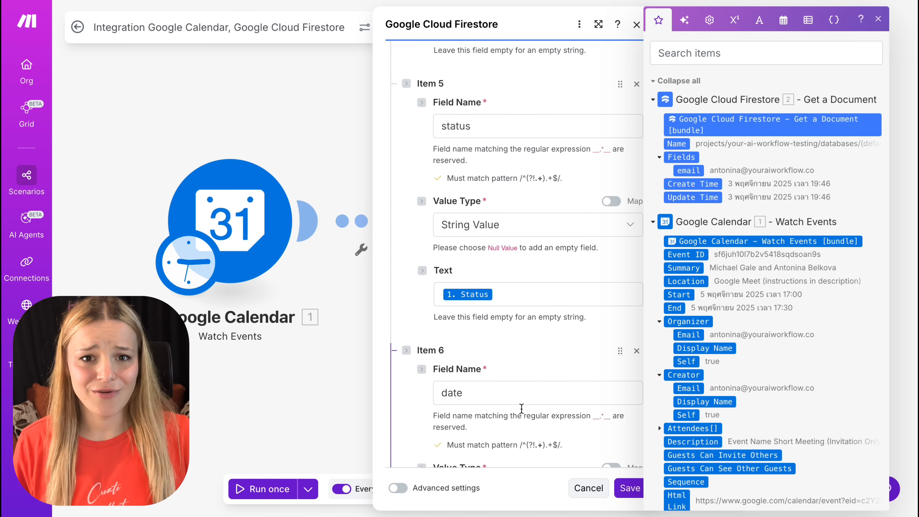
scroll(522, 408, "down", 7)
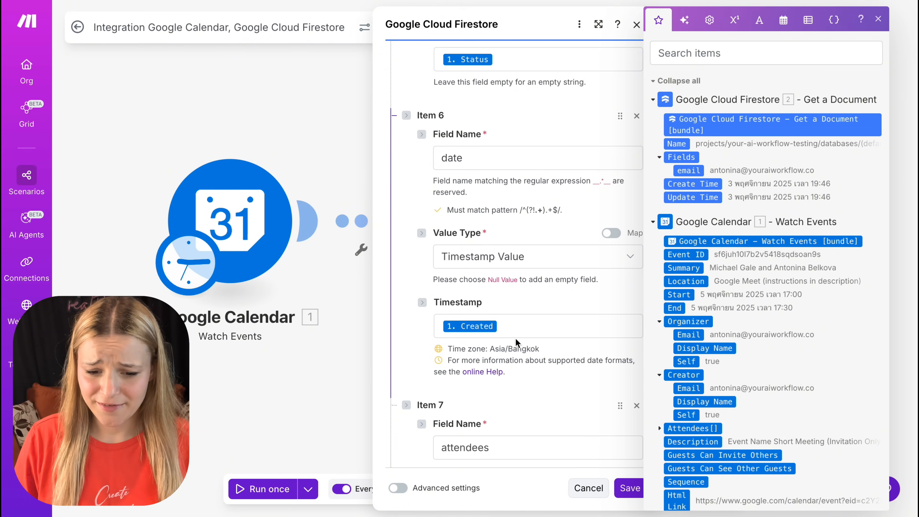
scroll(516, 338, "down", 8)
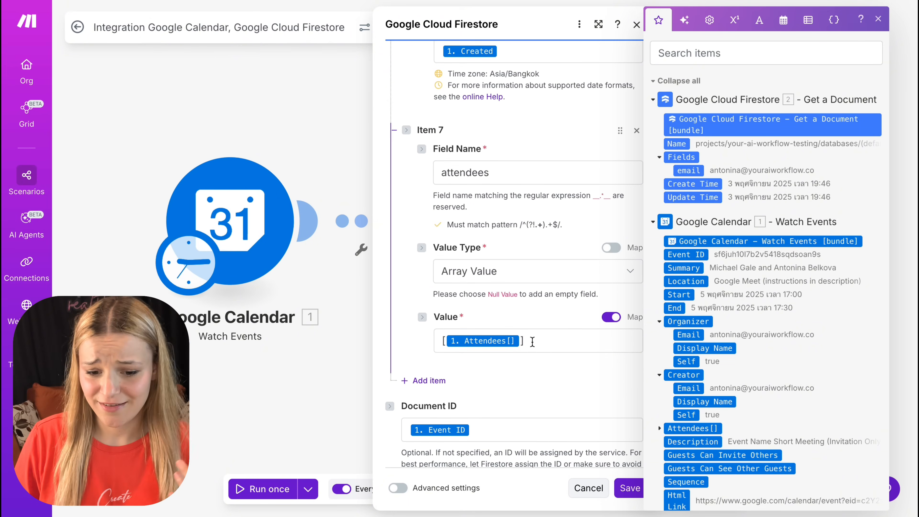
Step: Set the attendees field's value type to String Value and save the Create a Document module
left_click(554, 275)
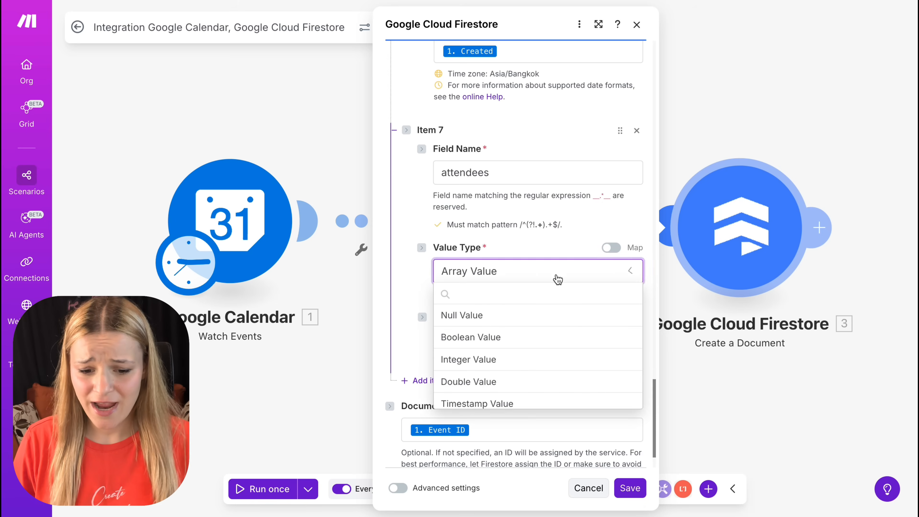
left_click(589, 424)
scroll(556, 386, "down", 2)
left_click(630, 488)
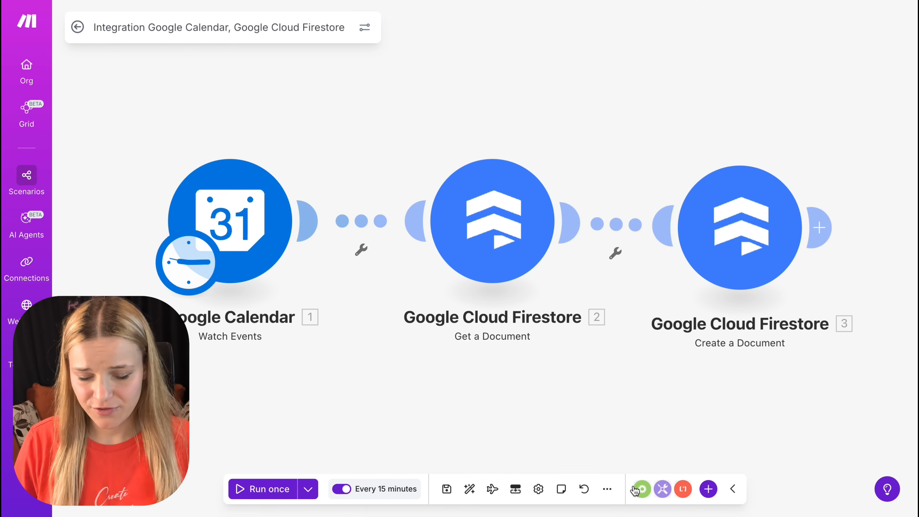
Step: Run the Calendar scenario with existing data from the 20:13:32 run and inspect the attendees field of the google_calendar document in Firebase
left_click(308, 489)
left_click(314, 393)
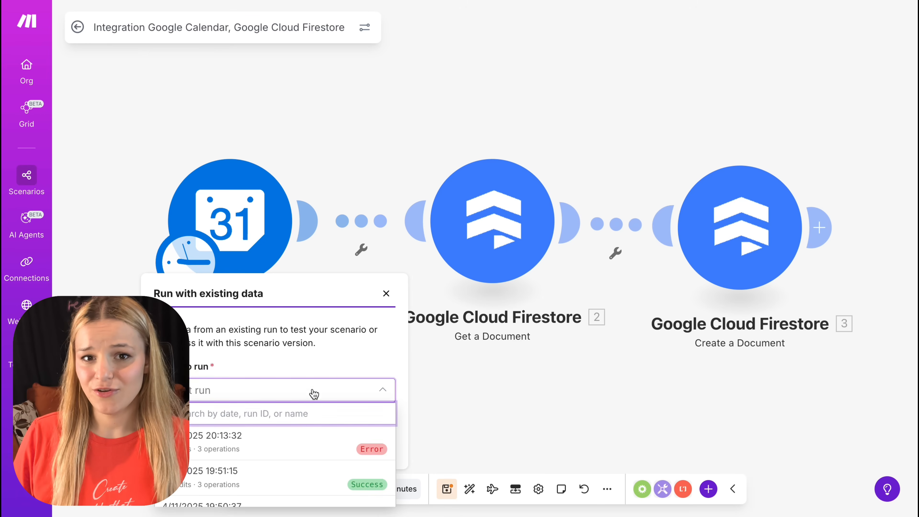
left_click(278, 438)
left_click(349, 450)
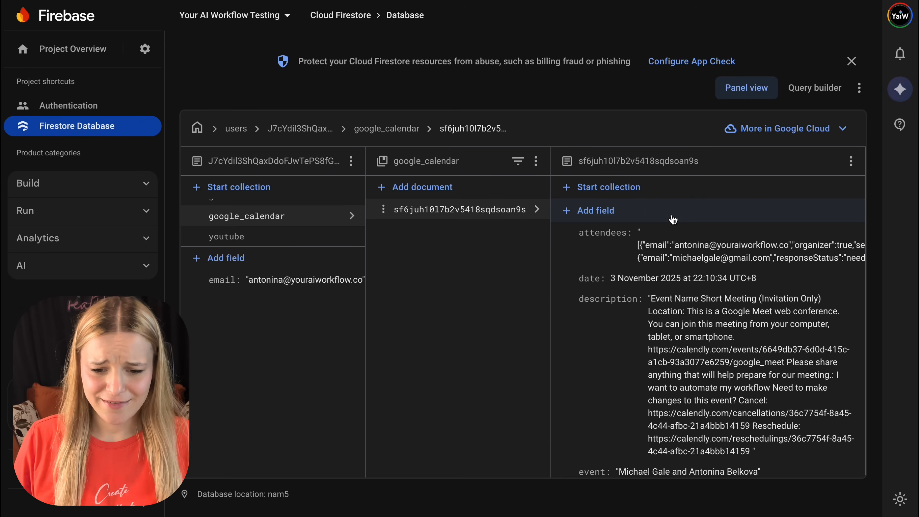
scroll(684, 245, "right", 4)
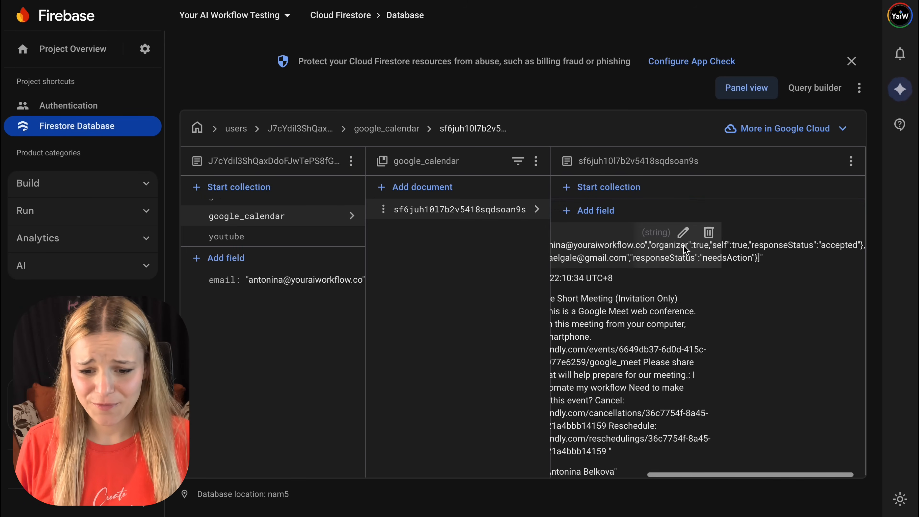
scroll(684, 245, "left", 4)
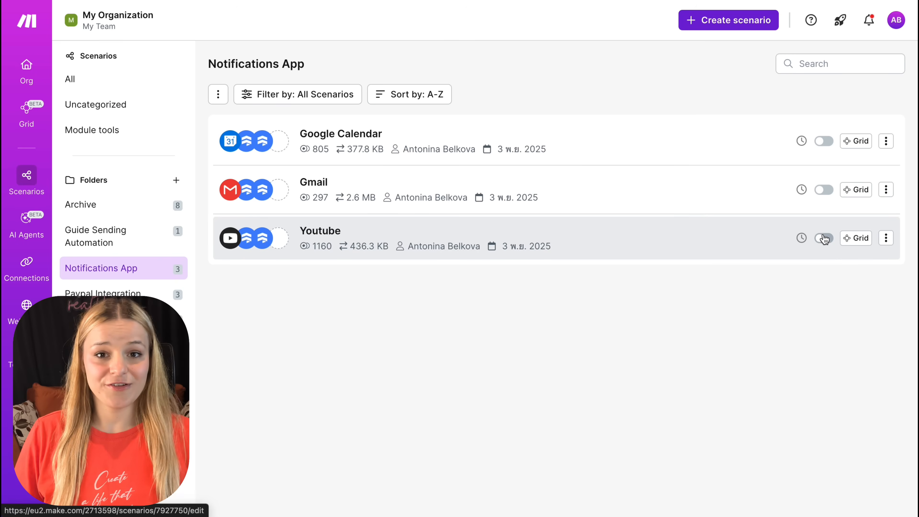
Step: Activate the Youtube, Gmail and Google Calendar scenarios in Make's Notifications App folder
left_click(824, 239)
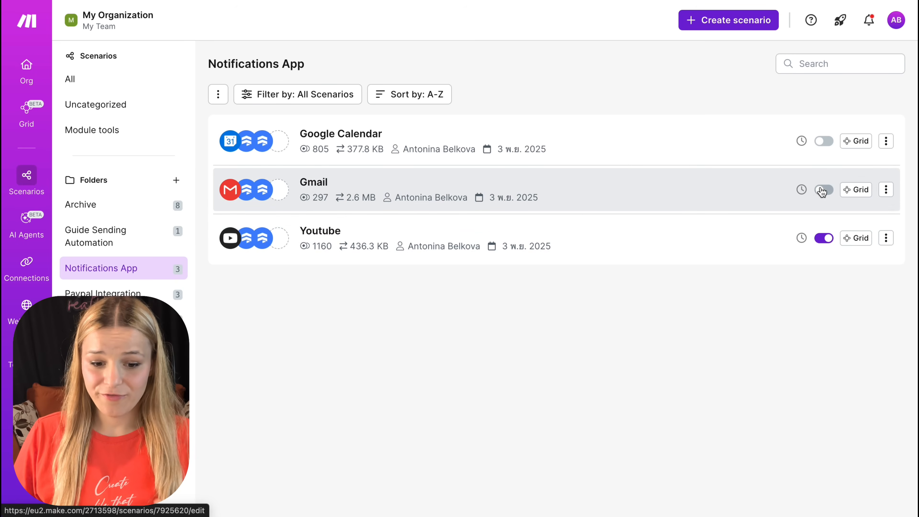
left_click(824, 190)
left_click(823, 142)
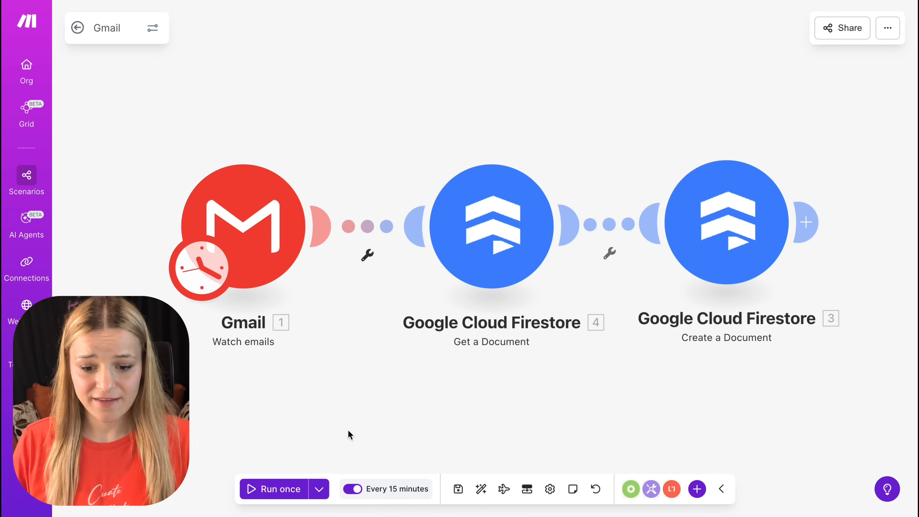
Step: Set the Gmail scenario's schedule to run at regular intervals of 5 minutes and save the schedule
left_click(382, 493)
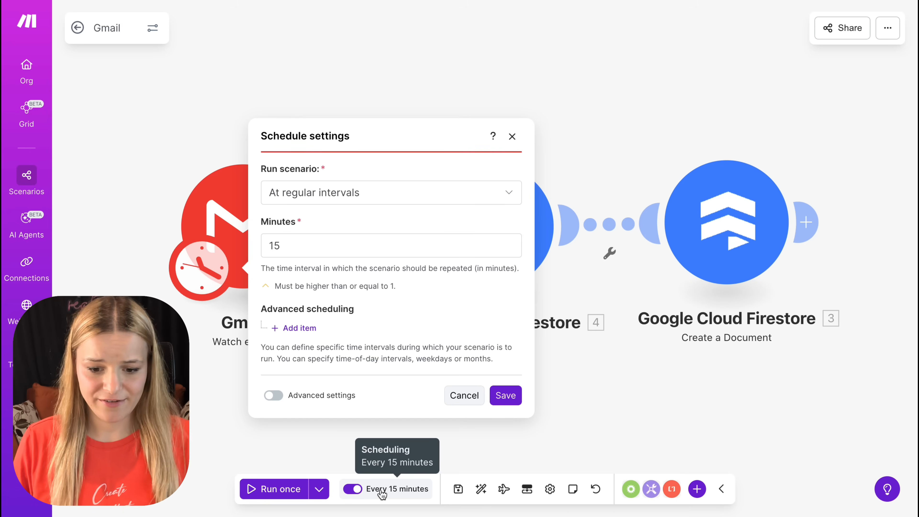
left_click(379, 251)
key("BackSpace")
key("BackSpace")
type("5")
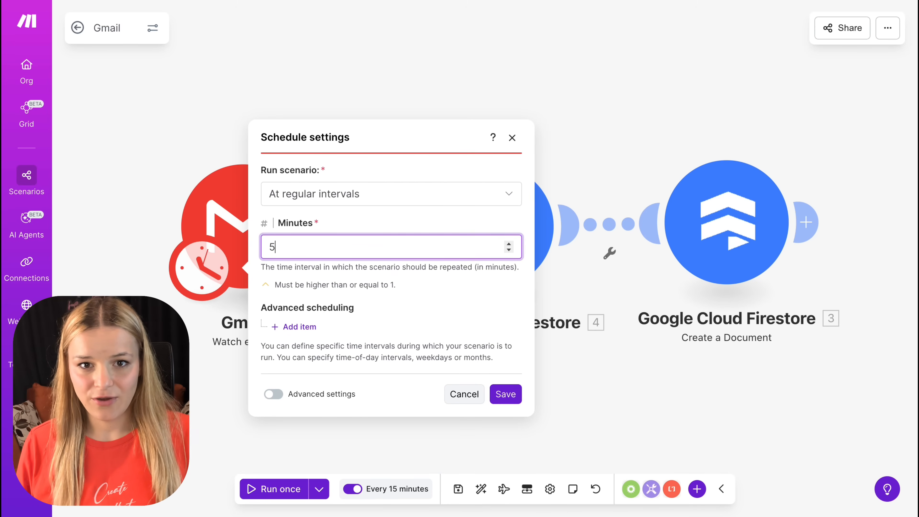
left_click(507, 396)
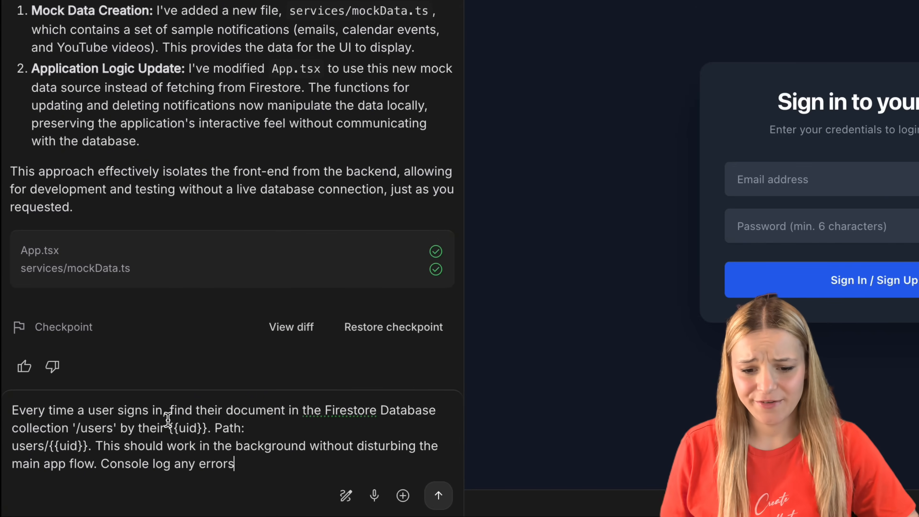
Step: In Google AI Studio, review and submit the prompt to find each user's Firestore document at users/{{uid}} on every sign-in, console logging errors
triple_click(207, 410)
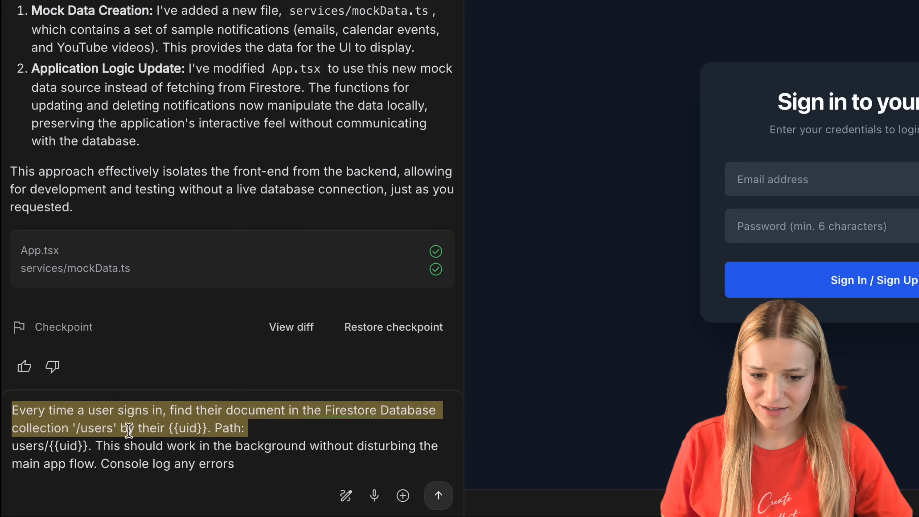
left_click(104, 445)
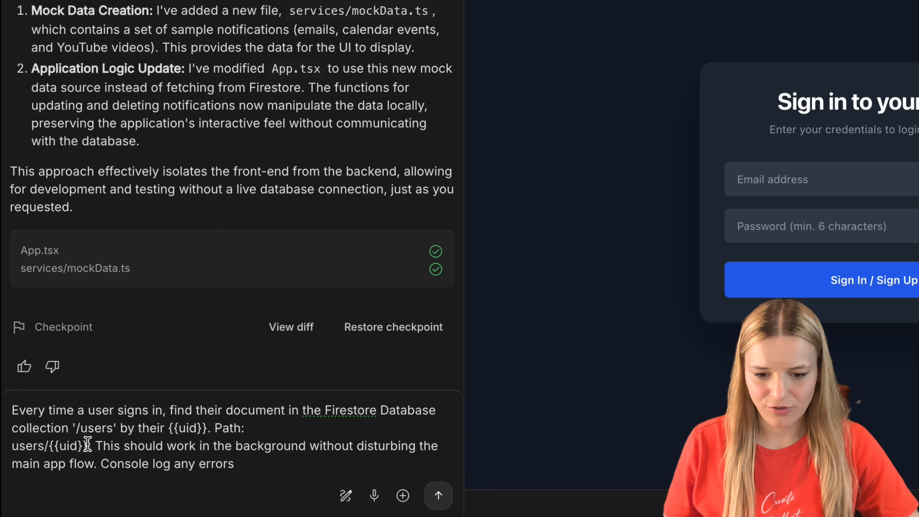
left_click_drag(88, 445, 13, 445)
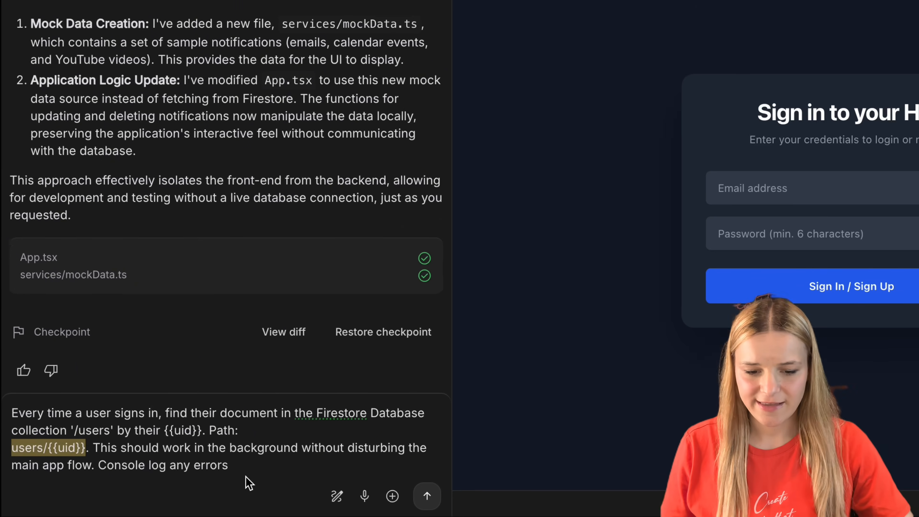
key("Return")
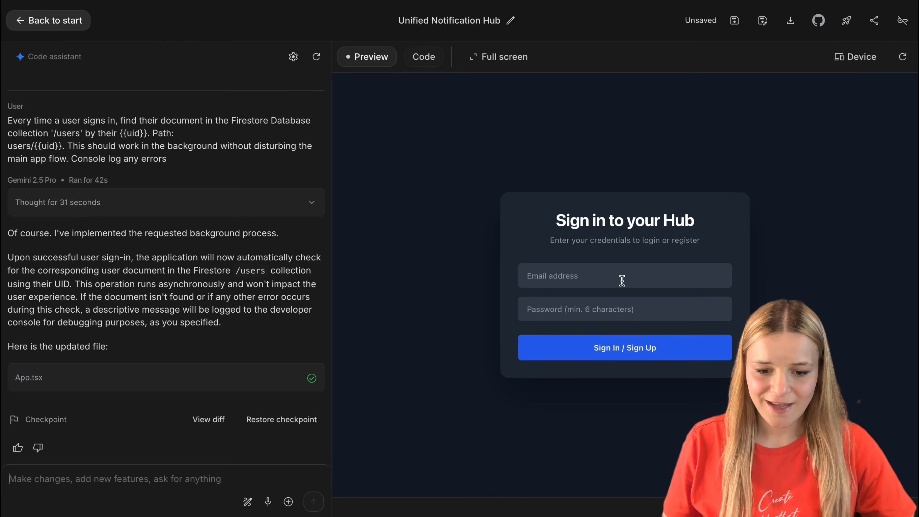
Step: Sign in to the Notification Hub preview with the account's email address and password
left_click(619, 276)
left_click(630, 304)
left_click(630, 309)
type("•••")
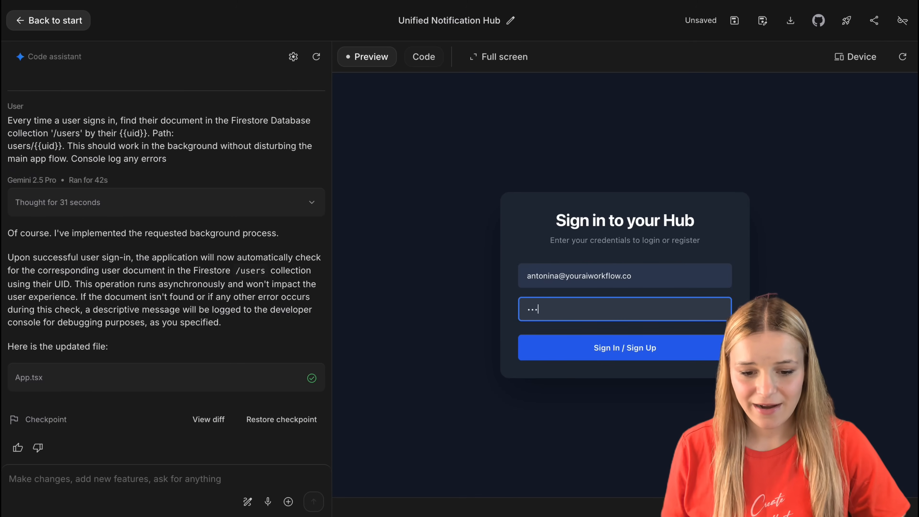
key("Return")
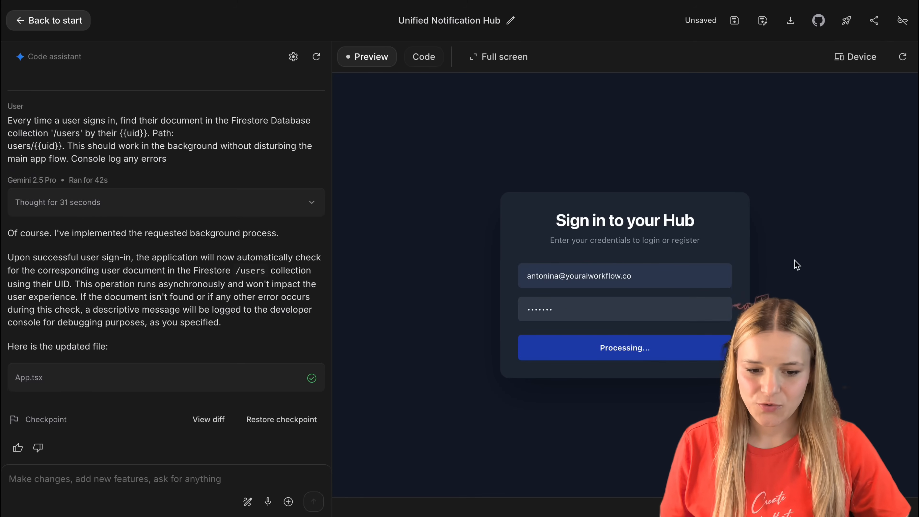
Step: Paste the prompt to remove all mock data and display users/{{uid}}/youtube documents as new competition videos, and review its path instructions
key("ctrl+v")
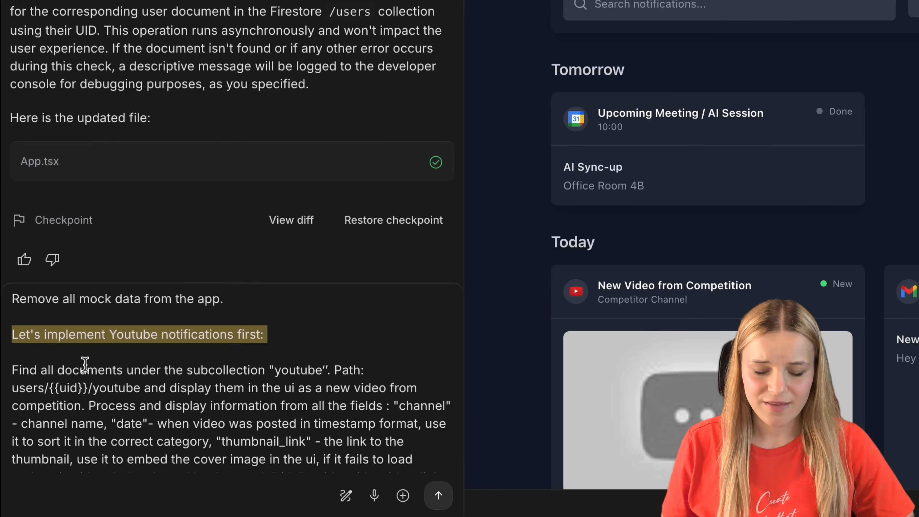
scroll(59, 409, "down", 1)
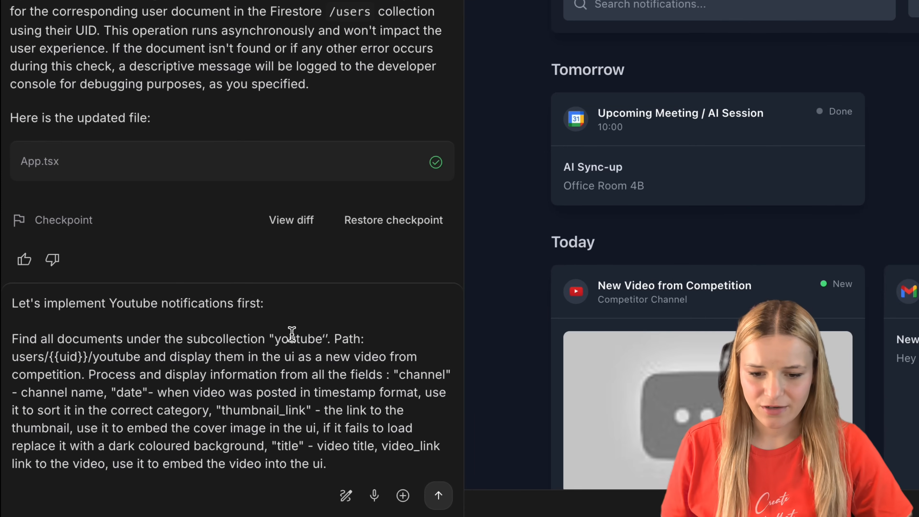
left_click_drag(330, 339, 11, 345)
left_click(238, 378)
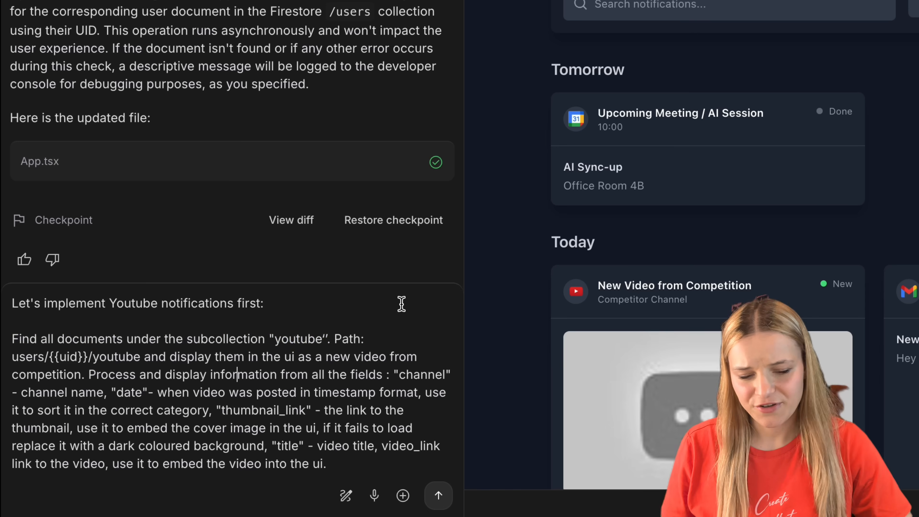
left_click_drag(334, 339, 81, 375)
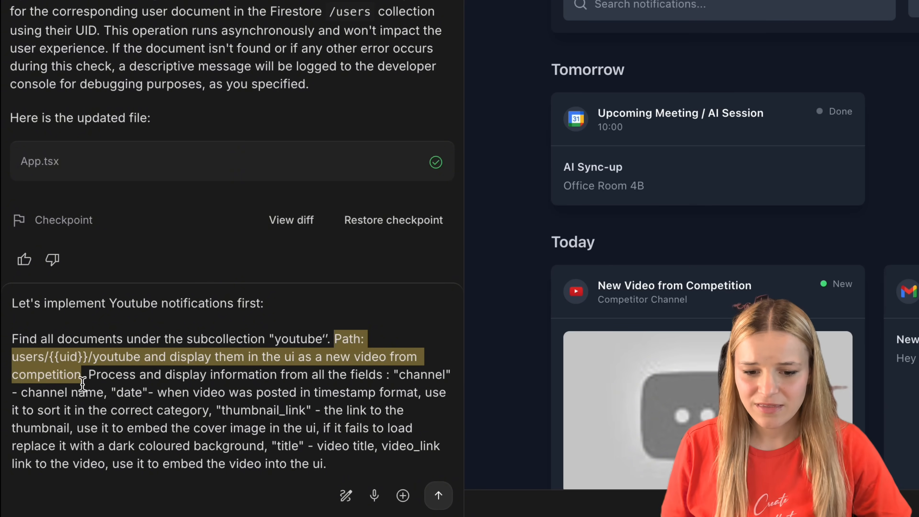
left_click(88, 377)
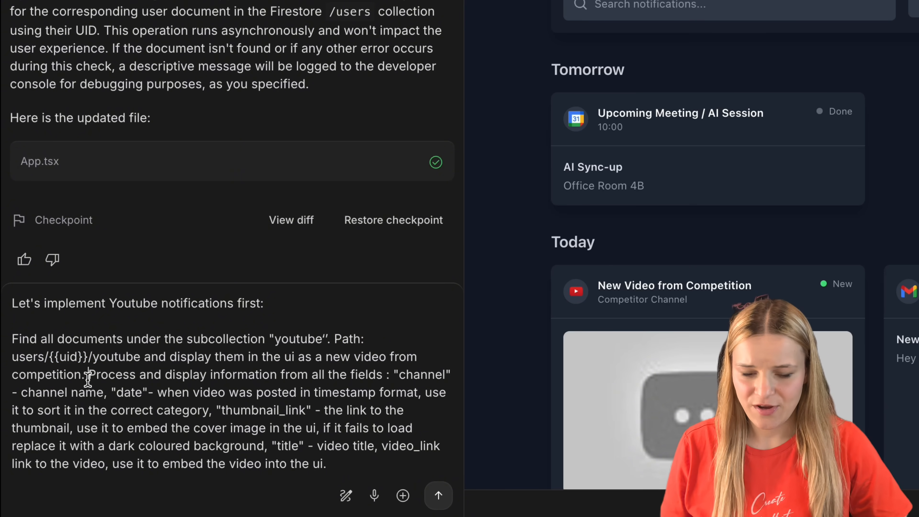
Step: Review the prompt's channel, date, thumbnail_link and title field instructions, put video_link in quotation marks and submit the prompt
left_click_drag(90, 377, 104, 387)
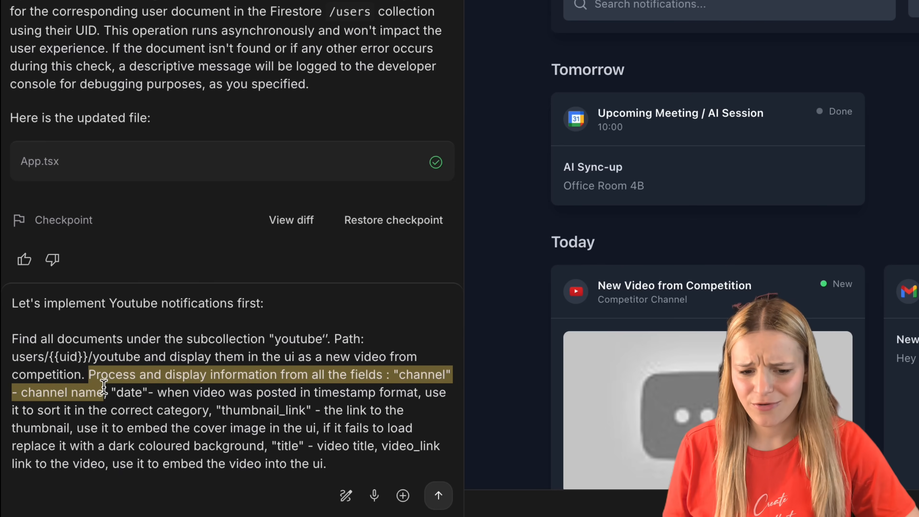
double_click(441, 371)
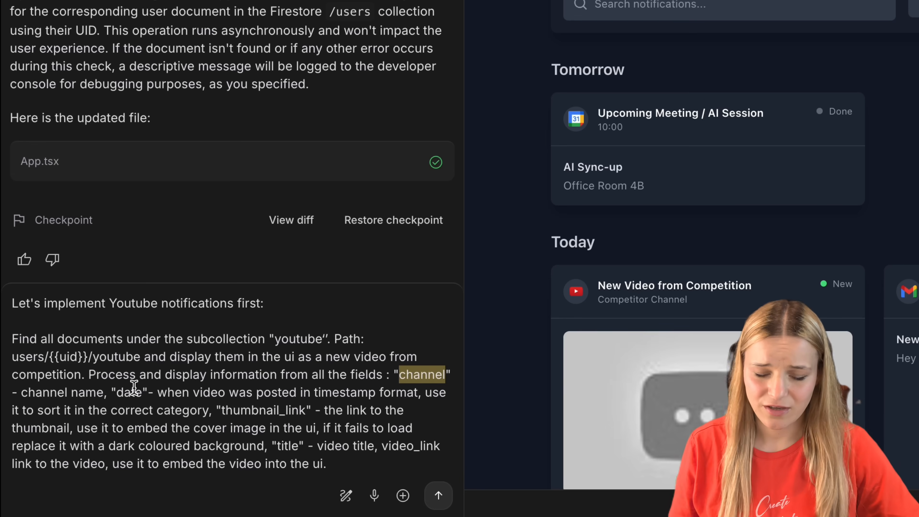
double_click(122, 391)
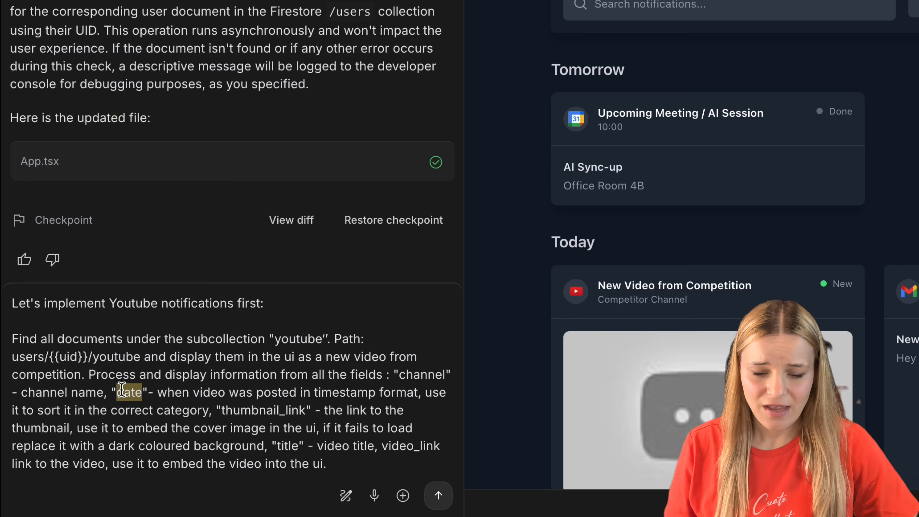
double_click(350, 392)
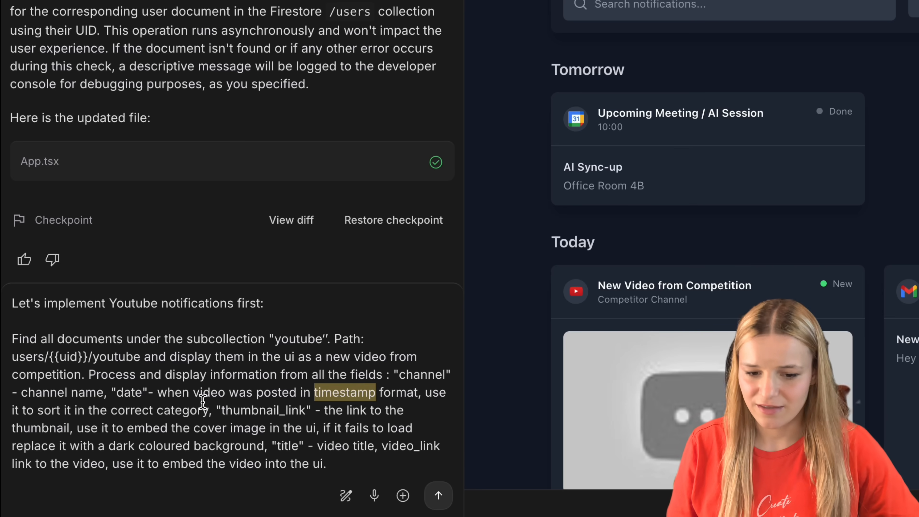
left_click_drag(223, 408, 313, 406)
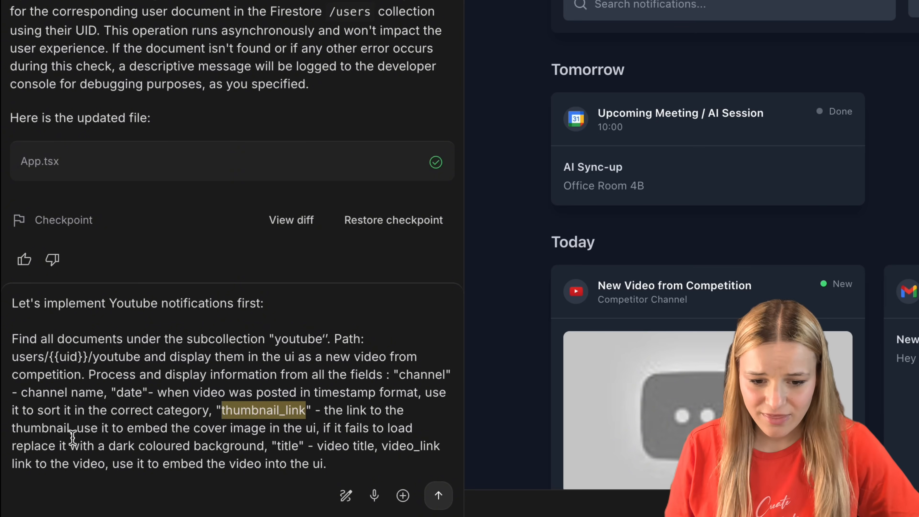
left_click_drag(317, 428, 263, 442)
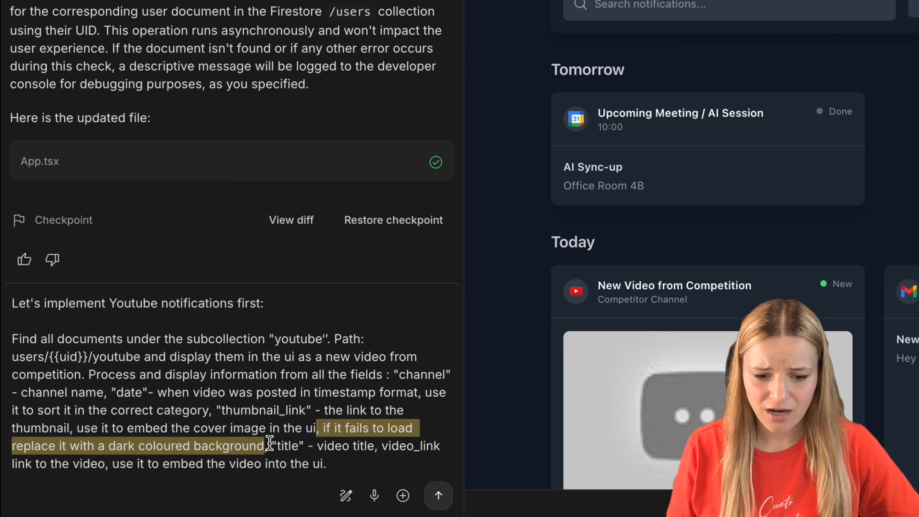
left_click(270, 443)
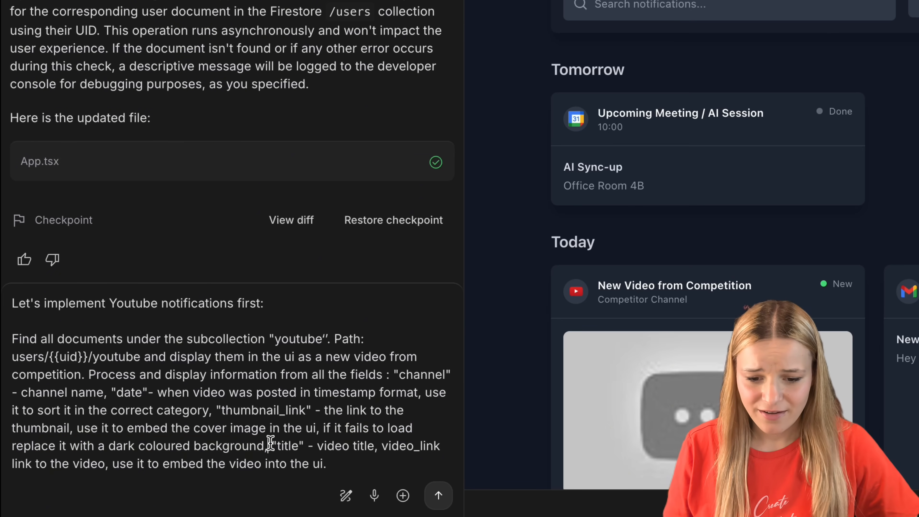
left_click_drag(270, 442, 297, 445)
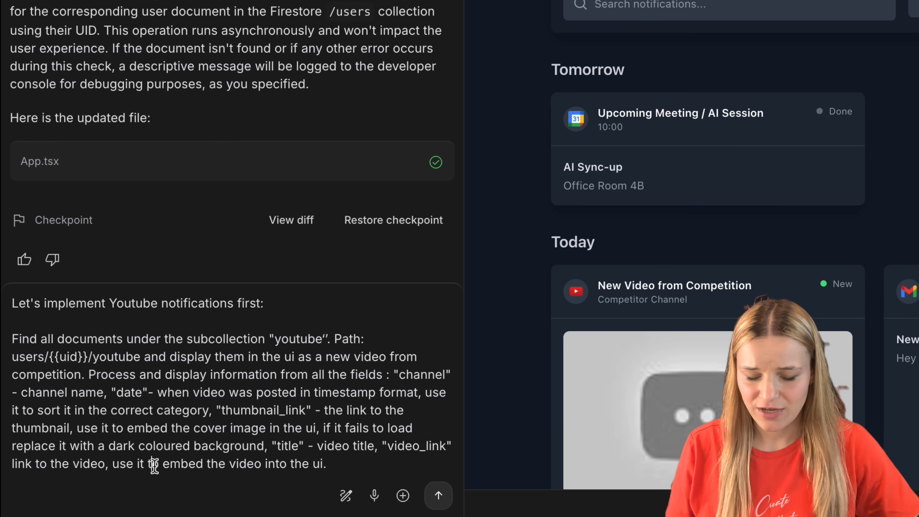
key("Return")
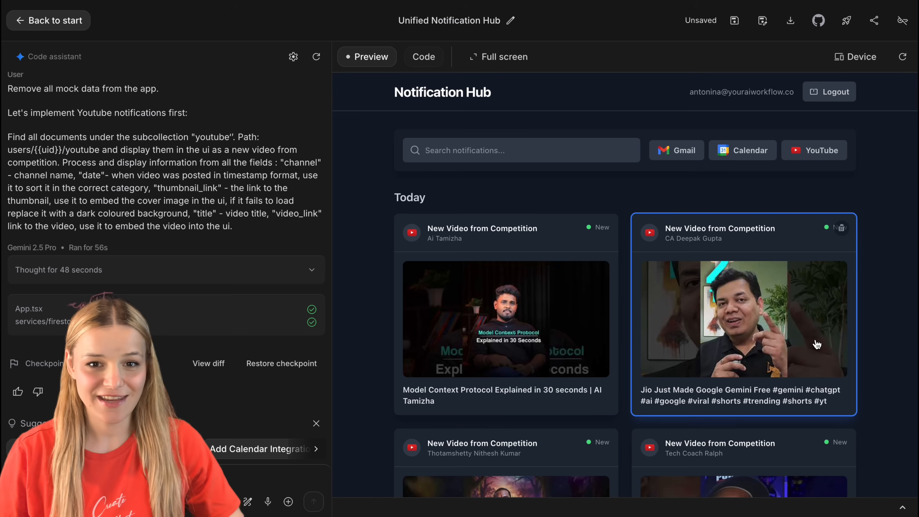
Step: Browse the YouTube notification cards in the preview and view the details of the "Gemini Photo Edit" competitor video
scroll(772, 309, "down", 8)
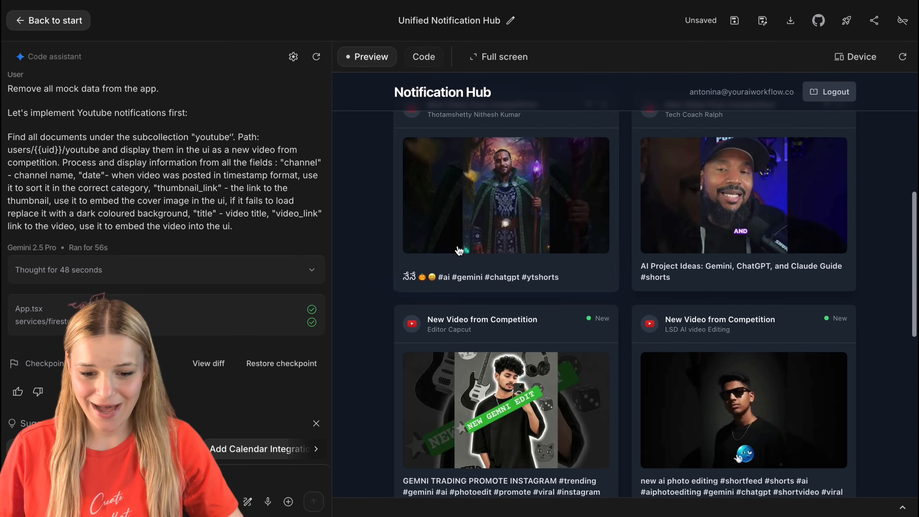
scroll(715, 352, "down", 10)
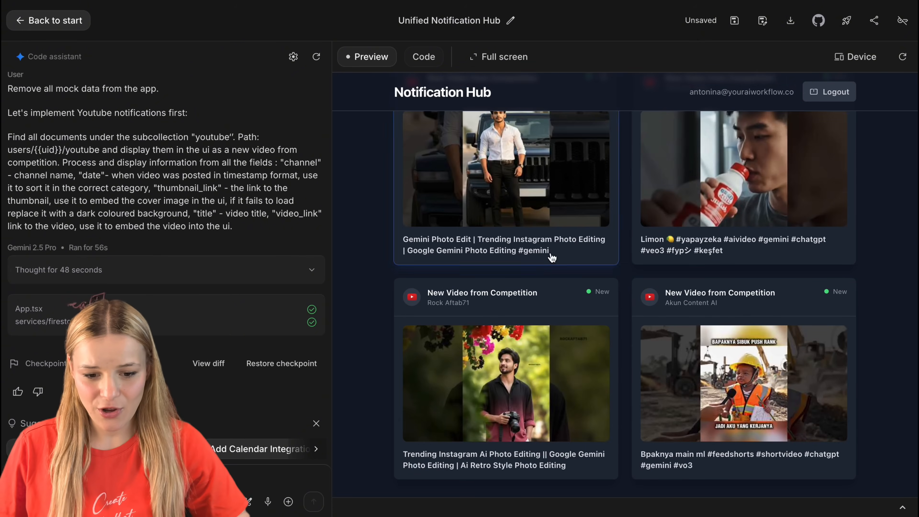
left_click_drag(402, 247, 567, 266)
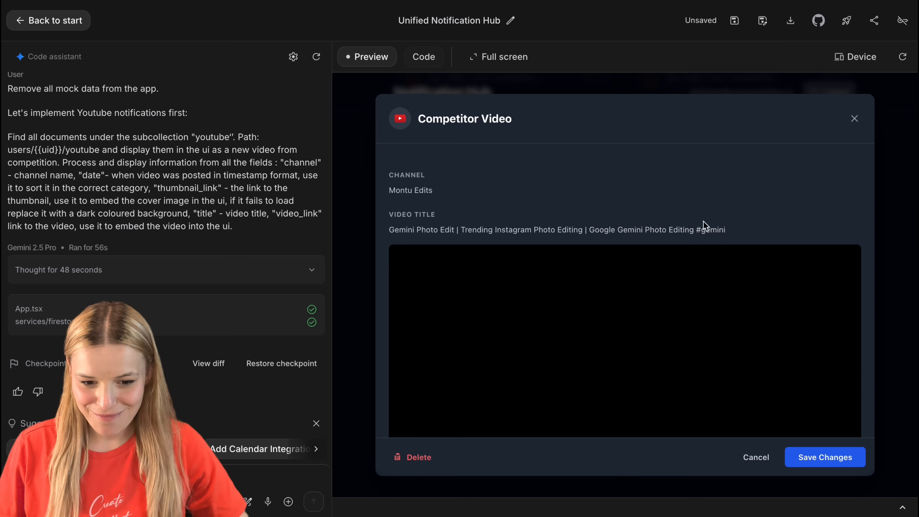
scroll(736, 312, "down", 5)
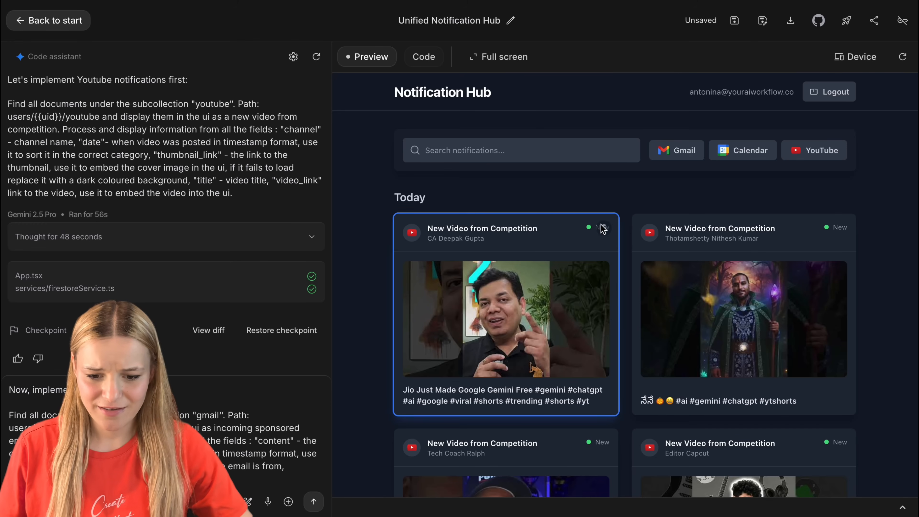
Step: Delete the YouTube notifications from the hub one after another and check the youtube subcollection in Firebase
left_click(604, 229)
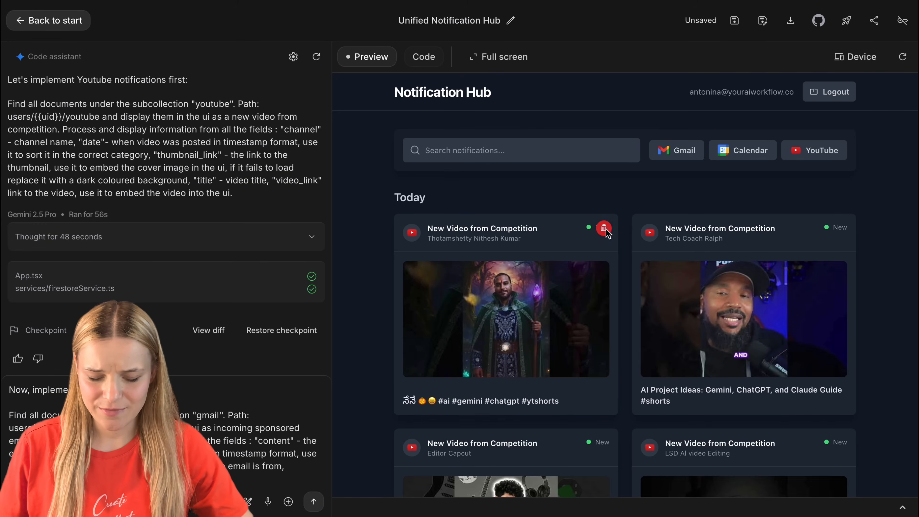
left_click(604, 228)
left_click(604, 228)
left_click(604, 229)
left_click(603, 229)
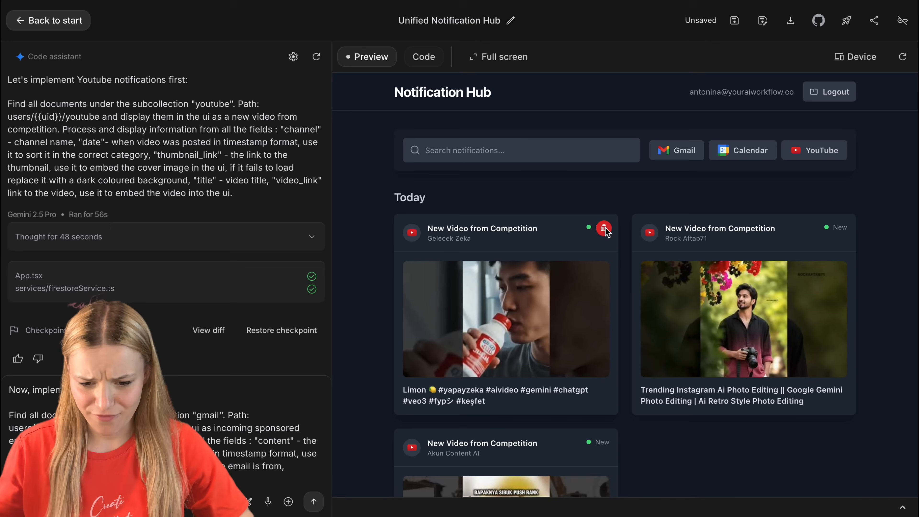
left_click(604, 229)
left_click(604, 228)
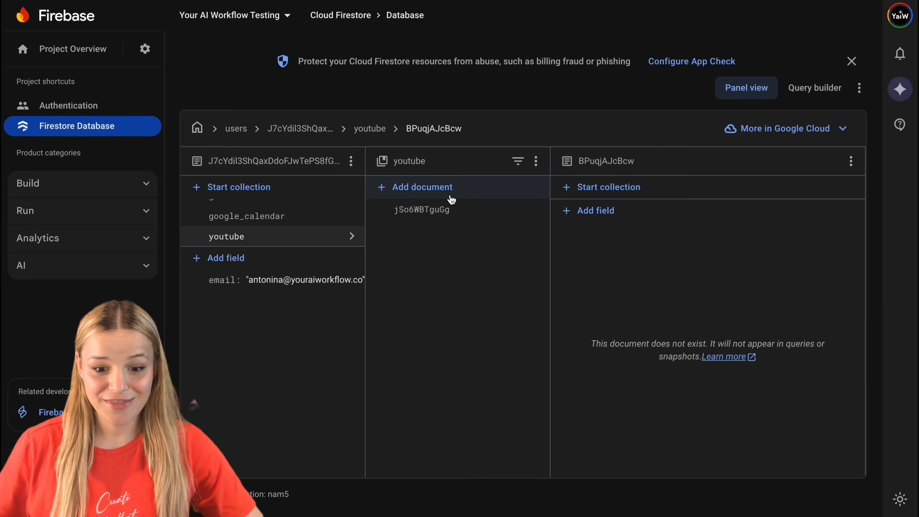
left_click(435, 209)
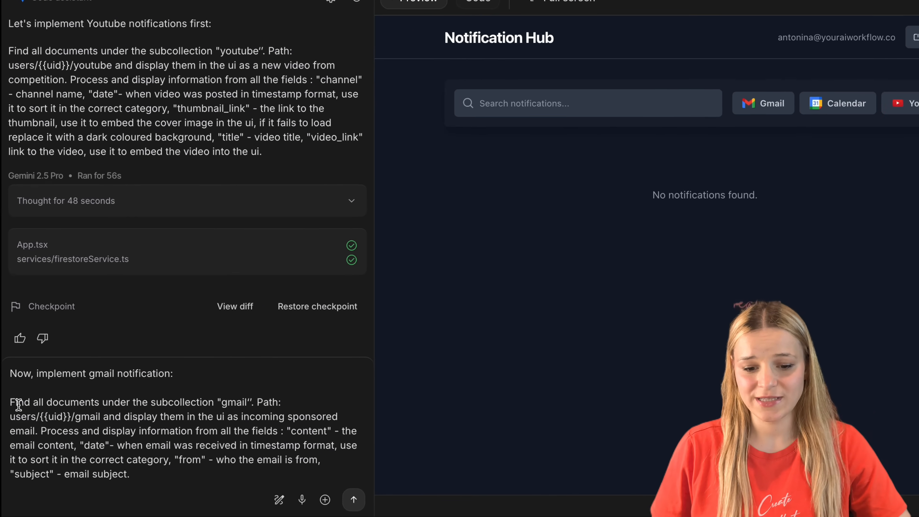
Step: Review and submit the prompt to display users/{{uid}}/gmail documents as incoming sponsored emails with their content, date, from and subject fields
left_click_drag(10, 404, 260, 398)
left_click_drag(324, 370, 216, 392)
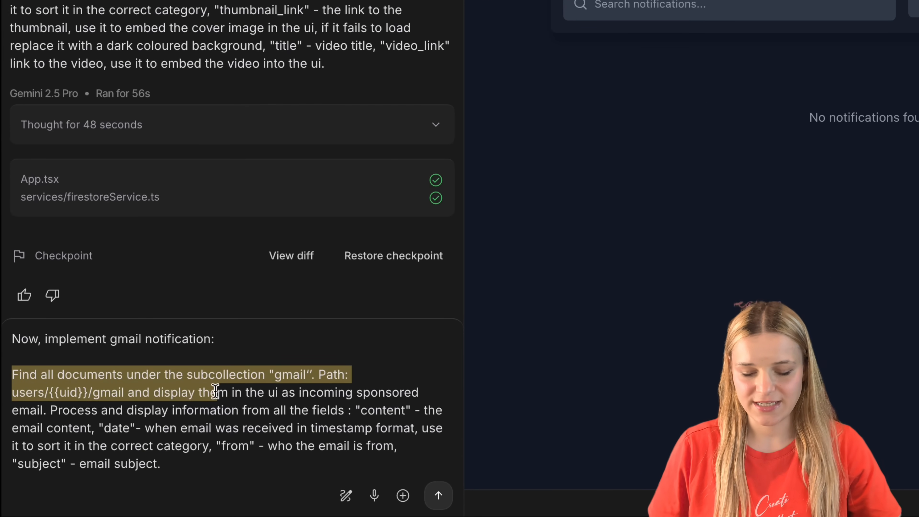
left_click(152, 395)
left_click_drag(154, 394, 361, 405)
left_click(48, 406)
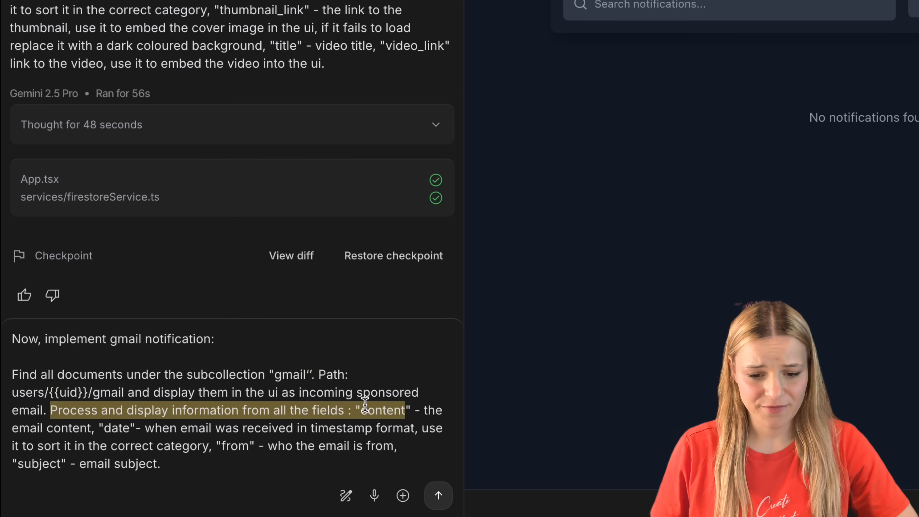
left_click(361, 405)
double_click(368, 406)
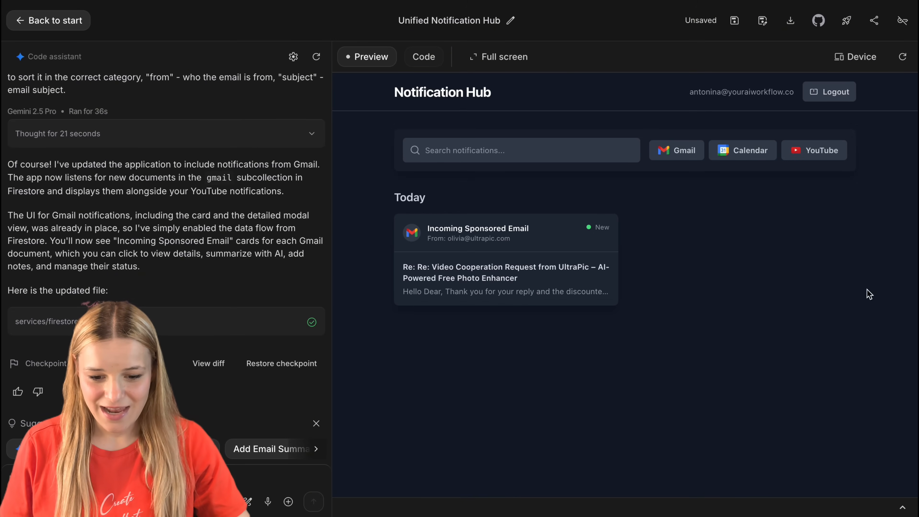
Step: Open the UltraPic sponsored email's details in the preview and read through its content
left_click(500, 282)
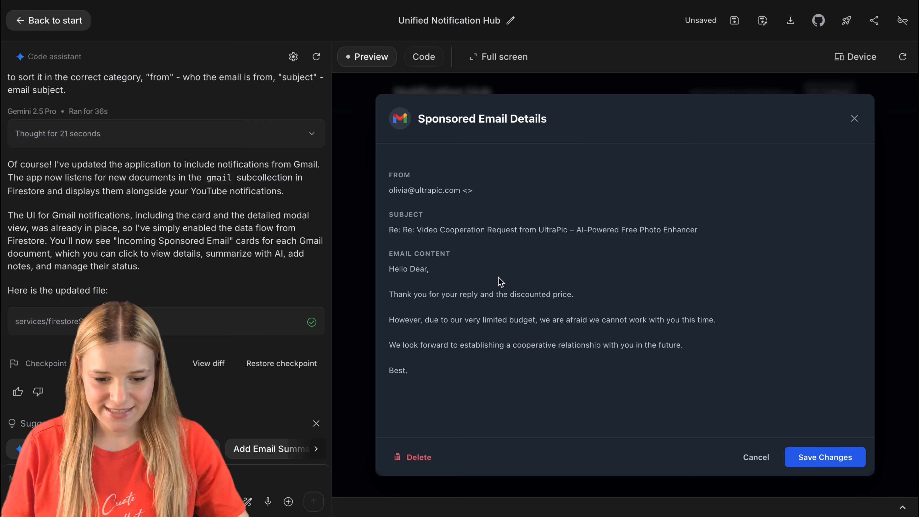
scroll(503, 351, "down", 10)
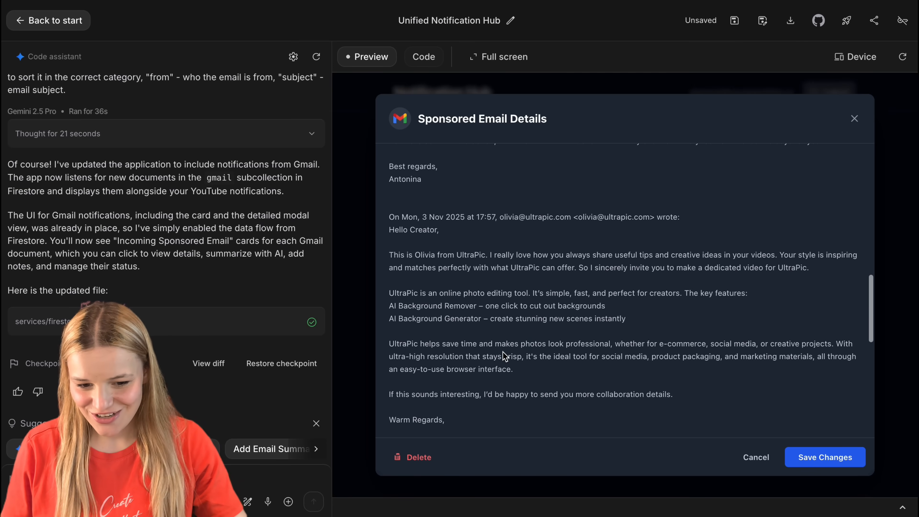
scroll(503, 353, "down", 5)
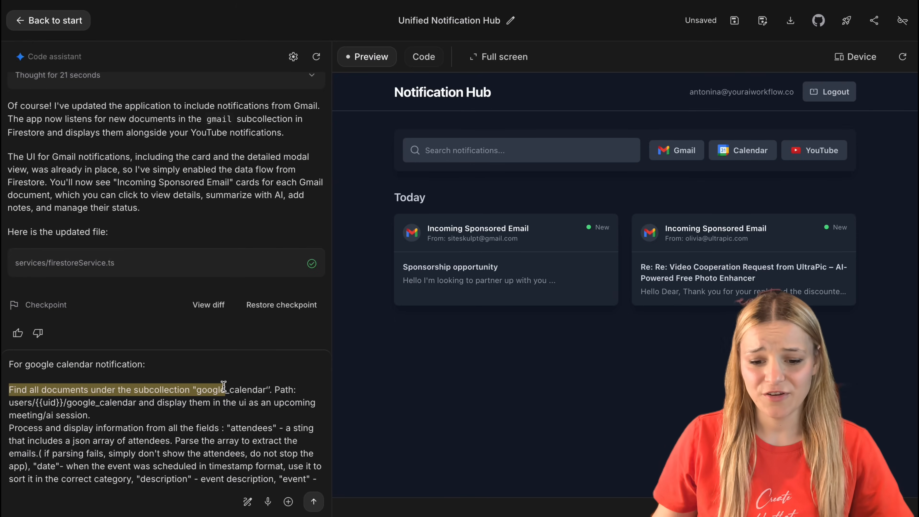
Step: Review and submit the prompt to display users/{{uid}}/google_calendar documents as upcoming meeting/AI sessions, parsing the attendees JSON array and sorting by date
left_click_drag(9, 428, 33, 425)
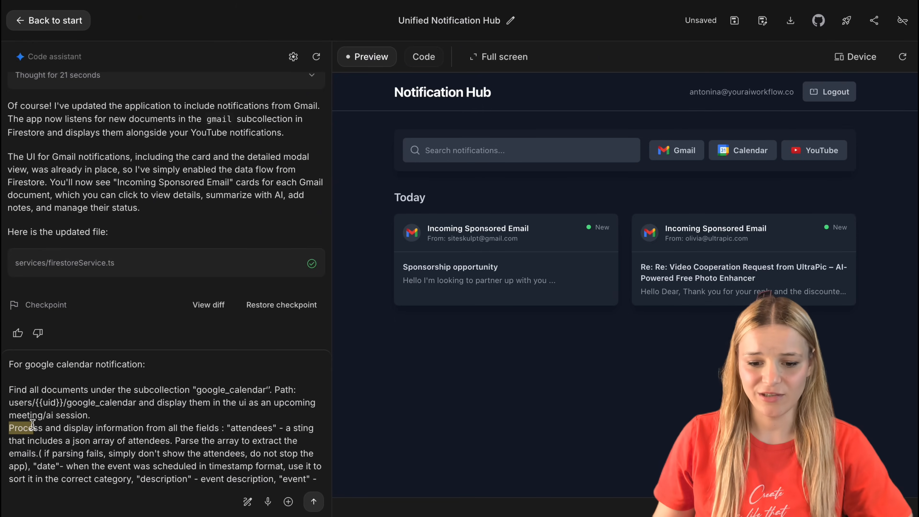
left_click_drag(274, 428, 29, 468)
left_click(29, 467)
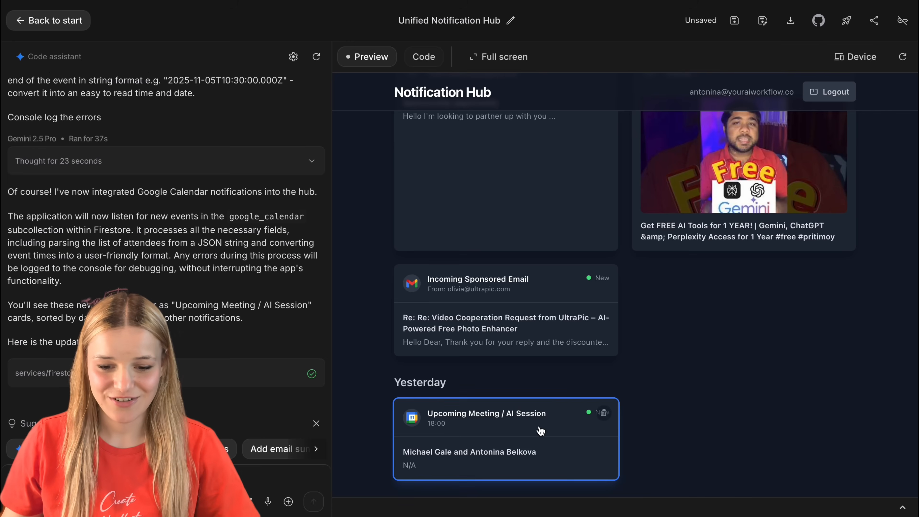
Step: View the Upcoming Meeting / AI Session notification's event details, including time and attendees, and close them
left_click(540, 427)
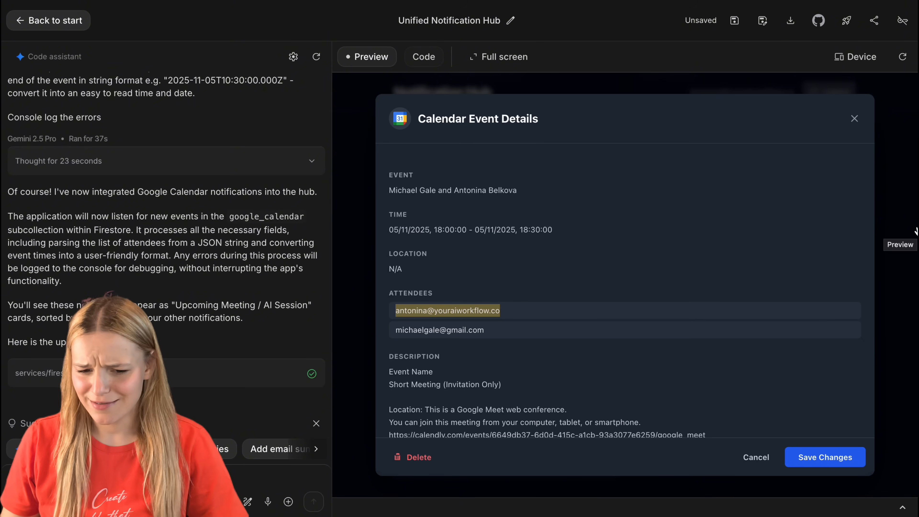
left_click(918, 232)
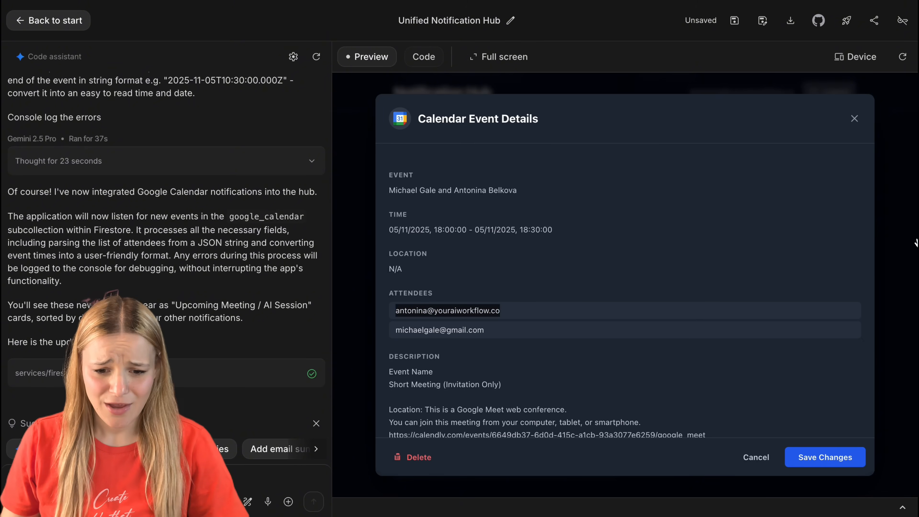
left_click(854, 118)
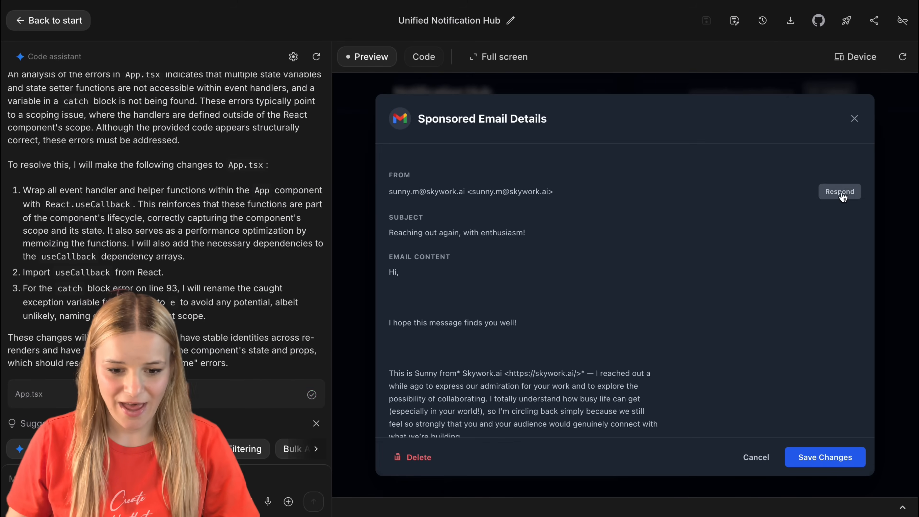
Step: Examine the Compose Email form for replying to a sponsored email, including its message area
left_click(840, 192)
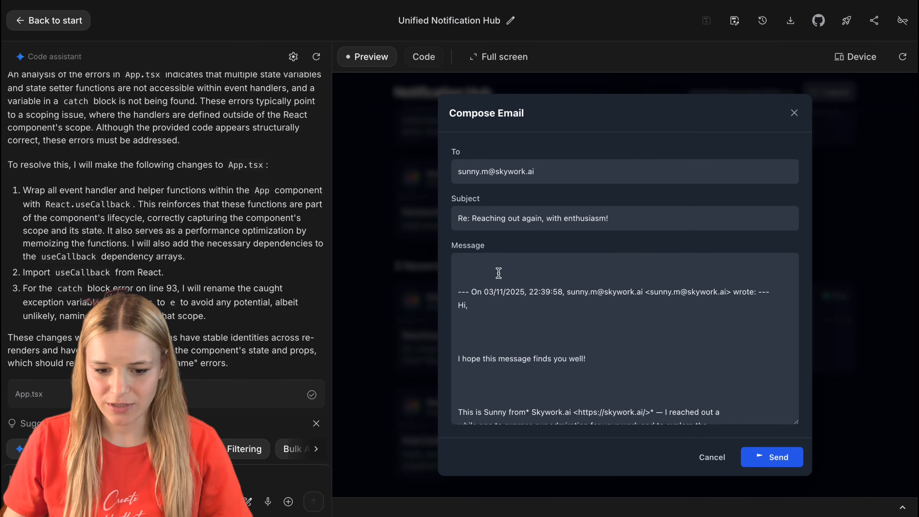
left_click(497, 267)
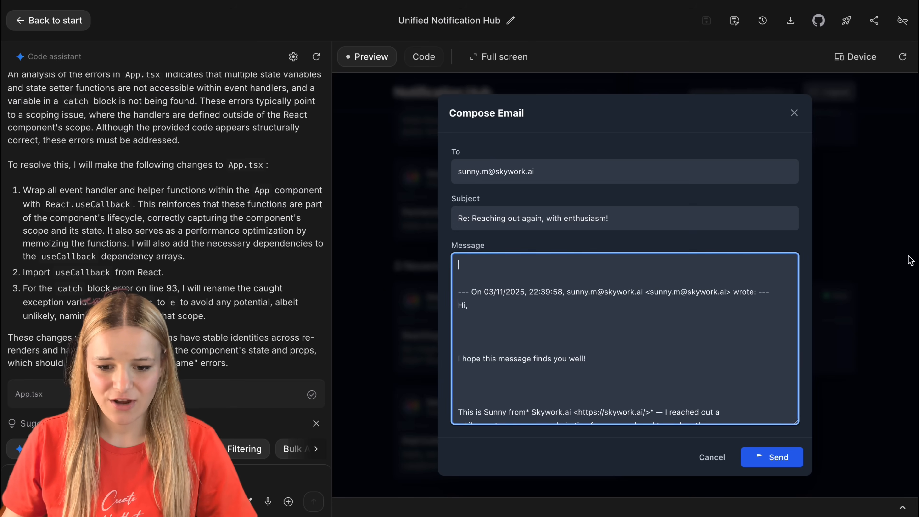
left_click(877, 265)
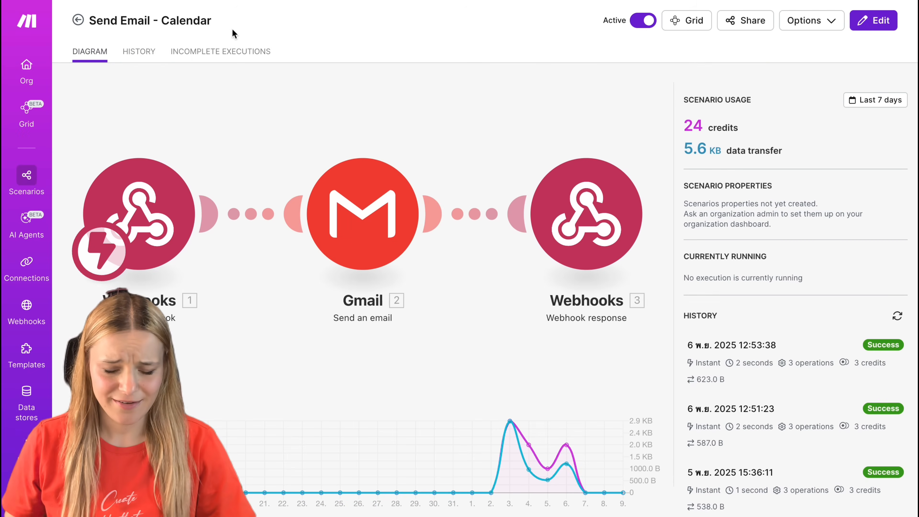
Step: Switch to Make and review the email_to, subject and content fields in the Send Email - Calendar webhook's data structure
left_click(314, 152)
left_click(216, 210)
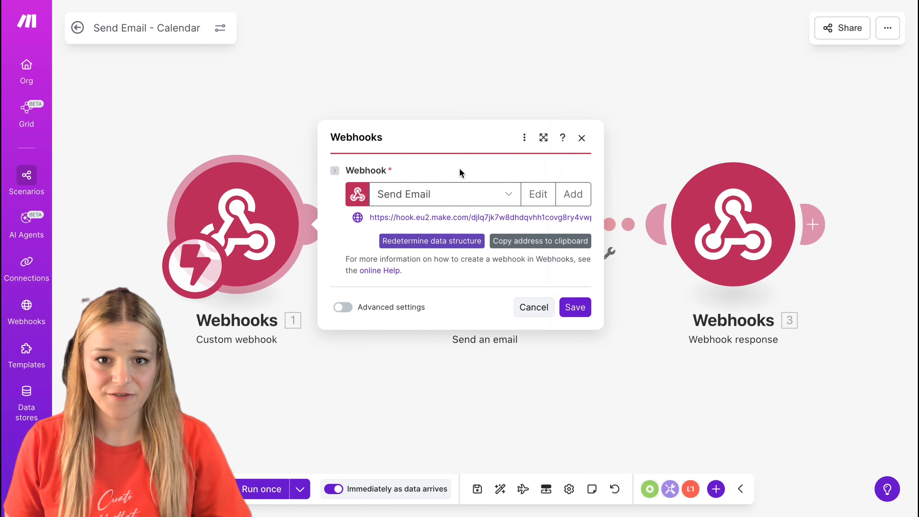
left_click(538, 195)
left_click(791, 349)
left_click(763, 371)
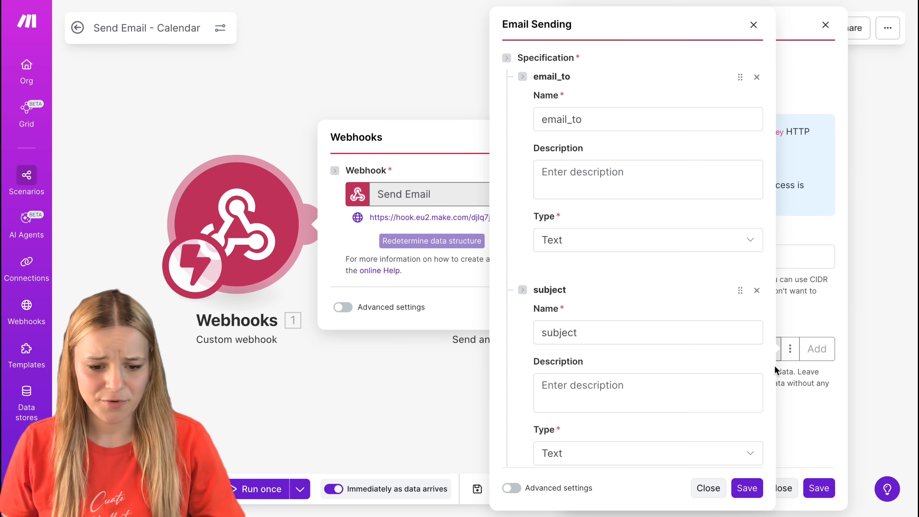
left_click(616, 119)
scroll(655, 211, "down", 5)
double_click(594, 171)
scroll(615, 257, "down", 8)
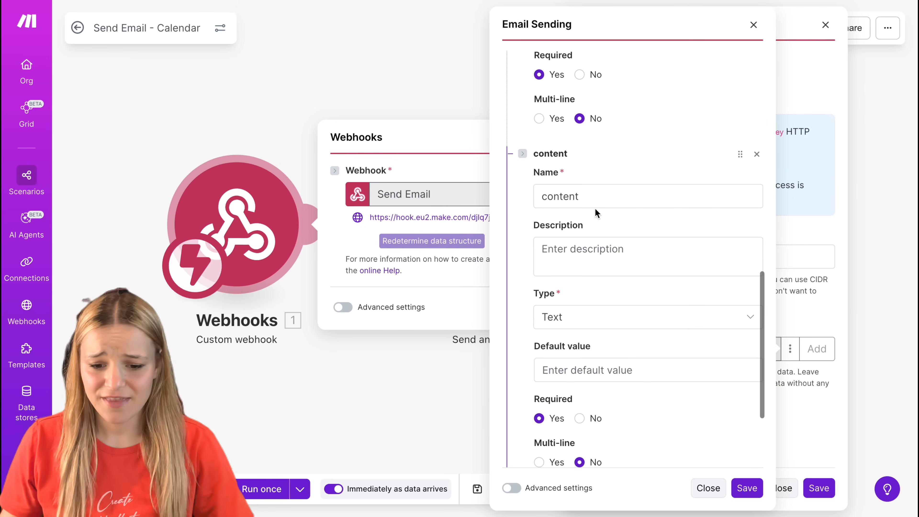
scroll(664, 254, "down", 5)
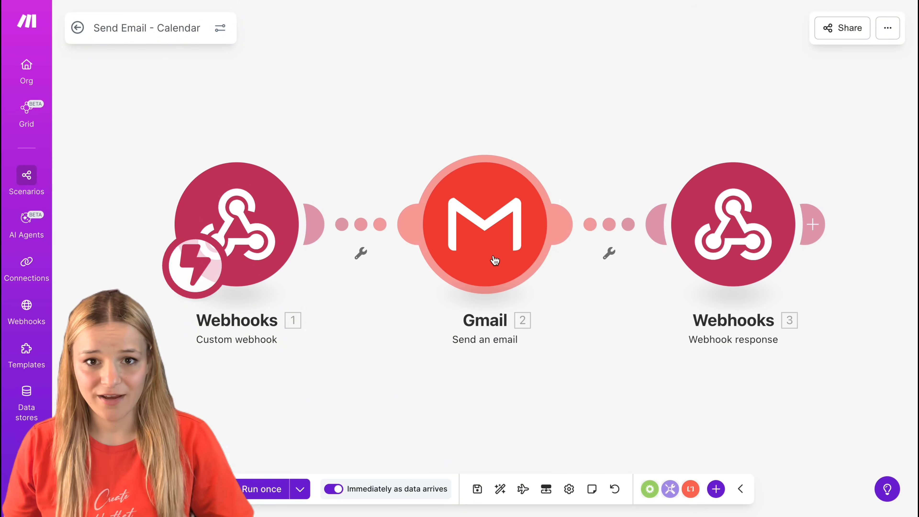
Step: Check the email_to, subject and content mappings in the Gmail Send an email module and inspect the Webhook response module
left_click(494, 262)
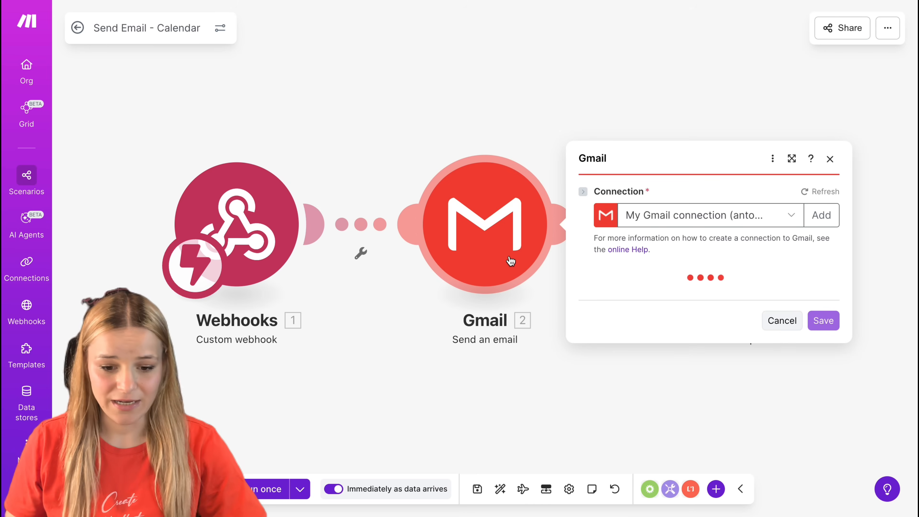
left_click(712, 180)
left_click(712, 276)
left_click(743, 437)
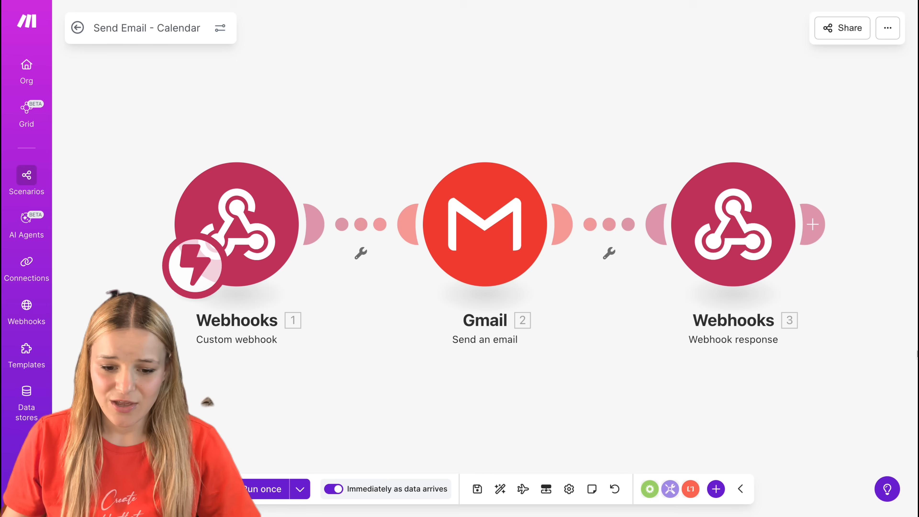
left_click(734, 225)
left_click(772, 92)
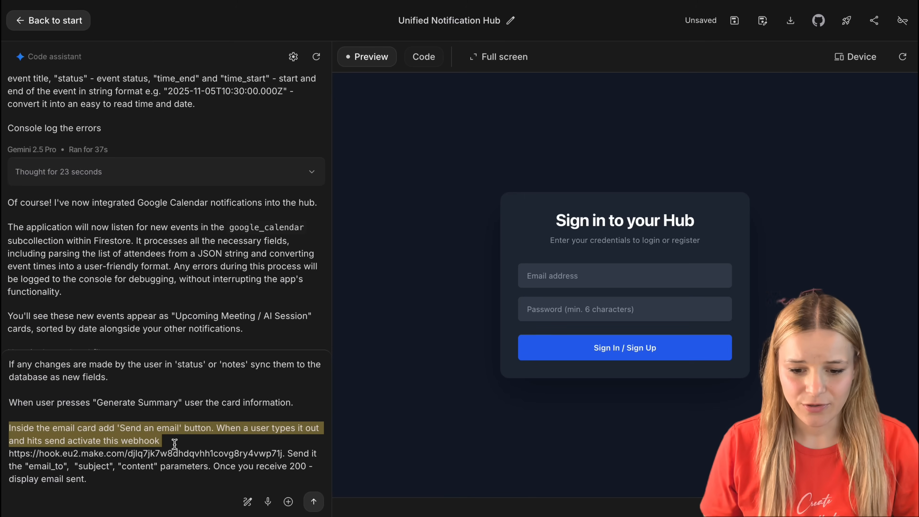
left_click_drag(9, 454, 248, 451)
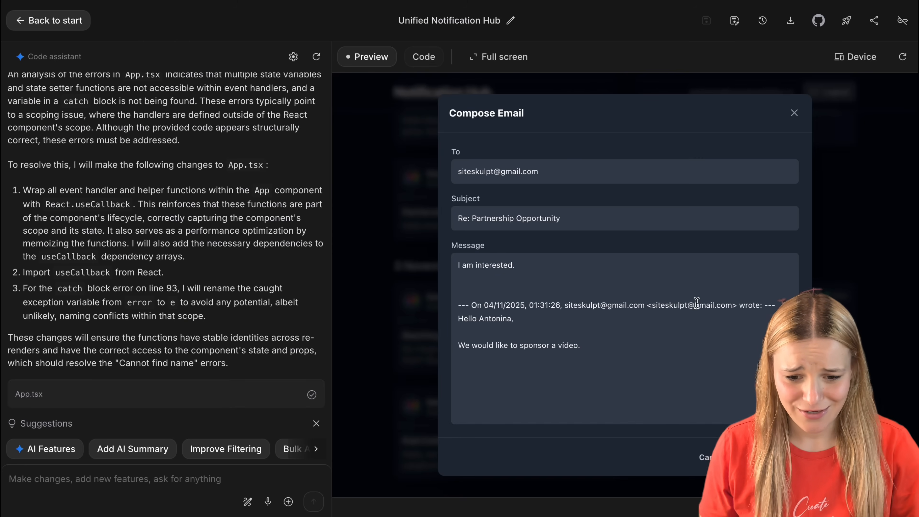